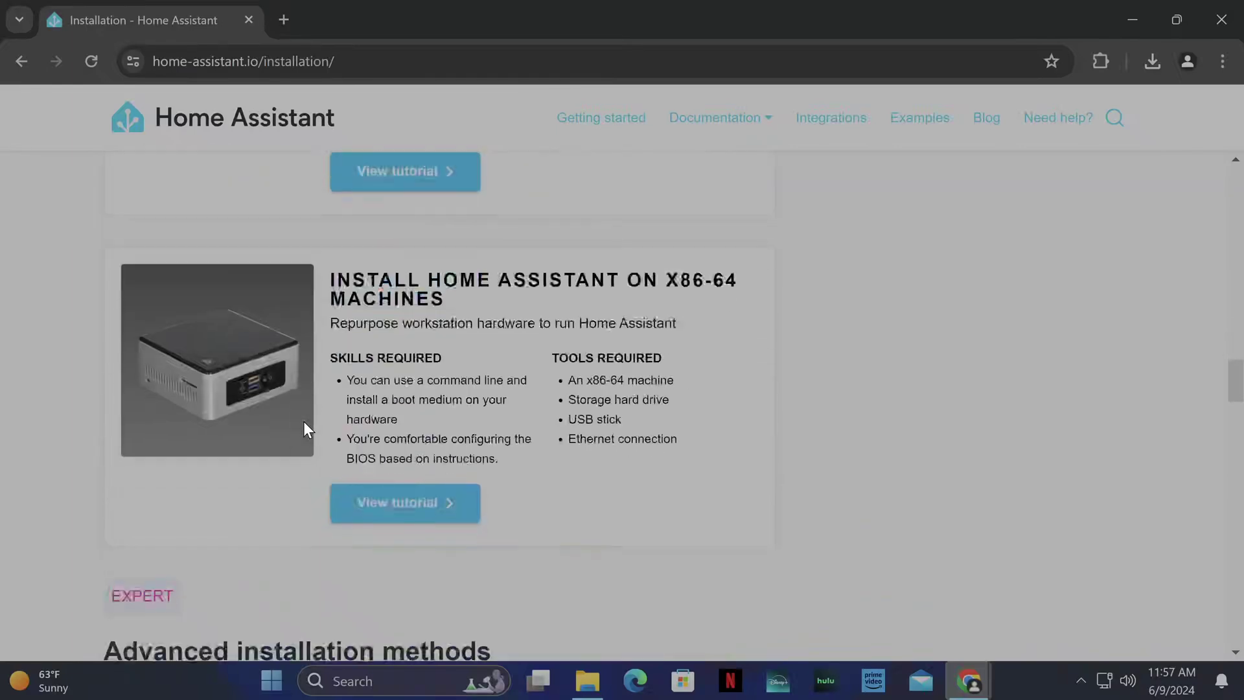
Open the tutorial for installing Home Assistant on Windows and download the VMware Workstation (.vmdk) image
scroll(308, 428, "down", 4)
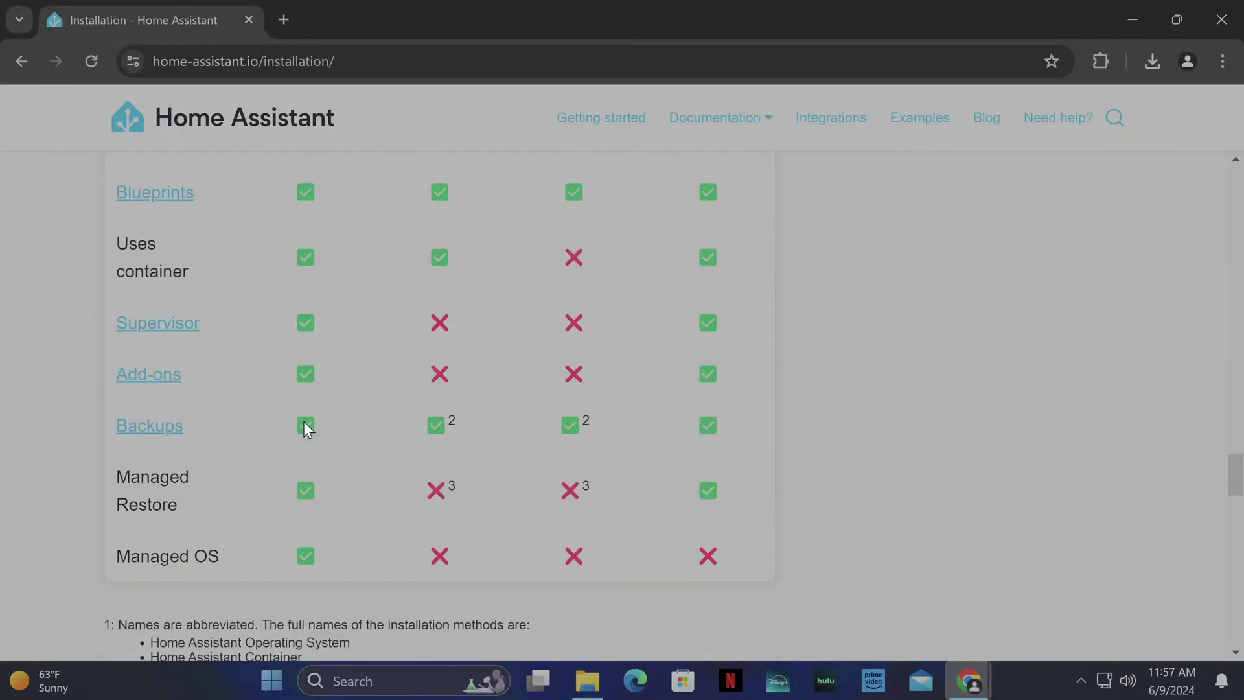
scroll(792, 433, "up", 3)
scroll(810, 440, "down", 8)
scroll(822, 444, "down", 1)
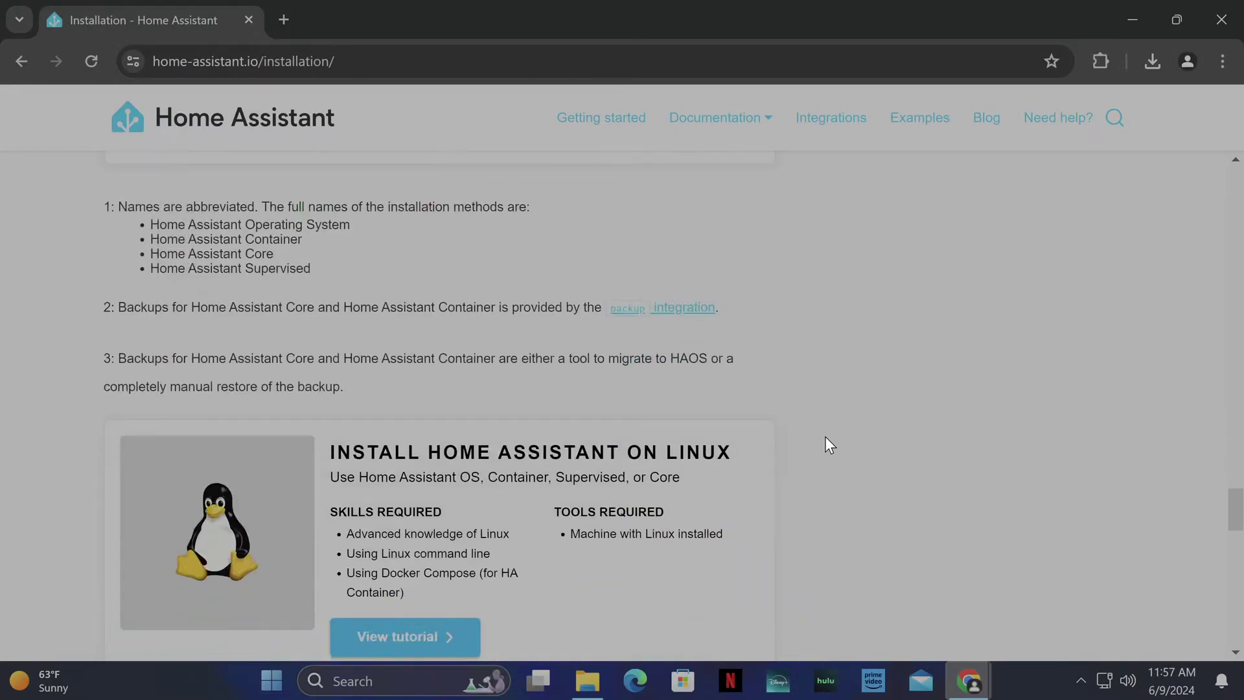
scroll(763, 394, "down", 10)
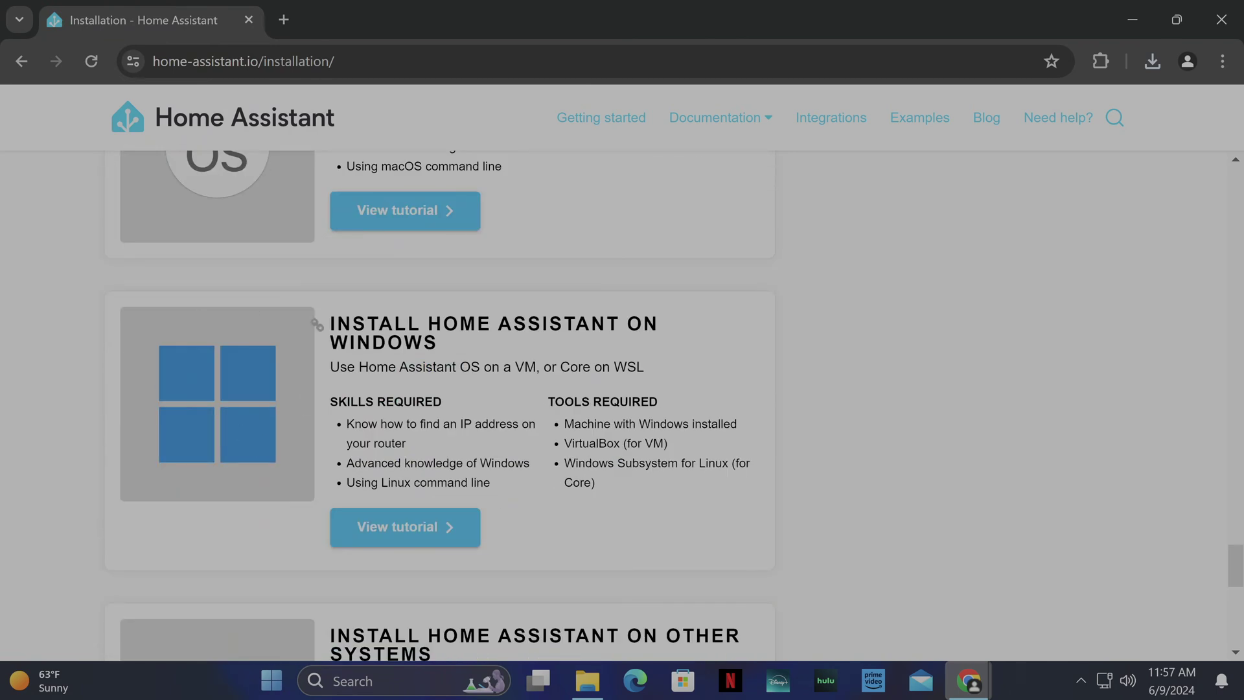
left_click(403, 526)
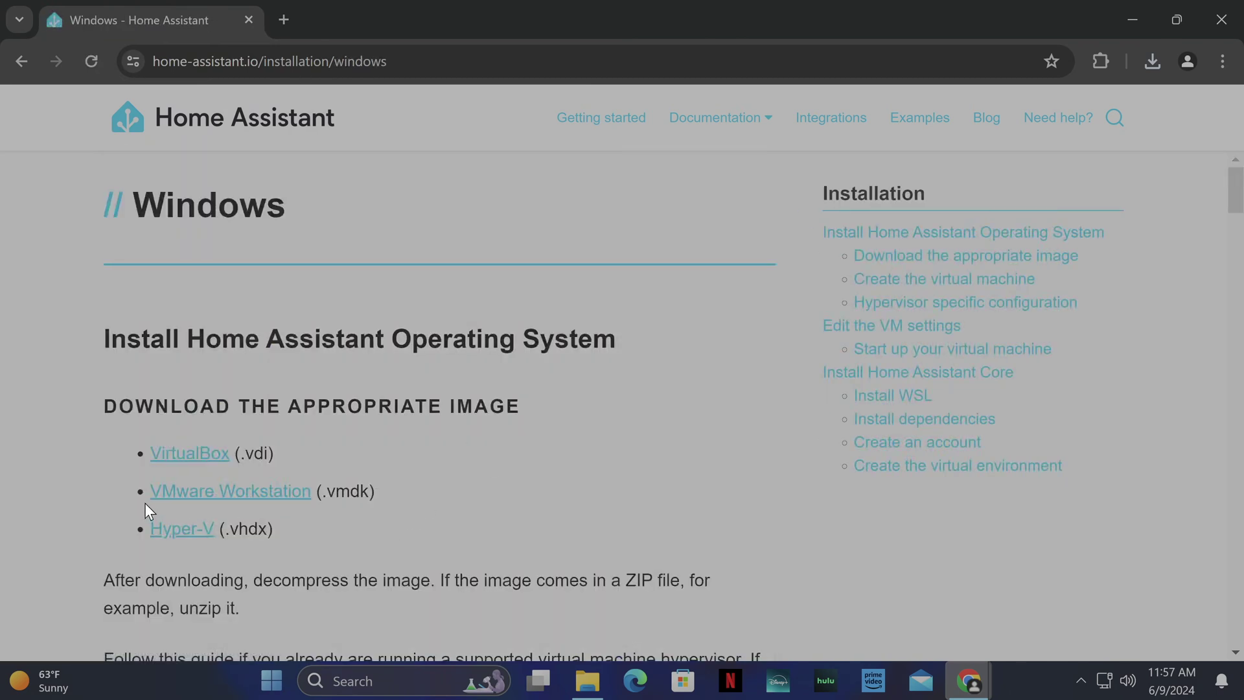
left_click(228, 492)
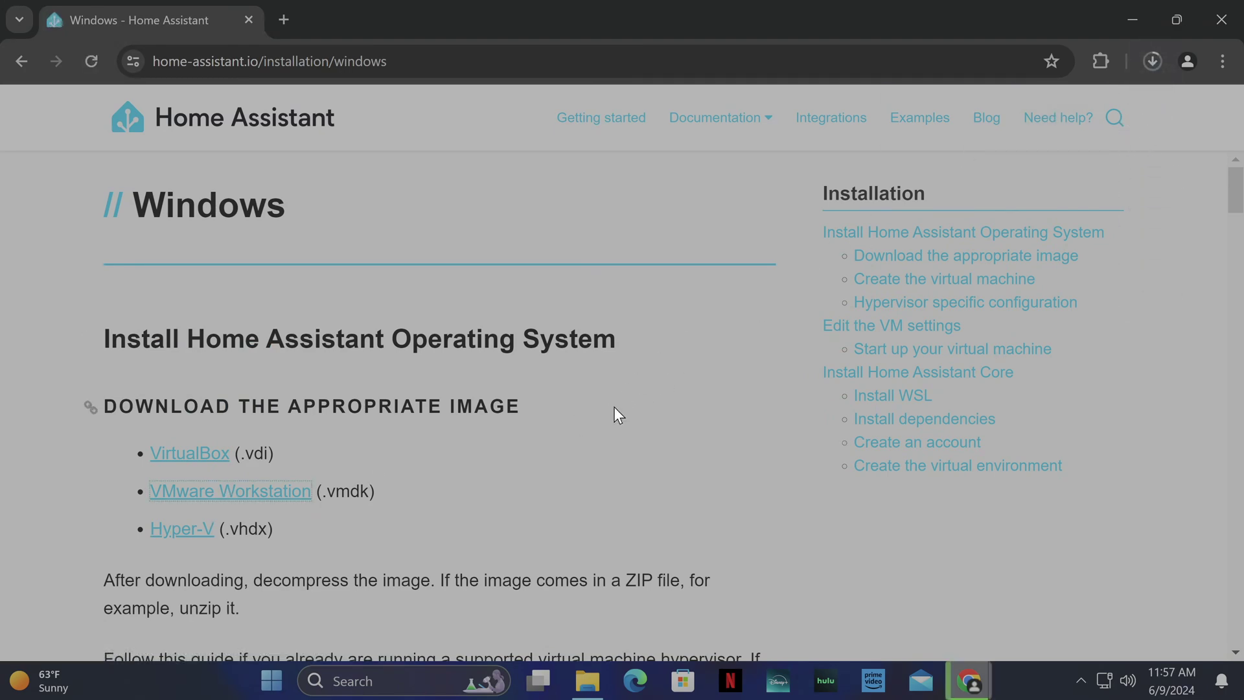
Display the VMware Workstation instructions in the hypervisor specific configuration section of the tutorial
scroll(613, 406, "down", 5)
scroll(223, 463, "down", 4)
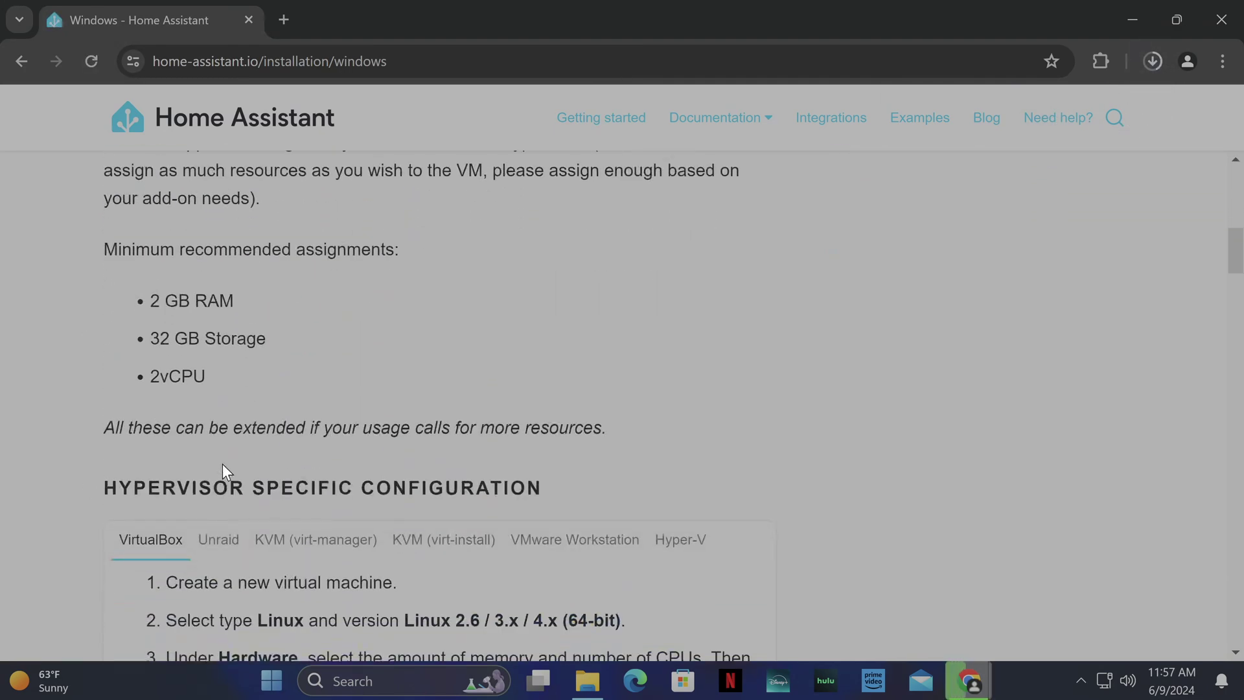
scroll(456, 421, "down", 1)
left_click(582, 451)
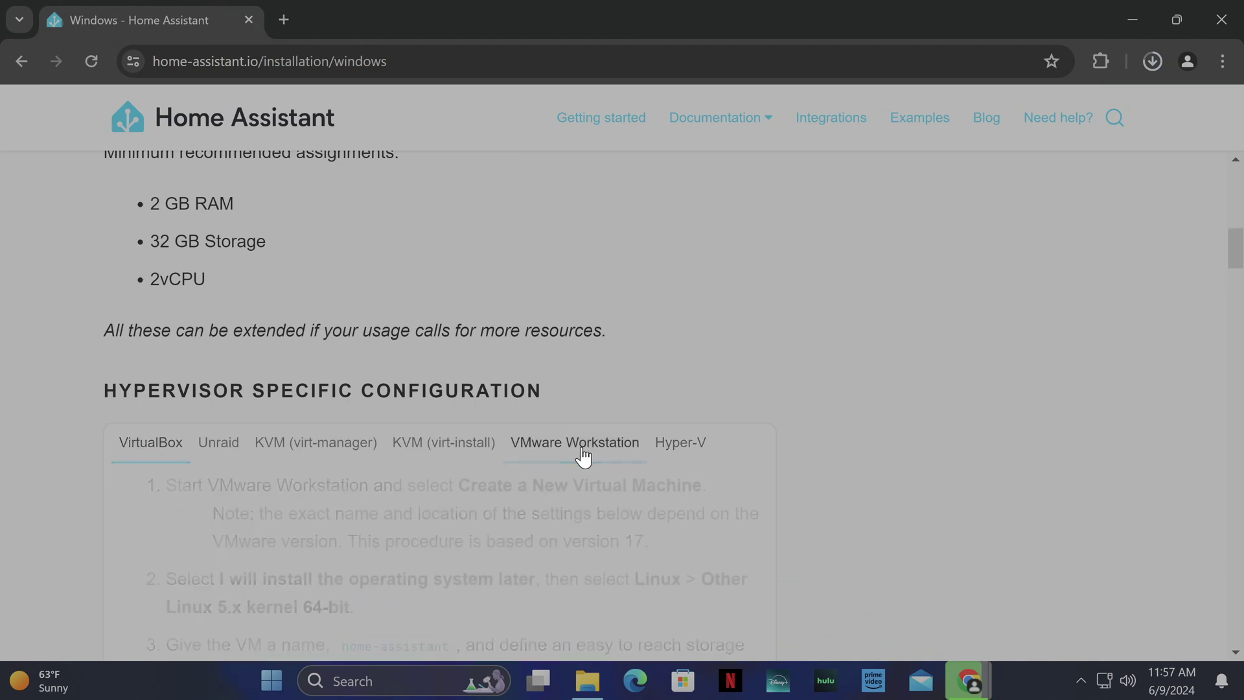
scroll(616, 565, "down", 1)
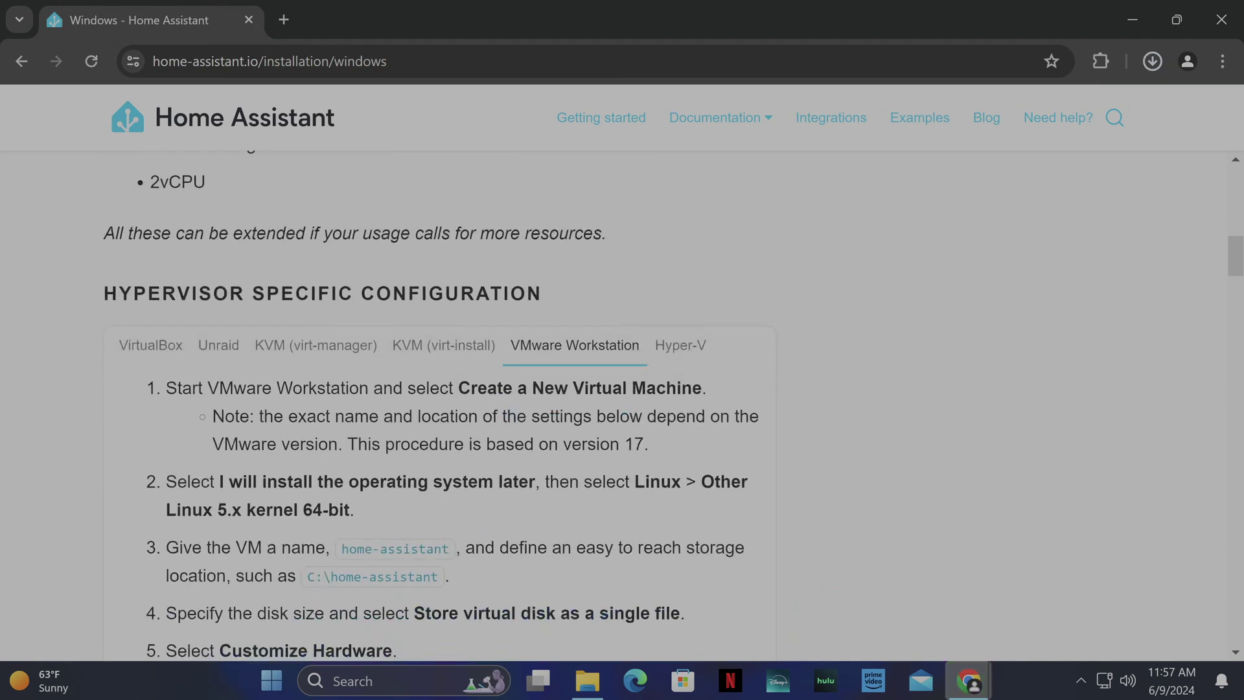
Run the downloaded VMware Player installer and accept the terms of the license agreement
mouse_move(944, 174)
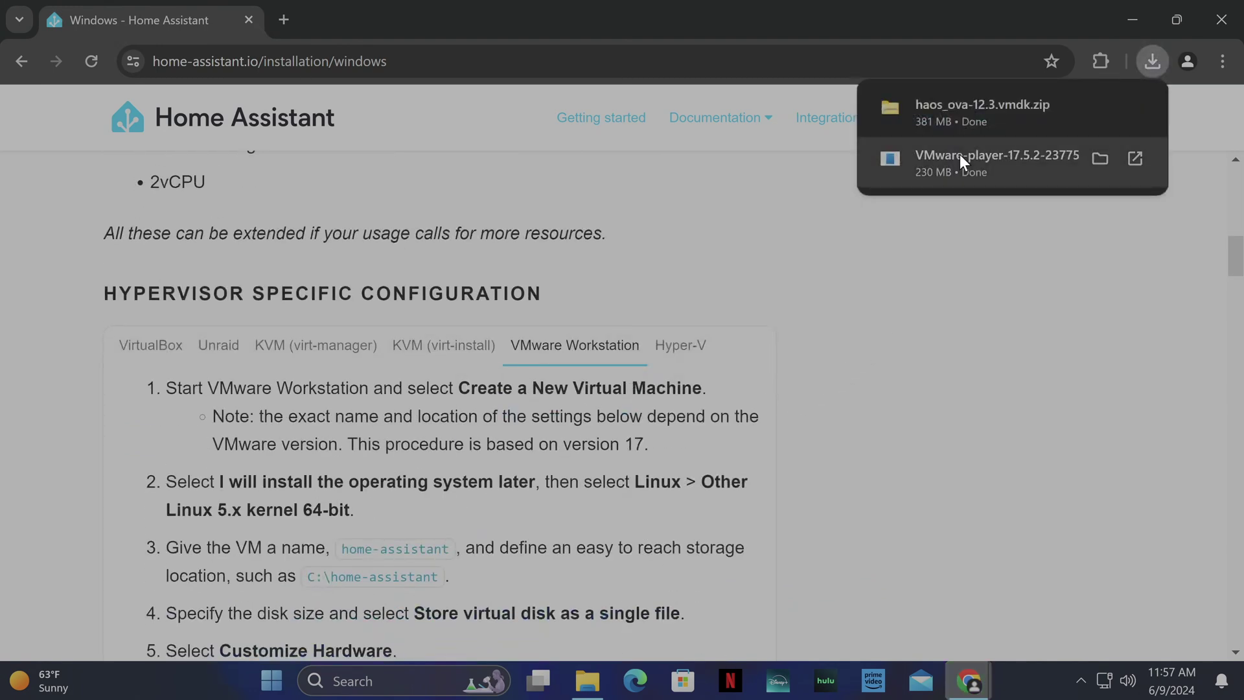
left_click(960, 156)
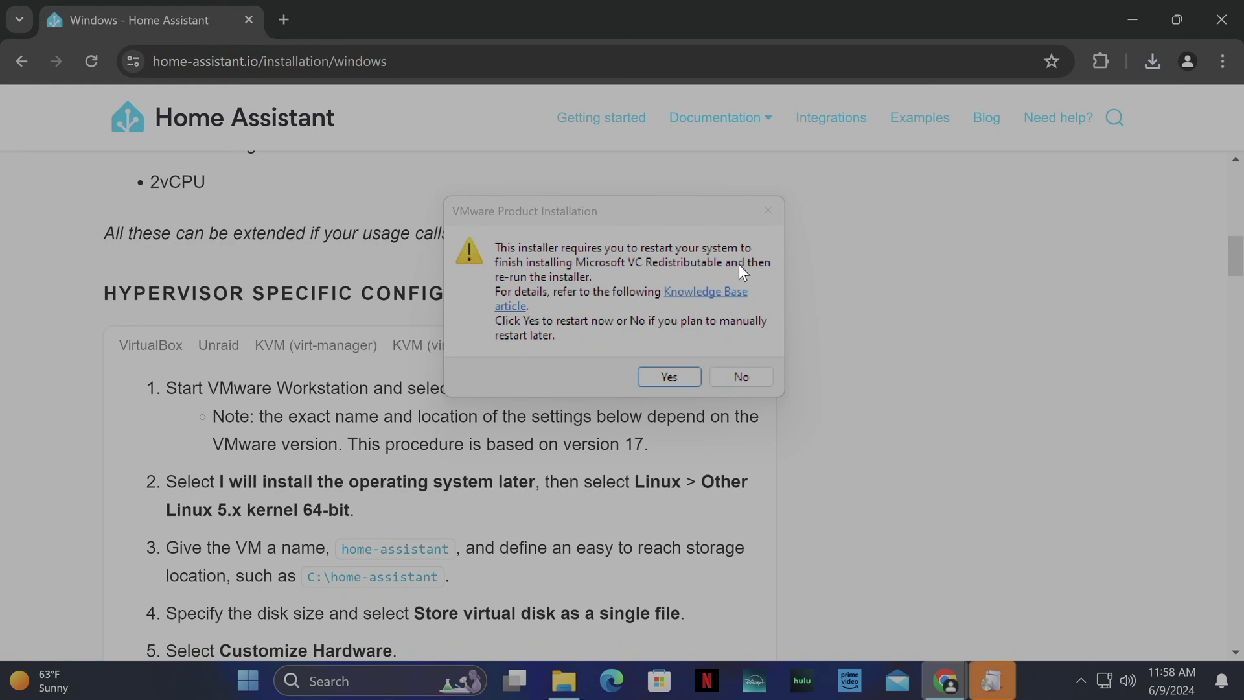
left_click(552, 205)
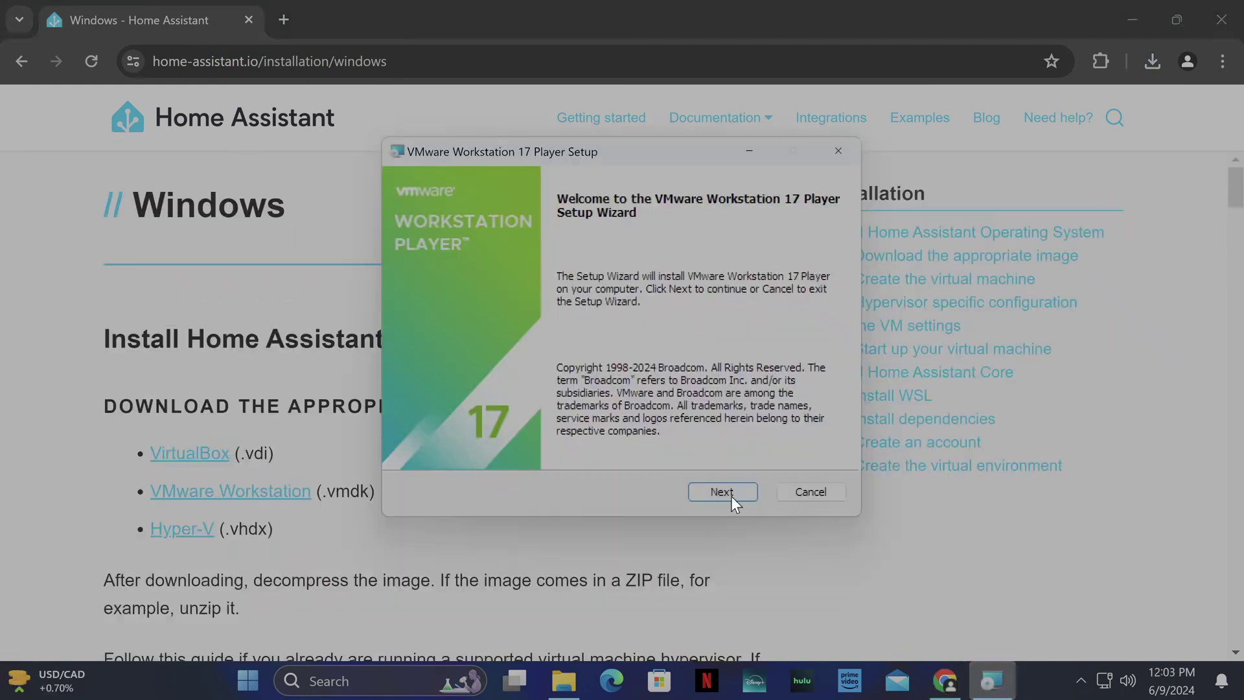
left_click(721, 486)
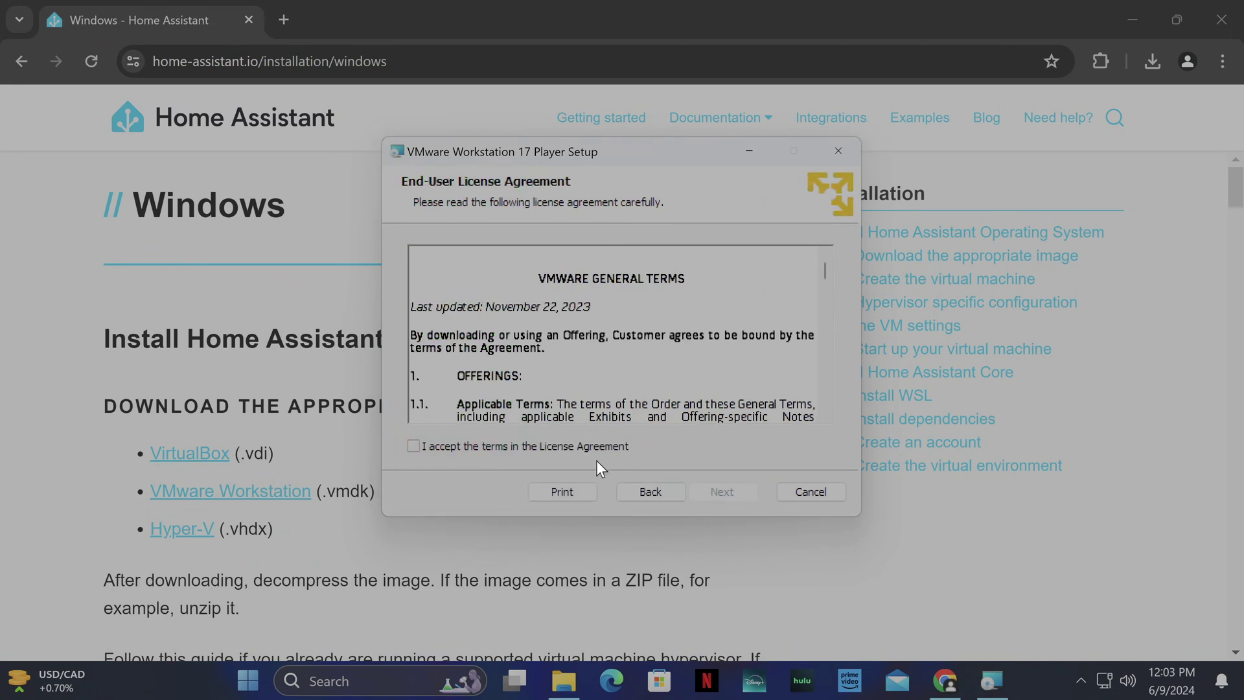
left_click(569, 447)
left_click(735, 492)
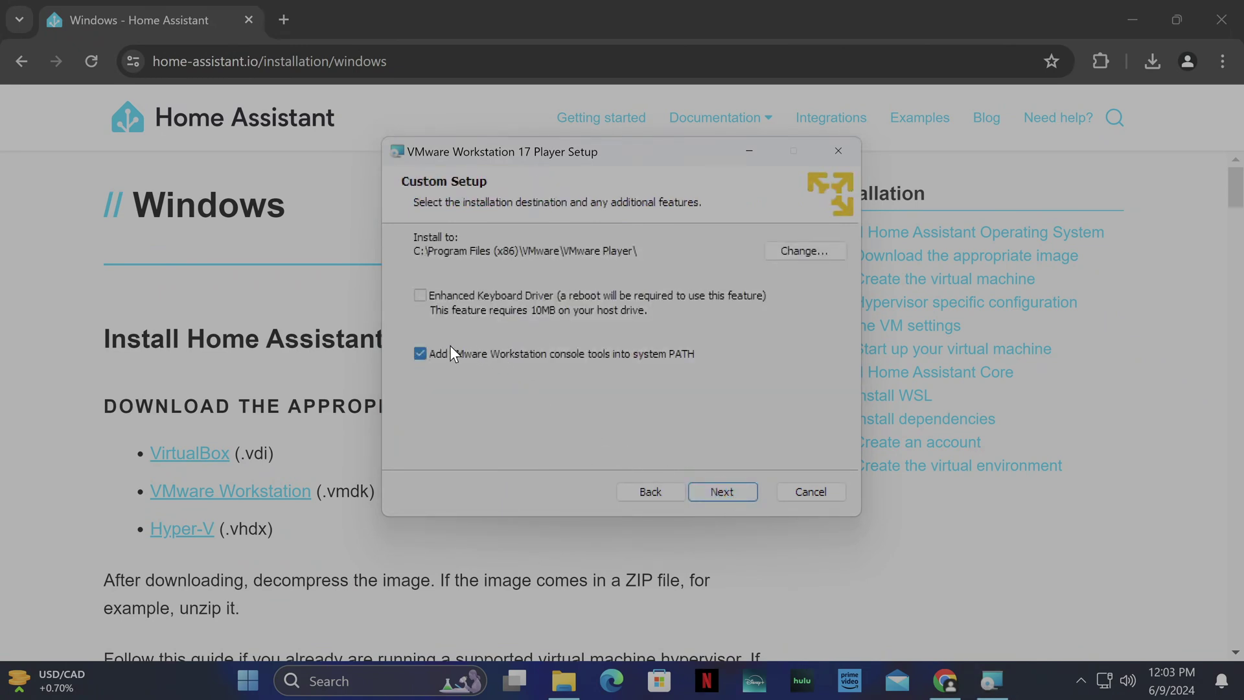
Exclude the console tools from the system PATH, keep the default update and shortcut options, and complete the VMware Workstation 17 Player installation
left_click(452, 354)
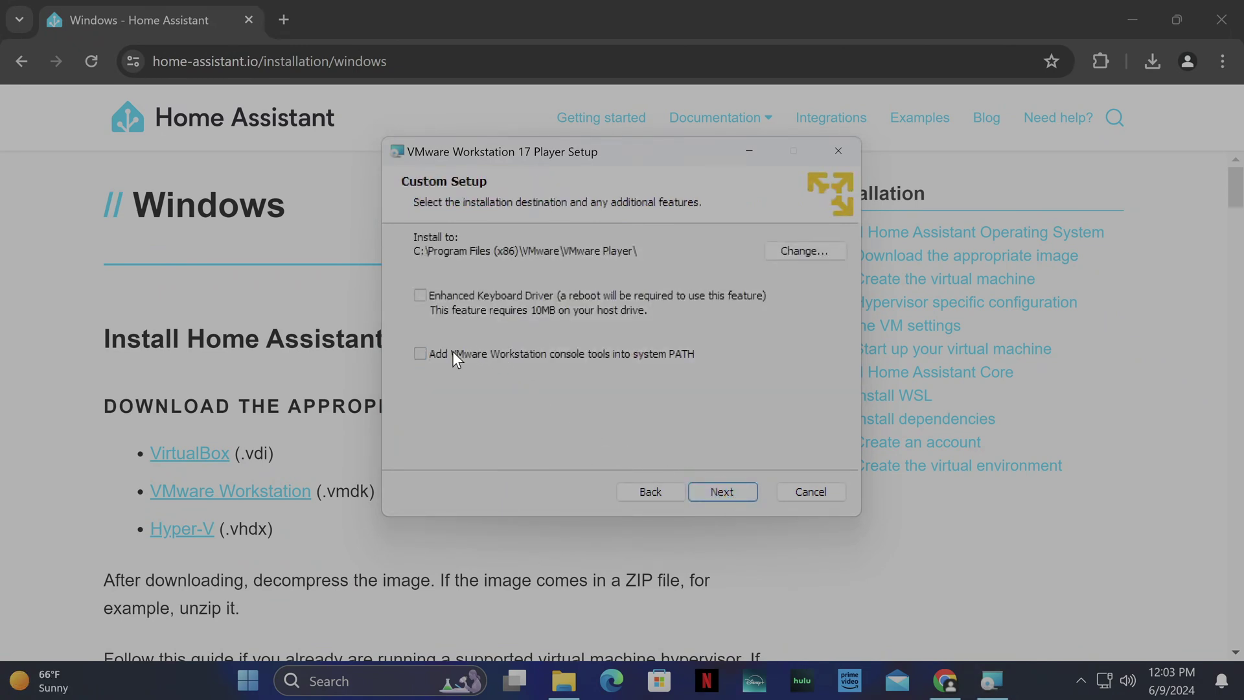
left_click(729, 490)
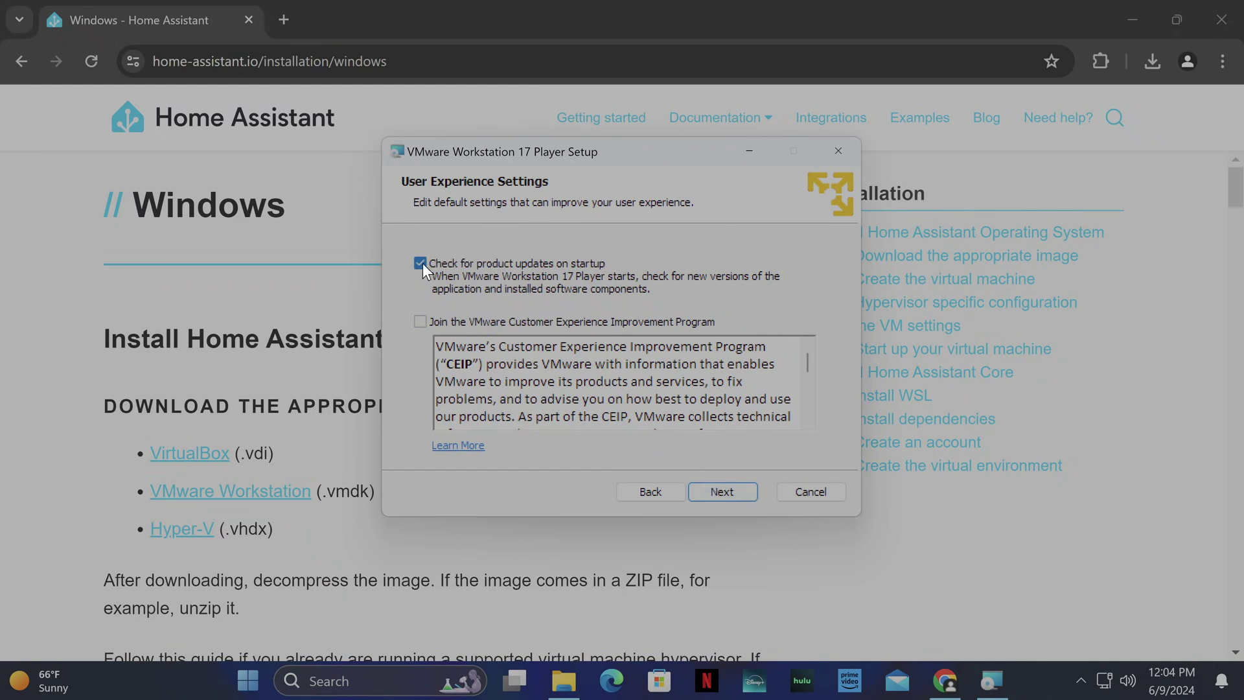
left_click(727, 492)
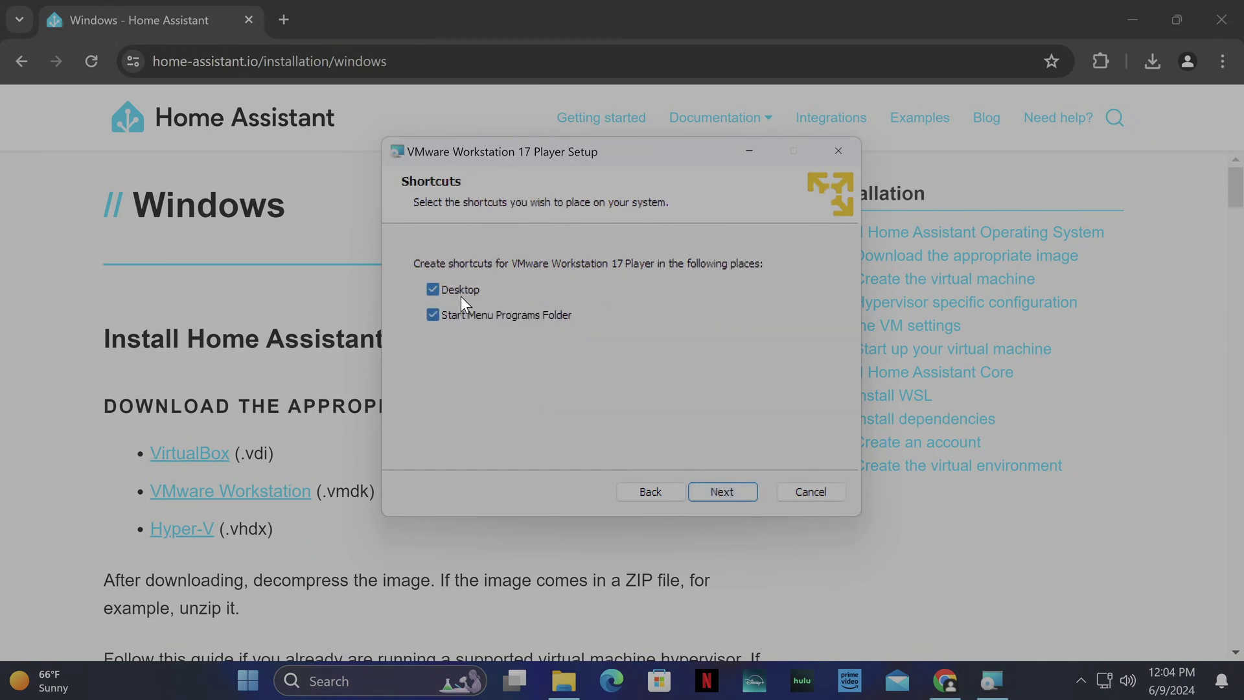
left_click(721, 491)
left_click(718, 487)
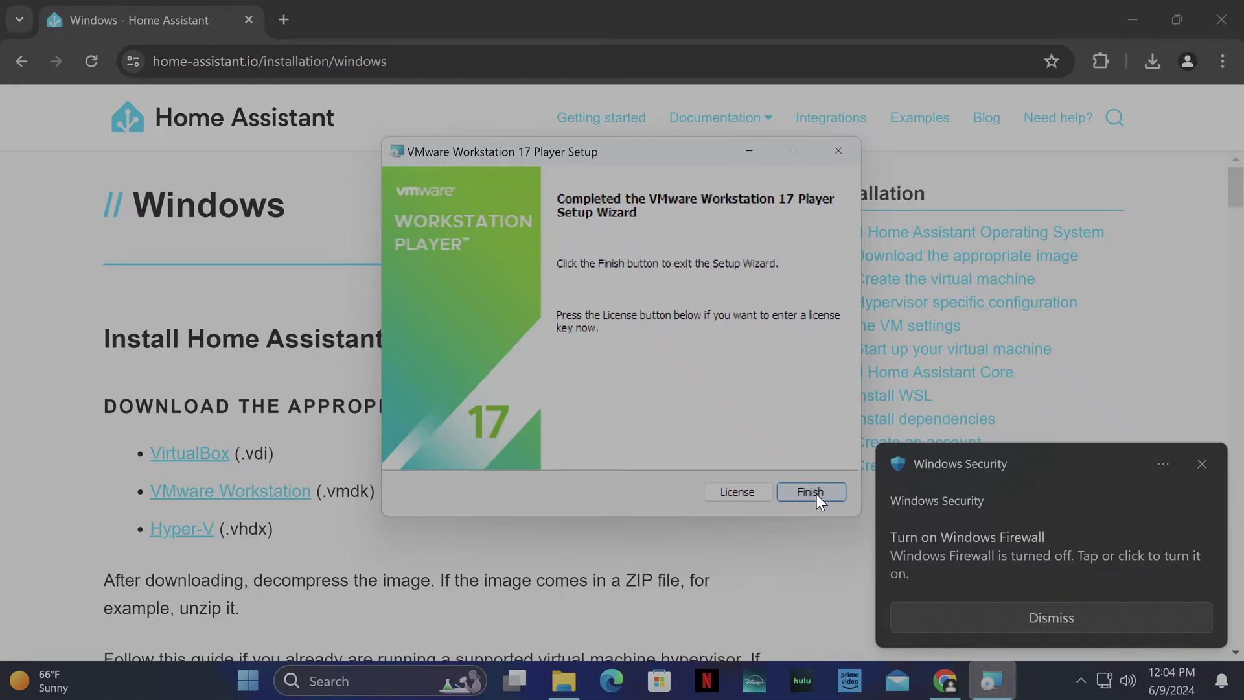
left_click(816, 495)
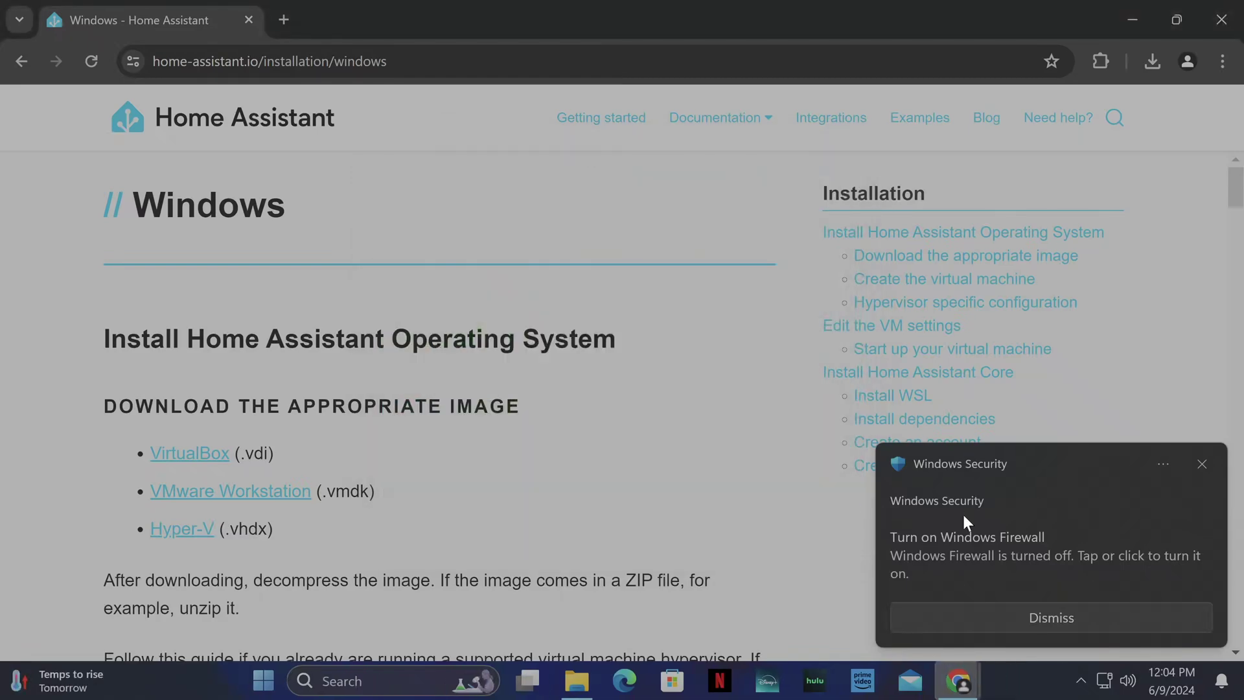
Dismiss the firewall notification and extract the downloaded haos_ova-12.3.vmdk.zip archive
left_click(1198, 467)
left_click(1152, 61)
left_click(954, 203)
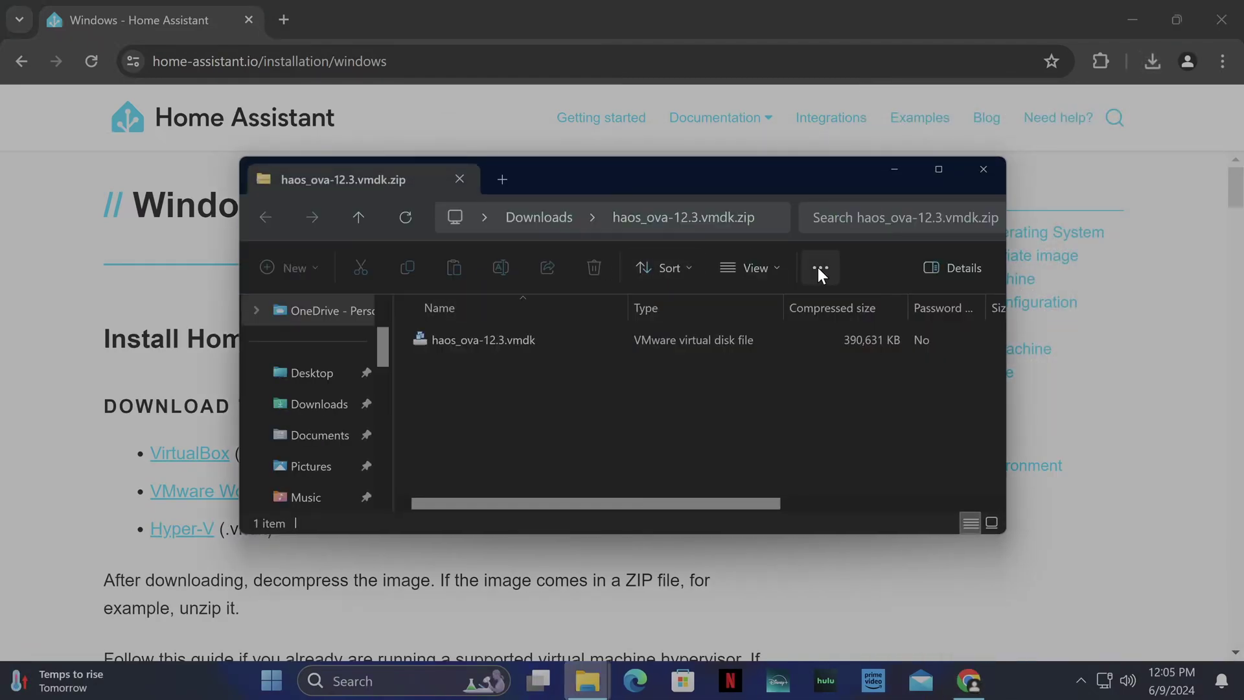
left_click(819, 267)
left_click(739, 318)
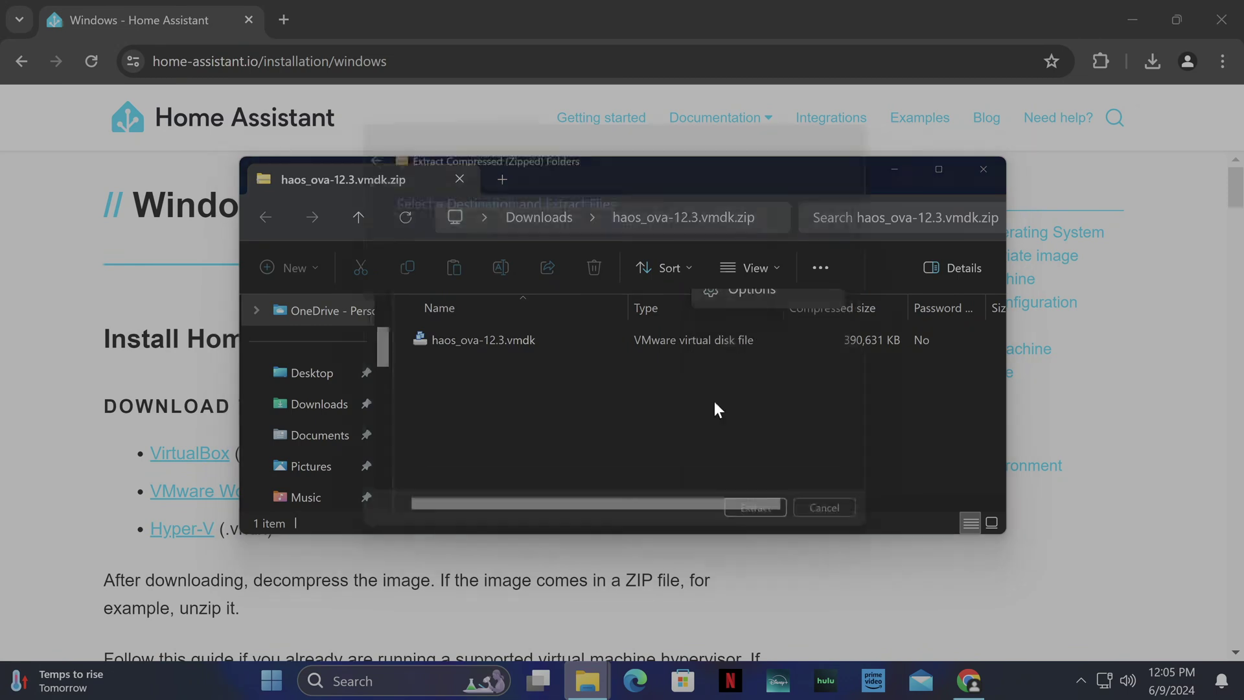
left_click(782, 537)
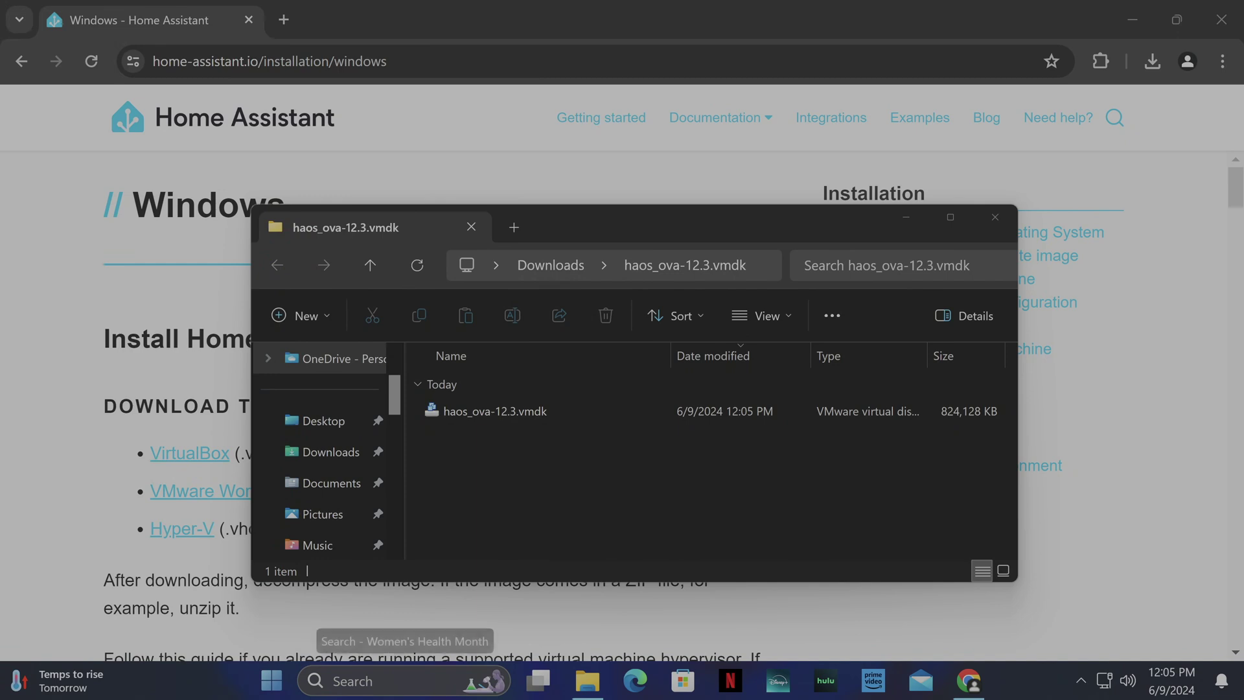
Launch VMware Workstation 17 Player under the free non-commercial license and move its window fully into view
left_click(389, 681)
type("vmware Workstation 17 Pla")
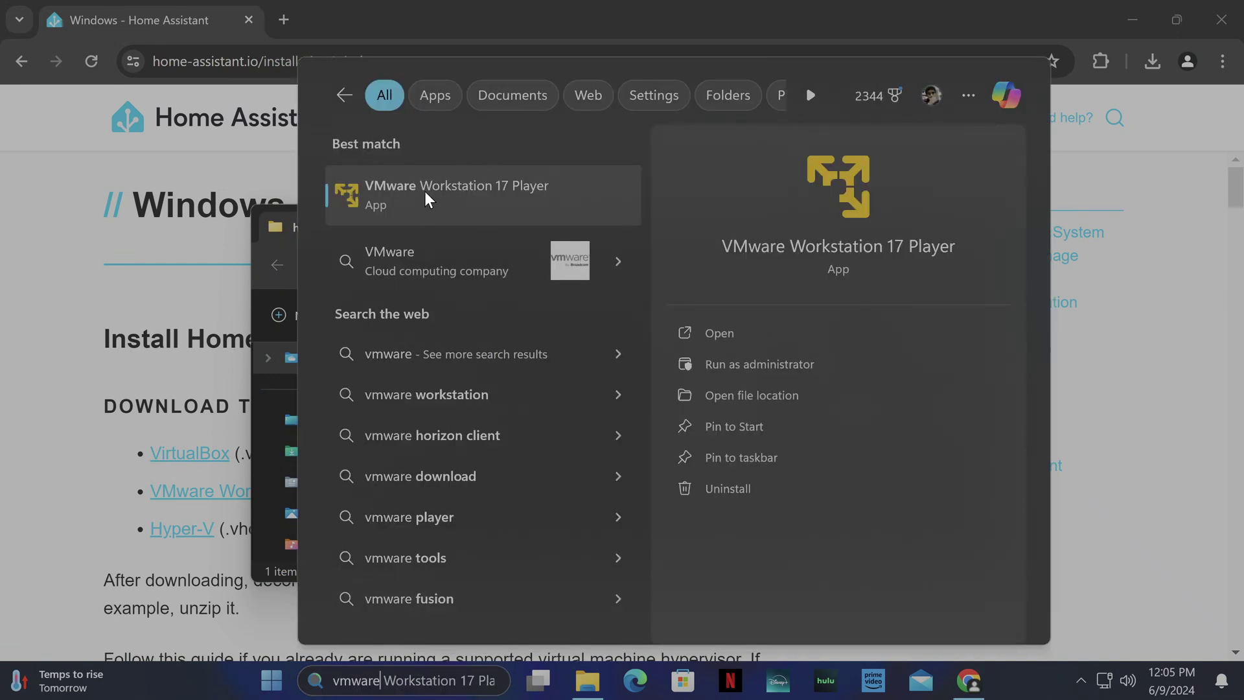
left_click(425, 192)
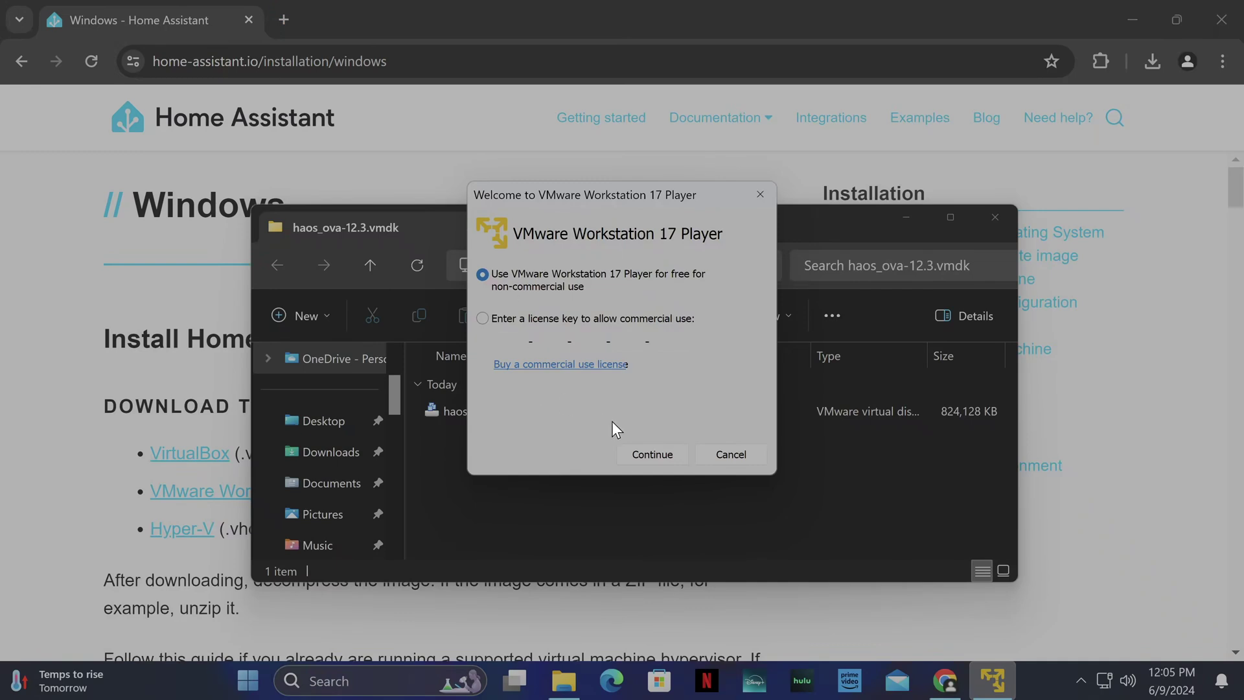
left_click(660, 449)
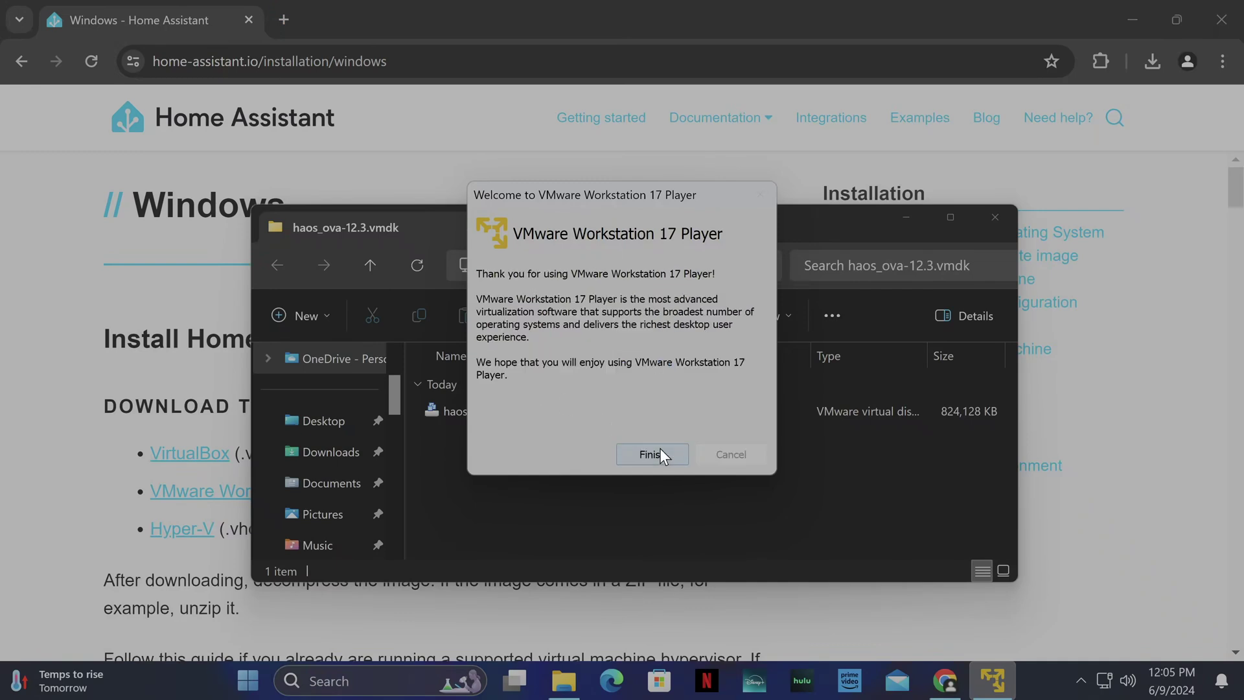
left_click(651, 453)
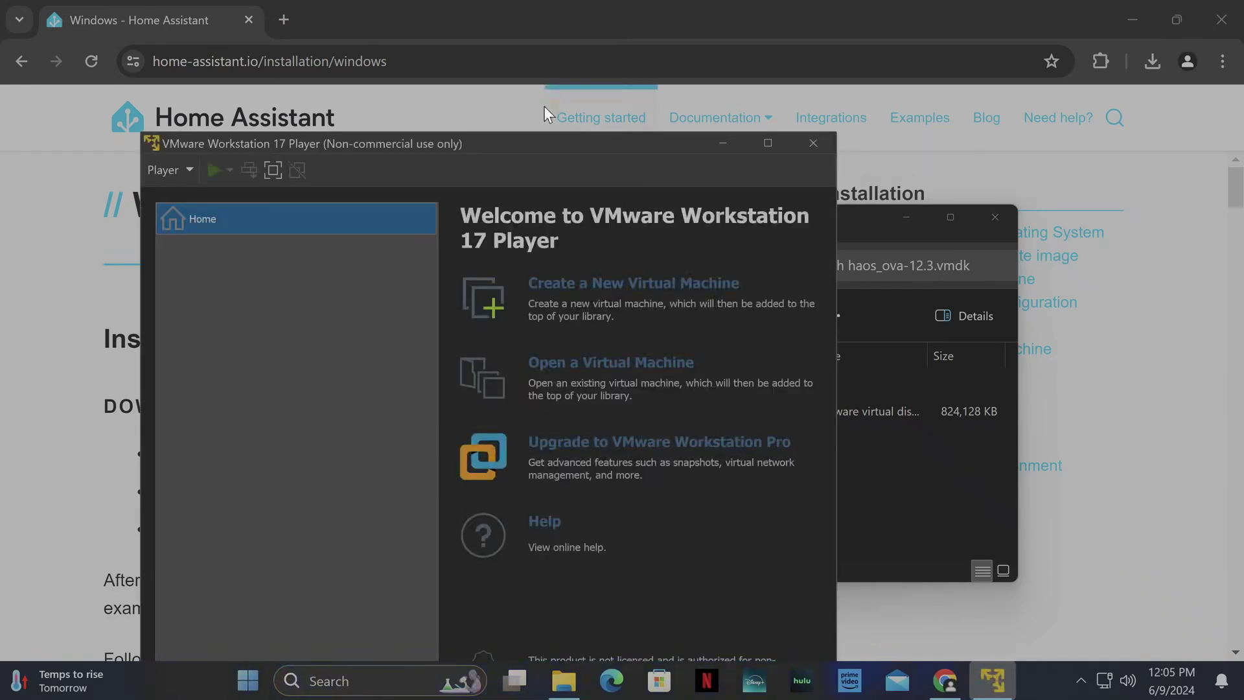
left_click_drag(538, 137, 535, 54)
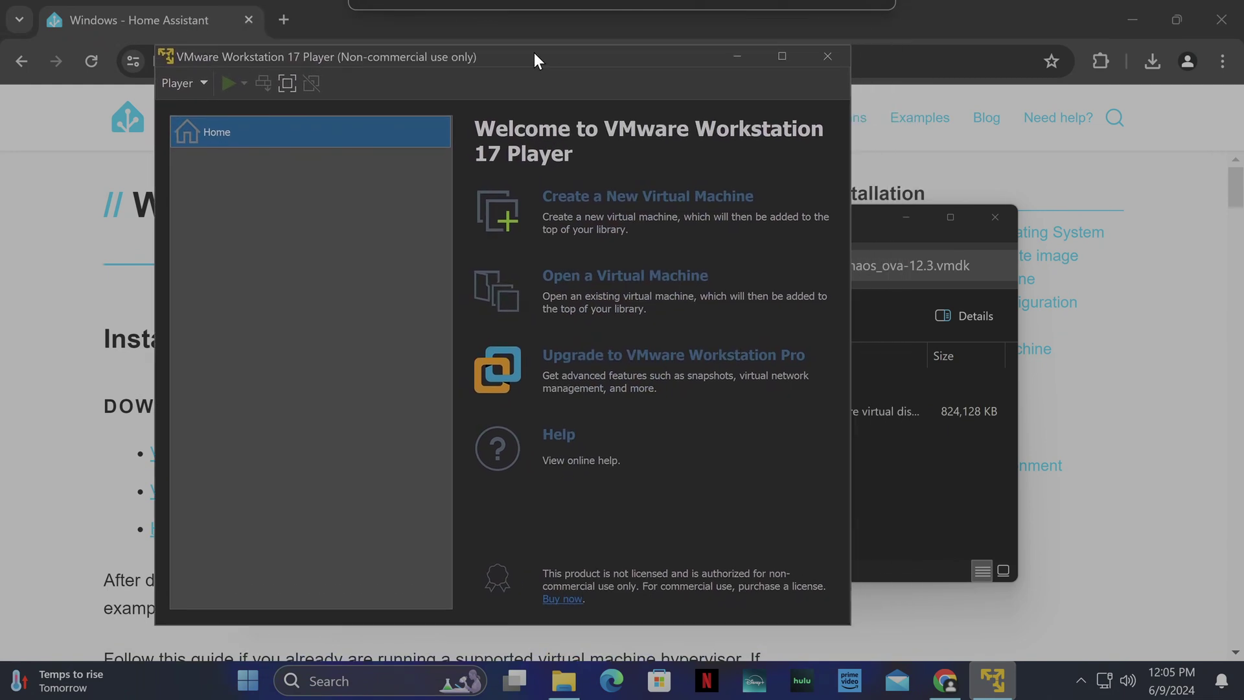
Start a new virtual machine with the operating system installed later, choosing Linux and Other Linux 5.x kernel 64-bit as the guest
left_click(561, 196)
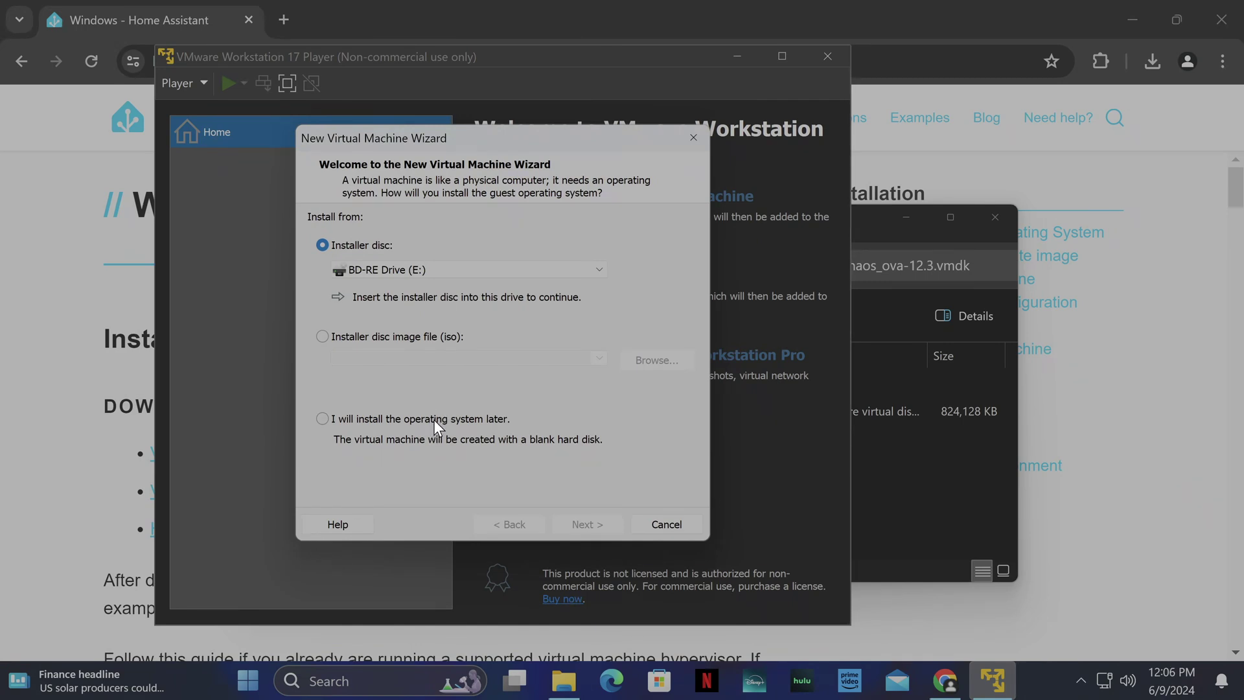
left_click(322, 419)
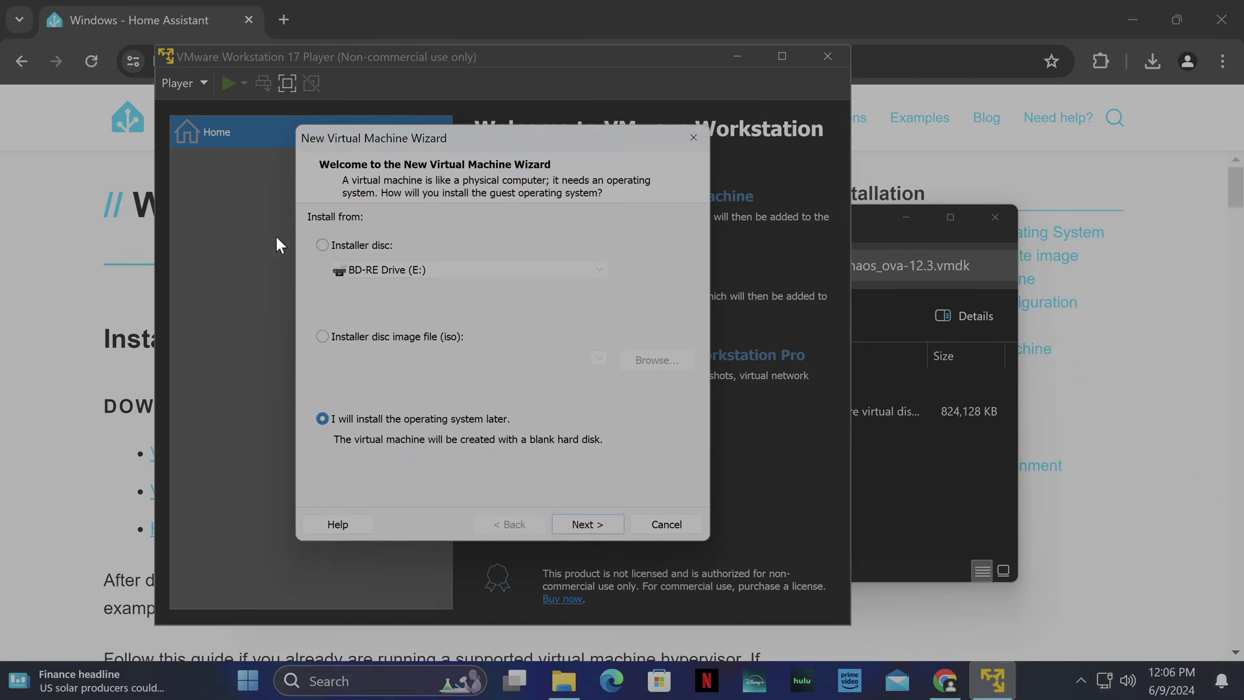
left_click(599, 521)
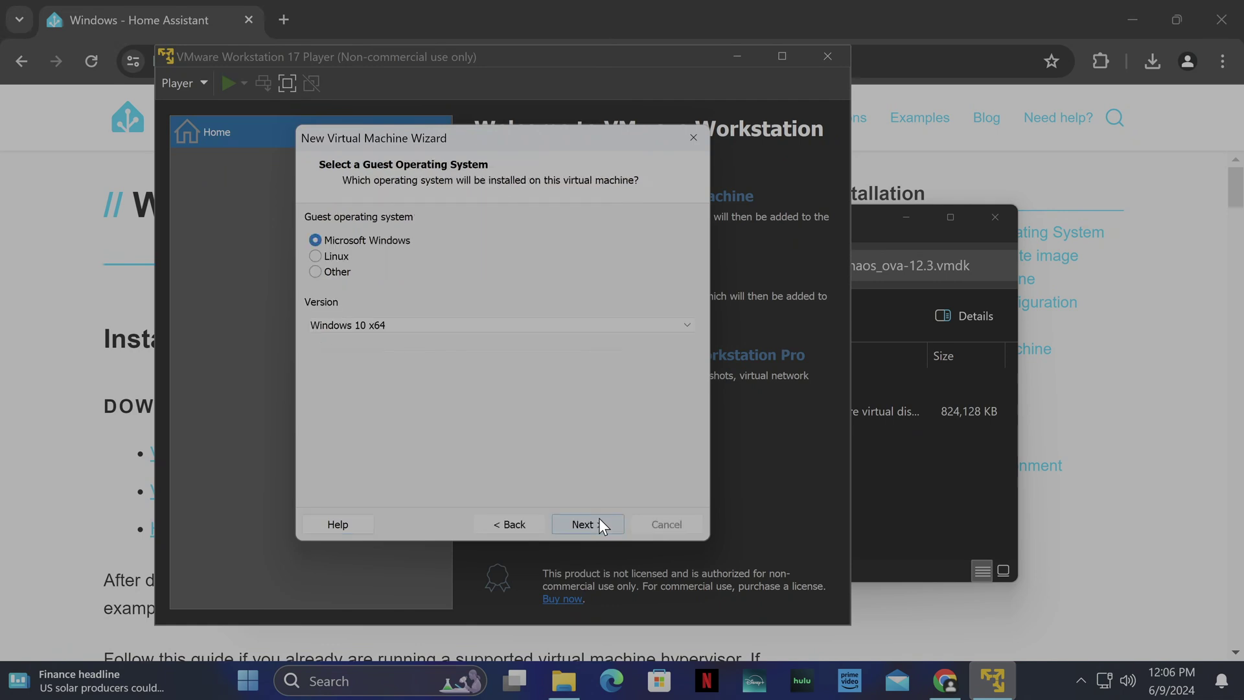
left_click(315, 256)
left_click(417, 324)
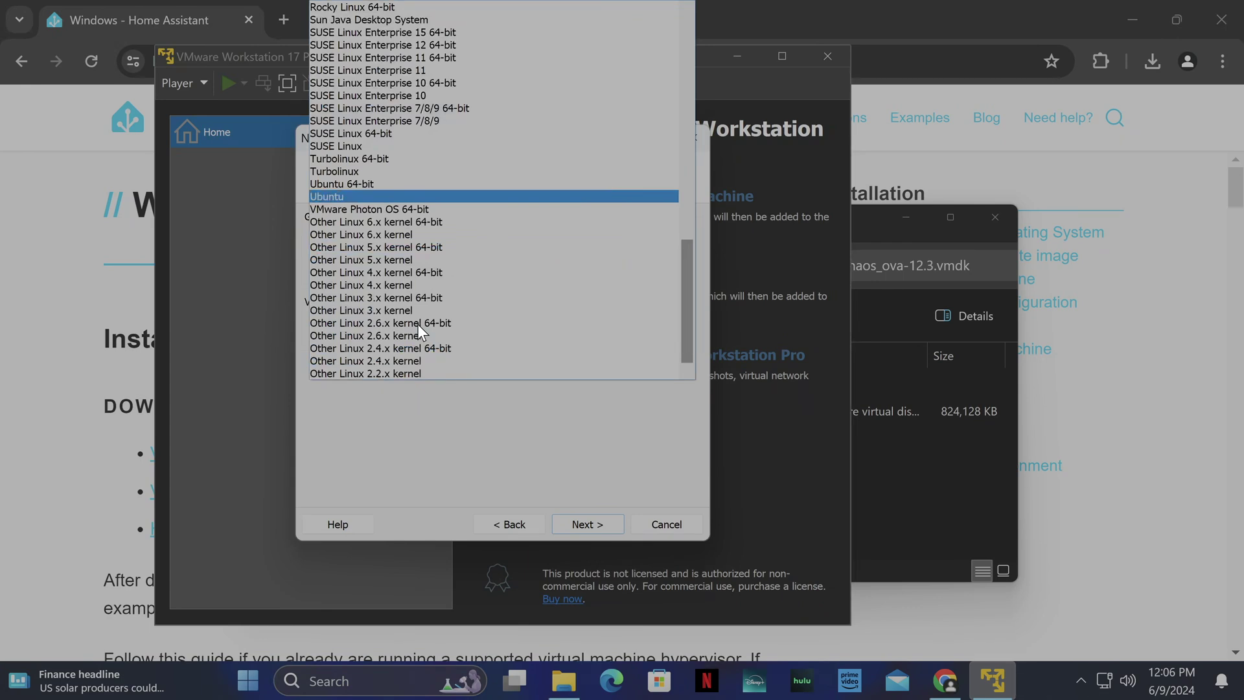
left_click(421, 248)
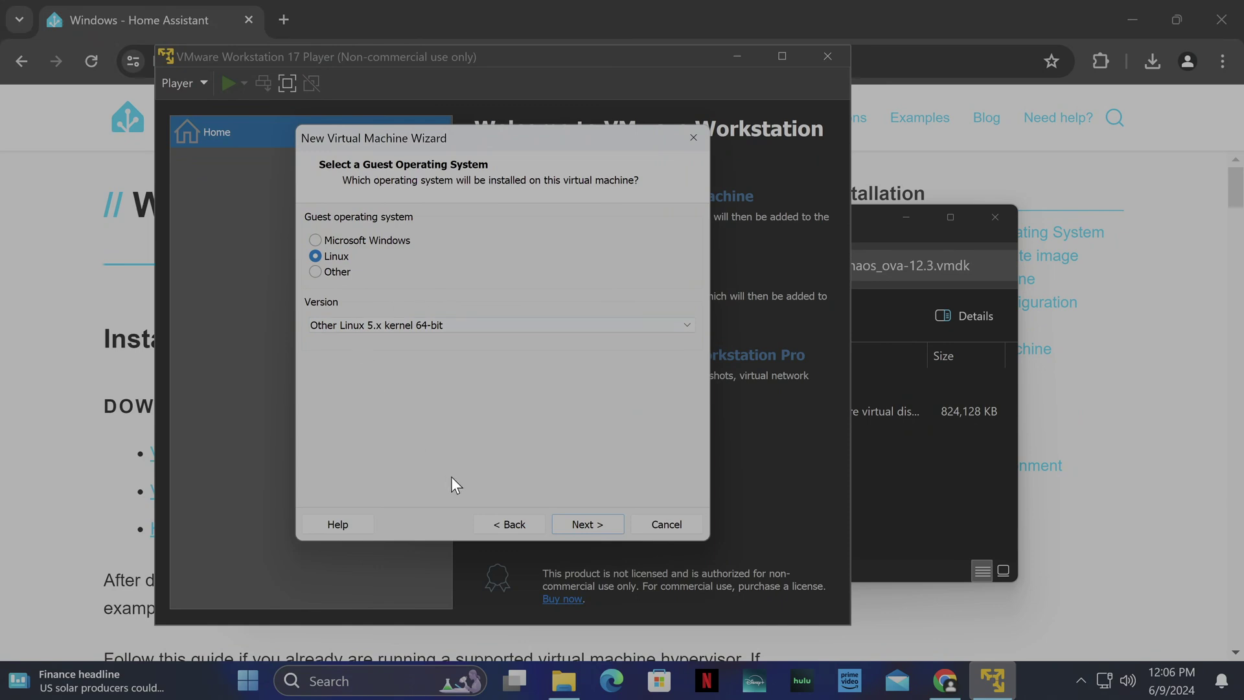
left_click(569, 522)
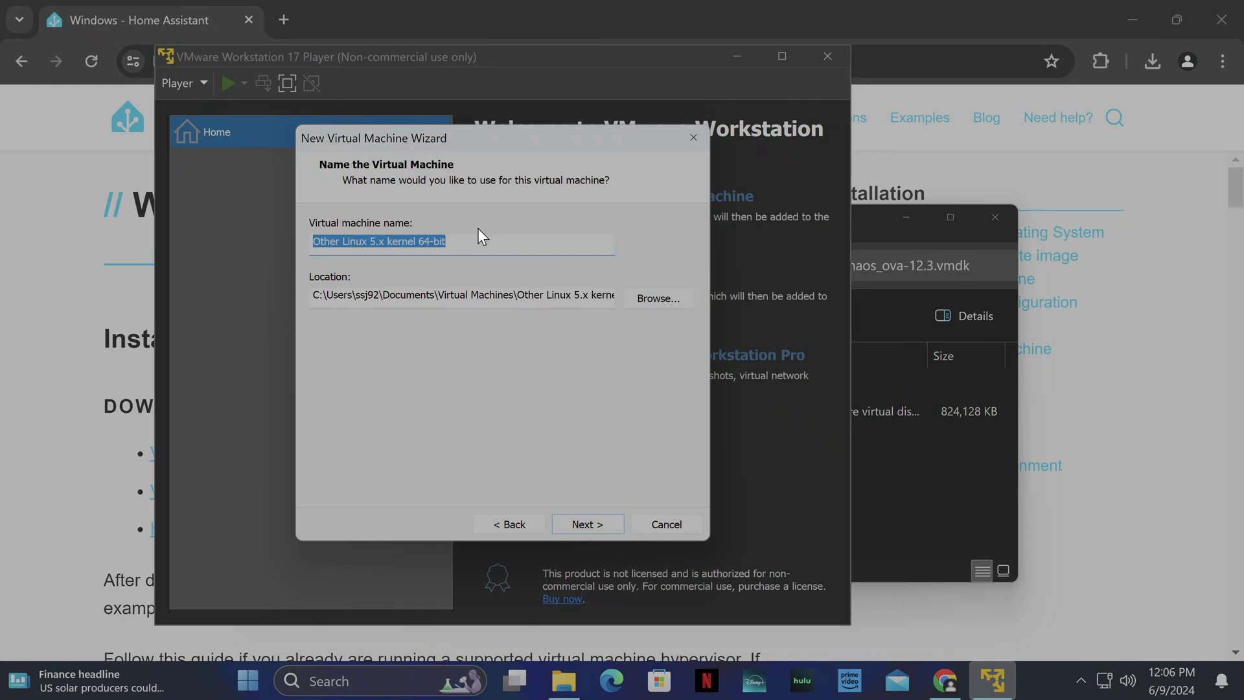
Name the virtual machine home-assistant and continue to the disk capacity settings
type("home-a")
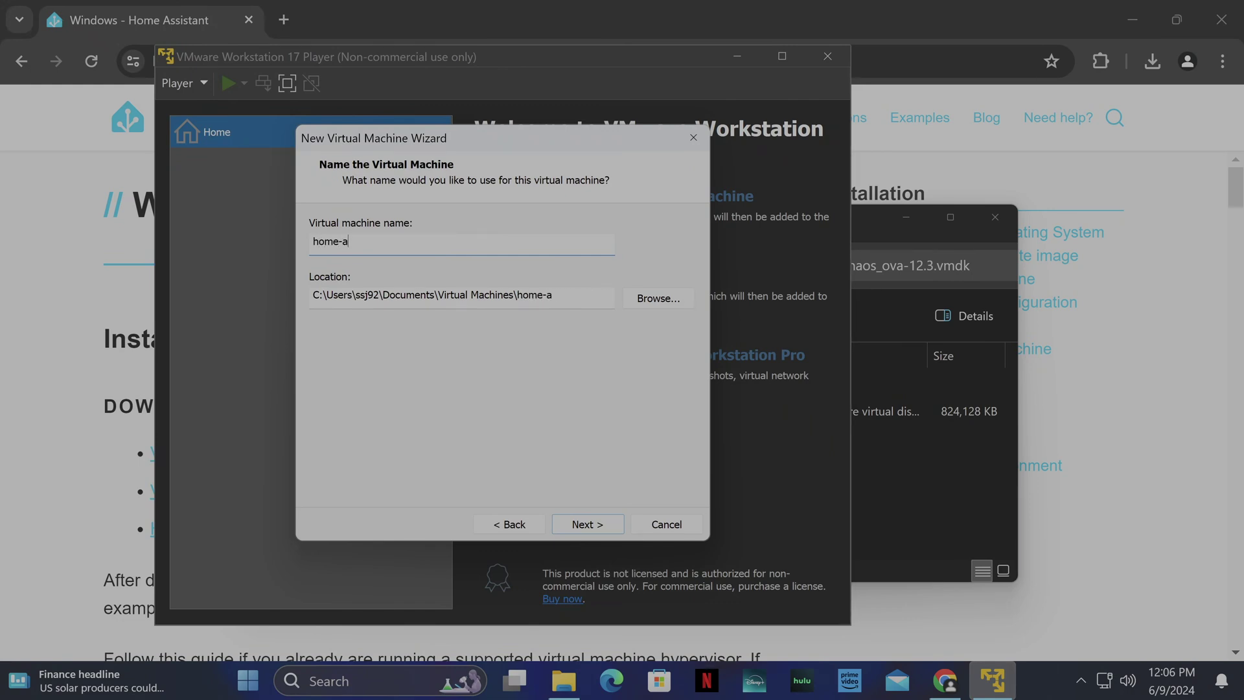
type("ssistant")
left_click(587, 525)
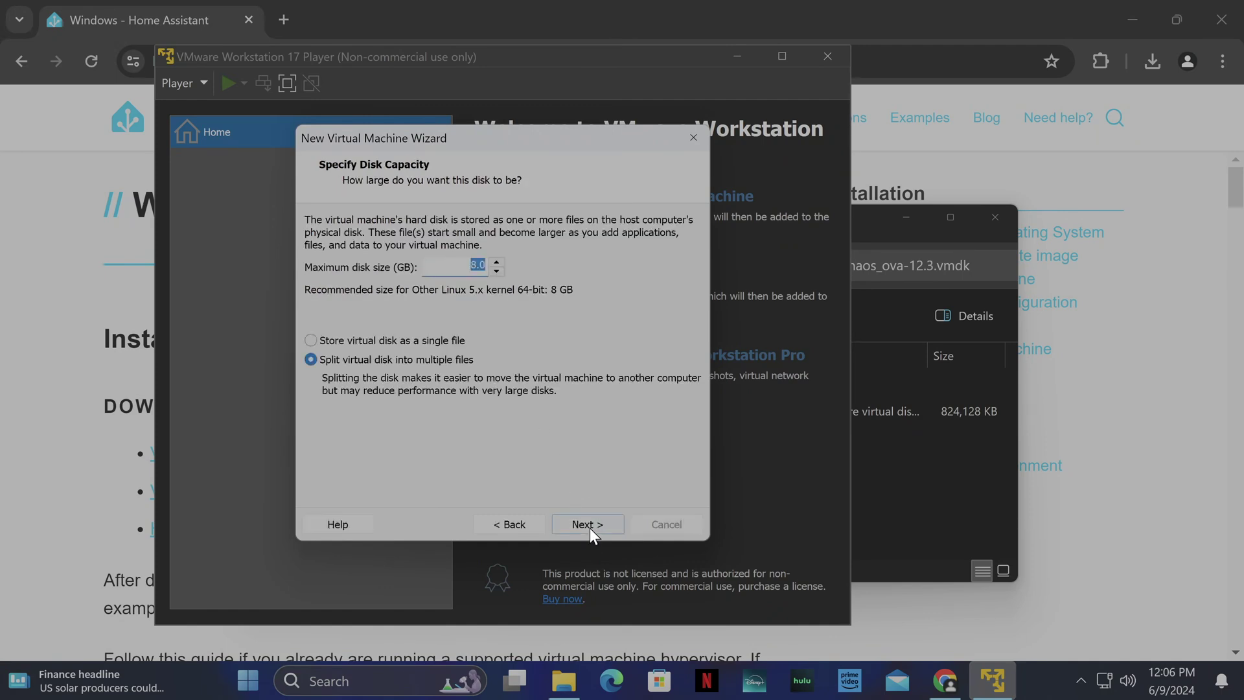
Set the maximum disk size to 32 GB and store the virtual disk as a single file
left_click(471, 265)
double_click(473, 265)
type("32")
left_click(390, 339)
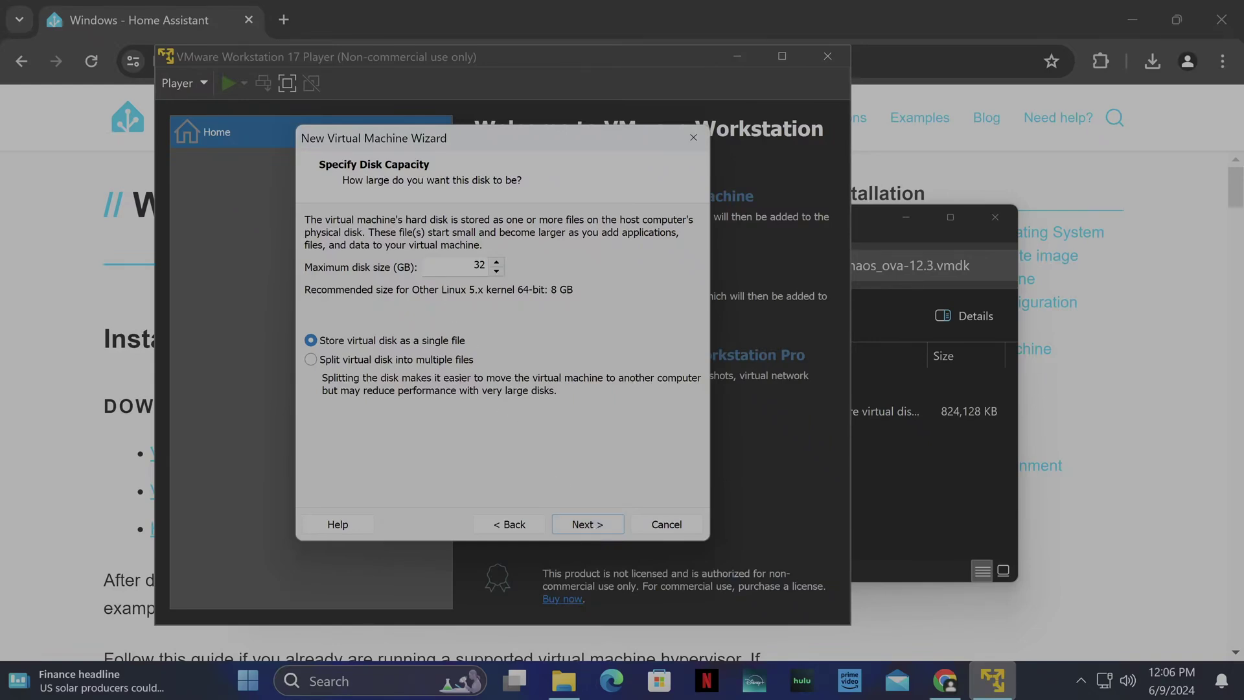
Continue past the disk capacity settings, customize the virtual machine's hardware and set its memory to 3072 MB
left_click(588, 525)
left_click(428, 407)
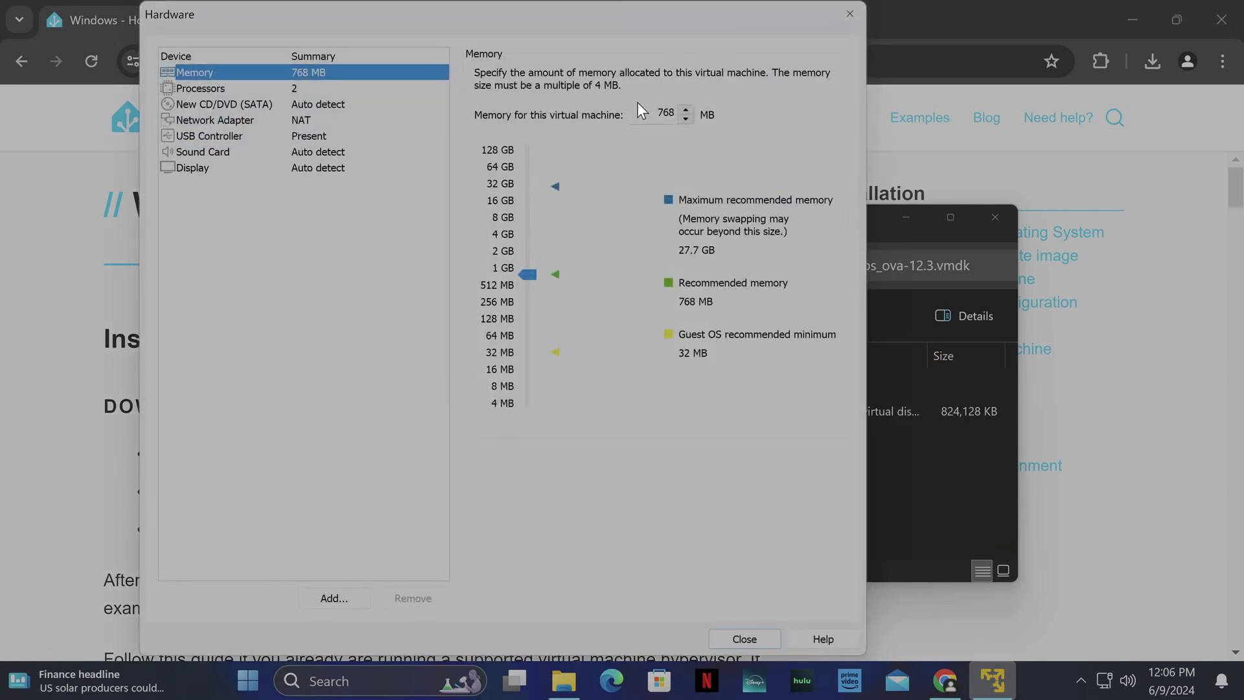
key("Tab")
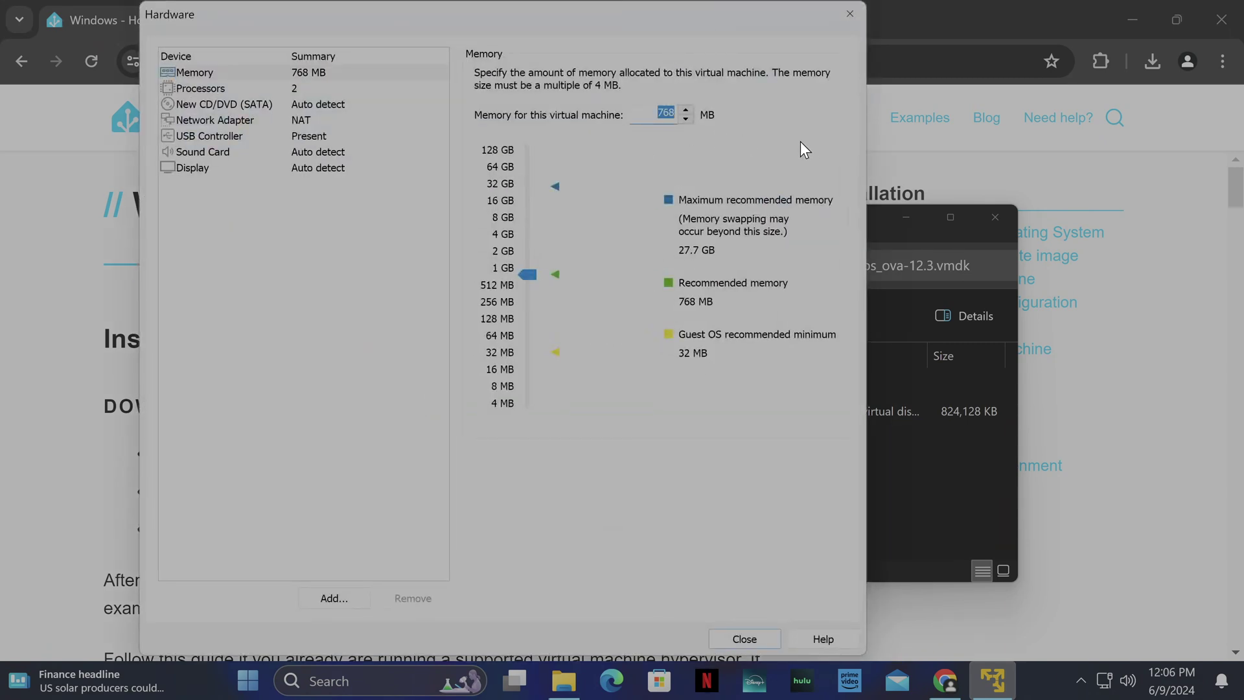
type("3072")
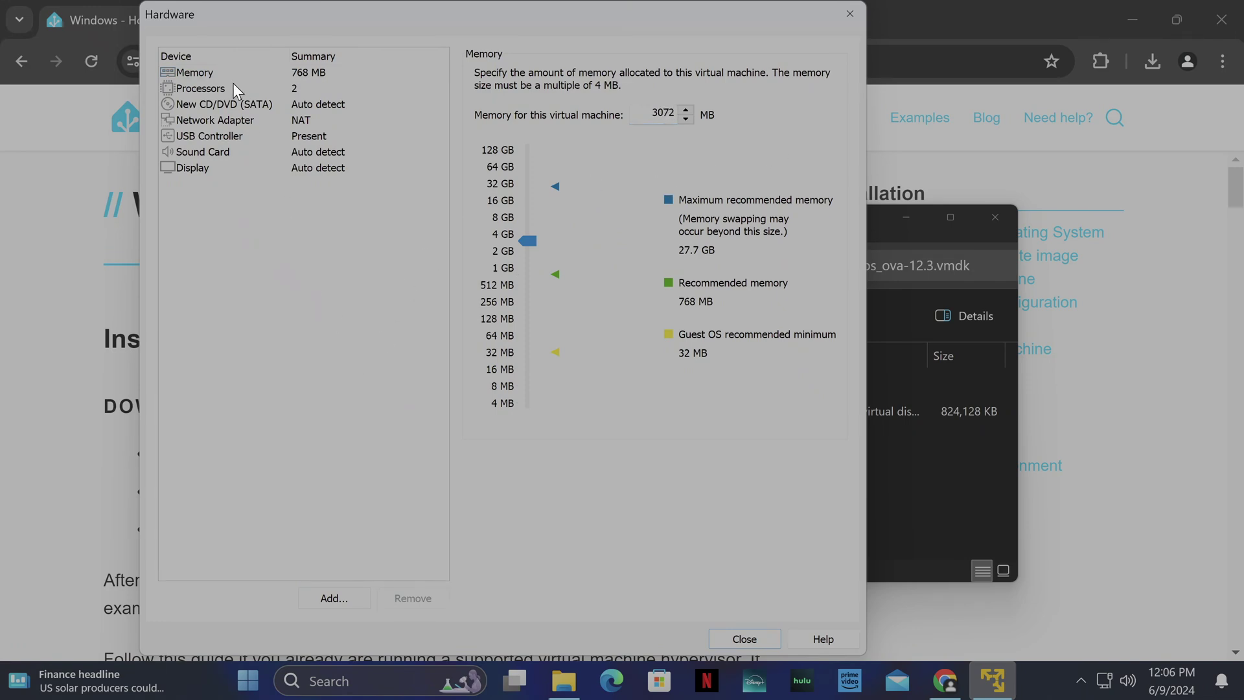
Check the processor settings and disable Connect at power on for the New CD/DVD (SATA) drive
left_click(203, 88)
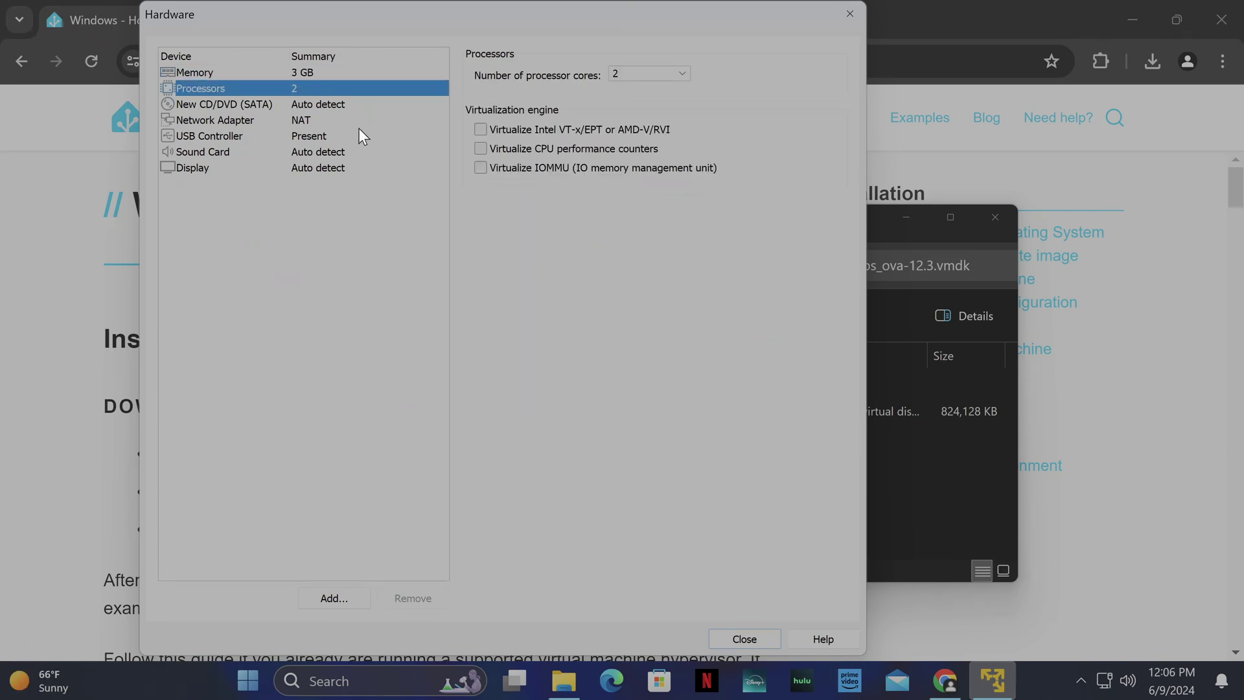
left_click(220, 105)
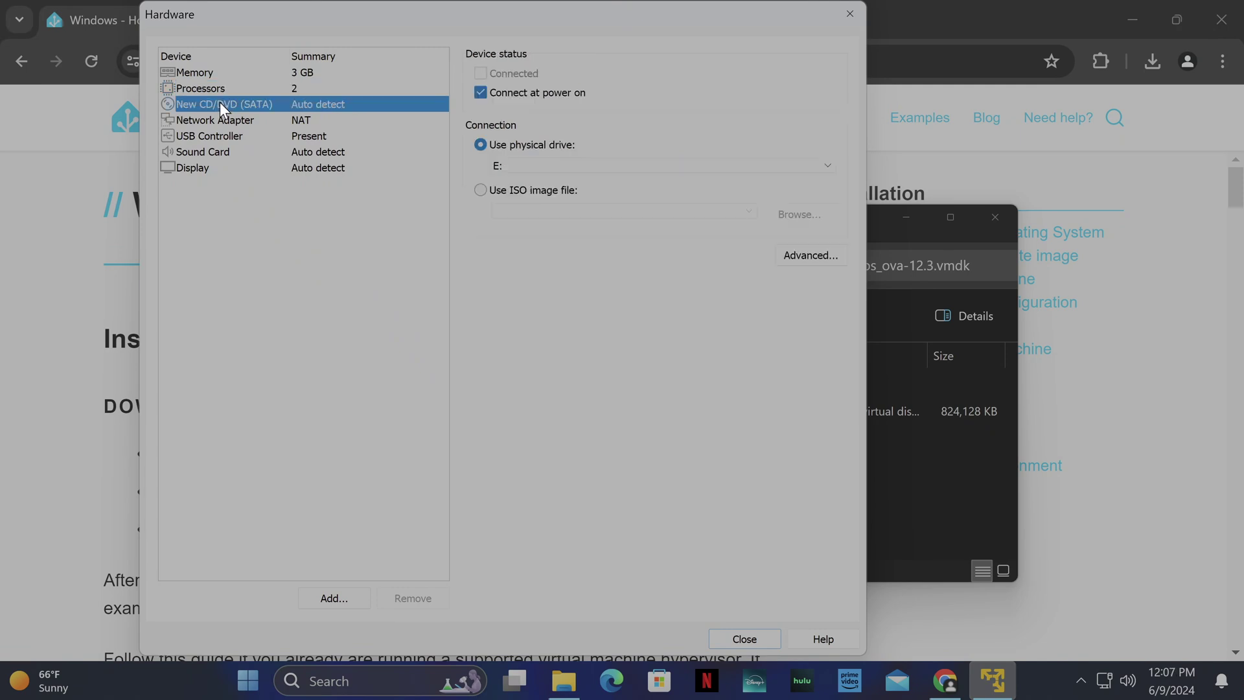
left_click(478, 93)
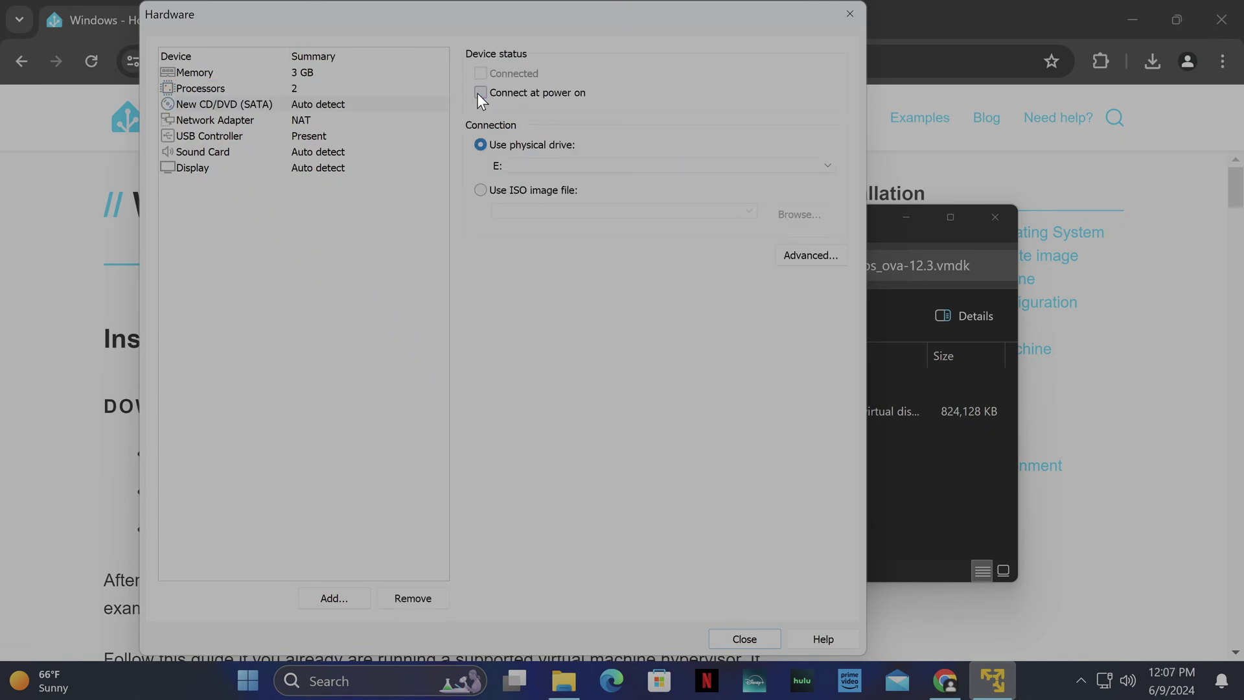
Set the network adapter to Bridged and restrict automatic bridging to the Realtek Gaming 2.5GbE Family Controller
left_click(220, 120)
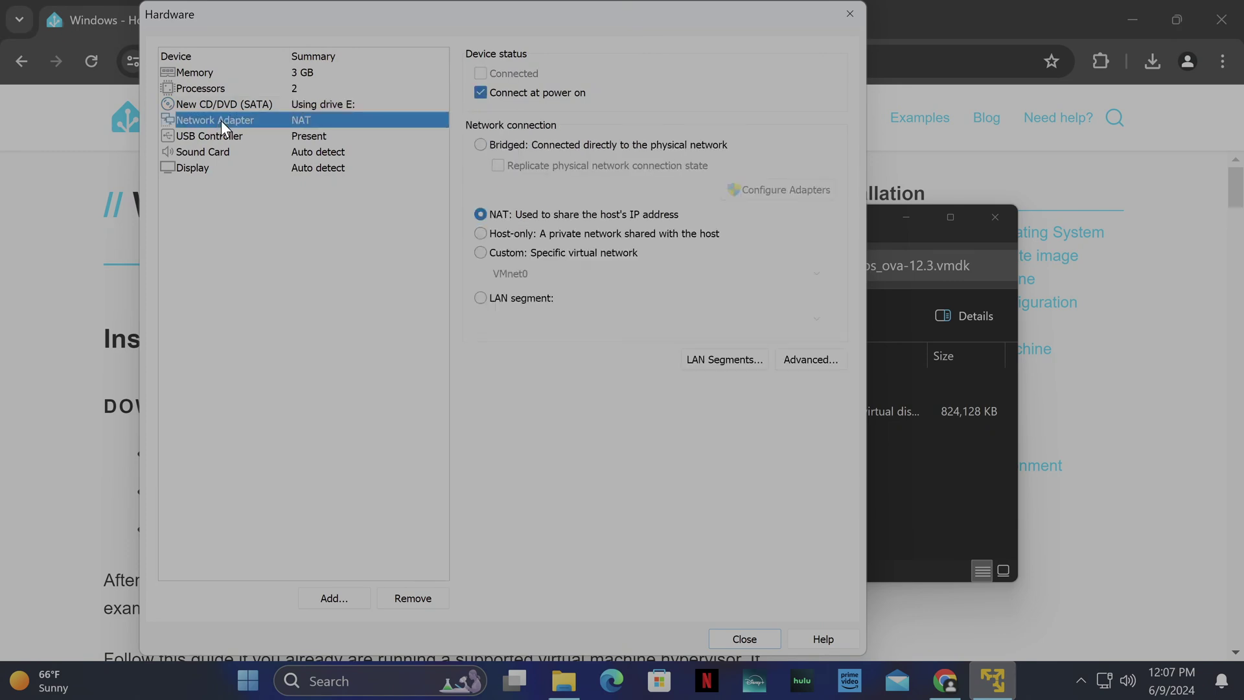
left_click(556, 152)
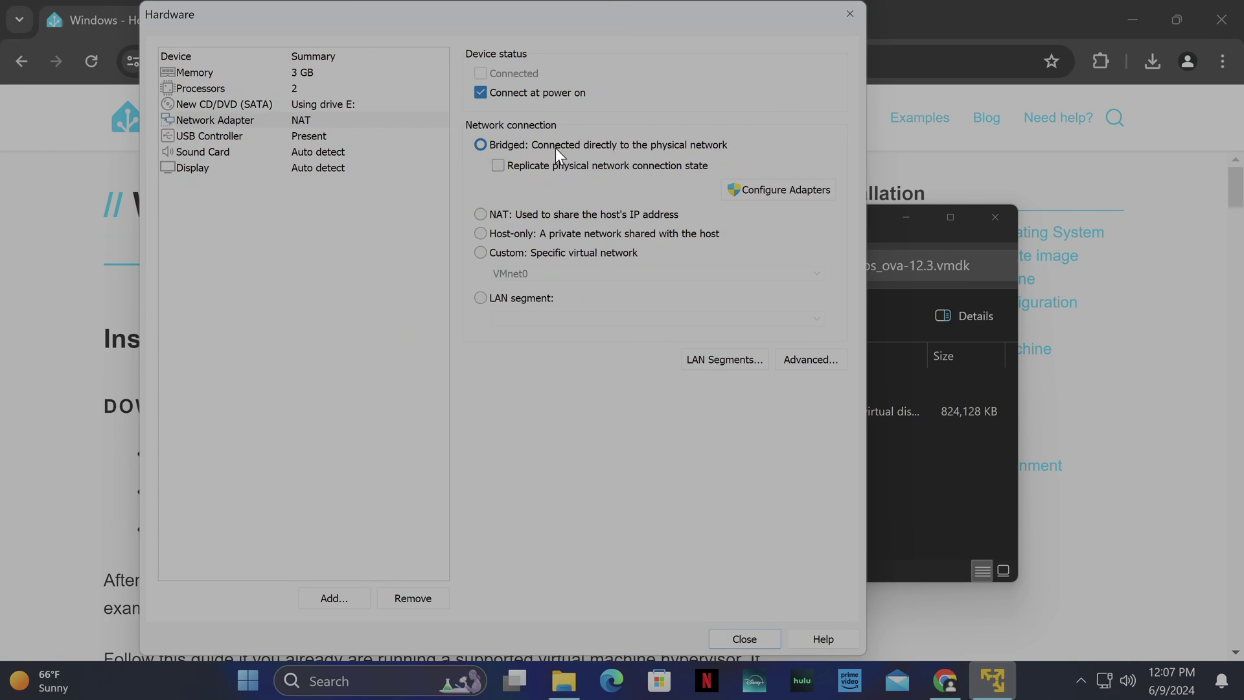
left_click(778, 189)
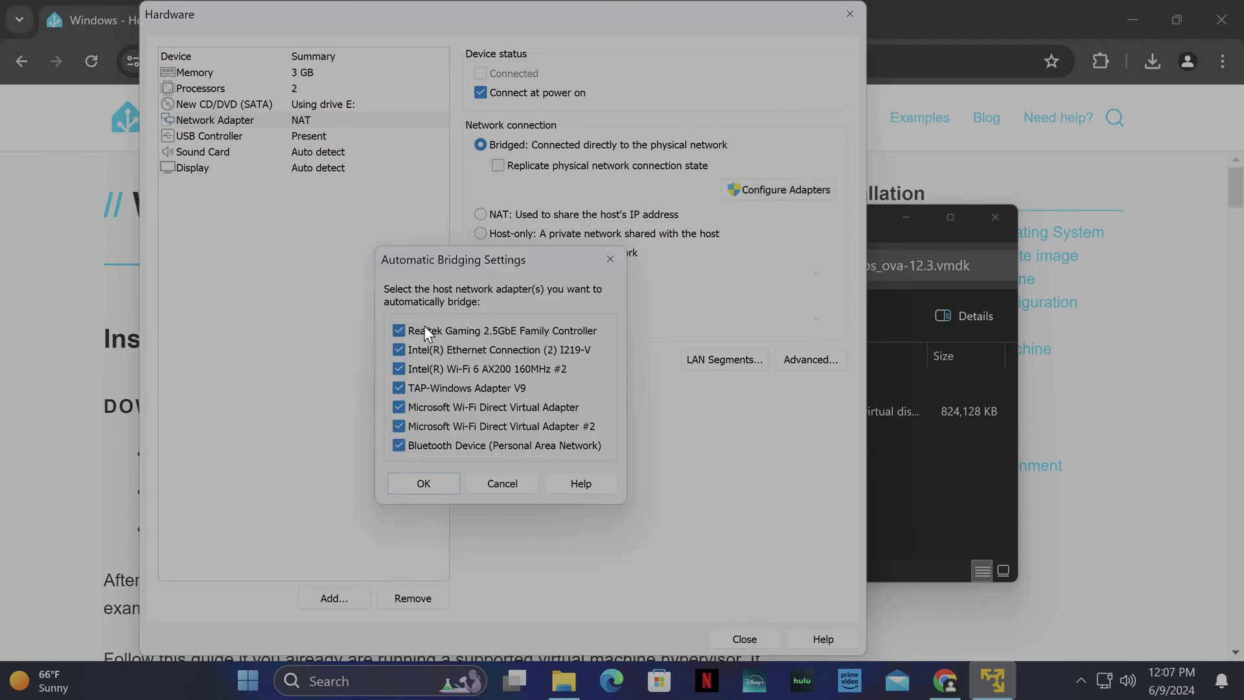
left_click(399, 369)
left_click(400, 388)
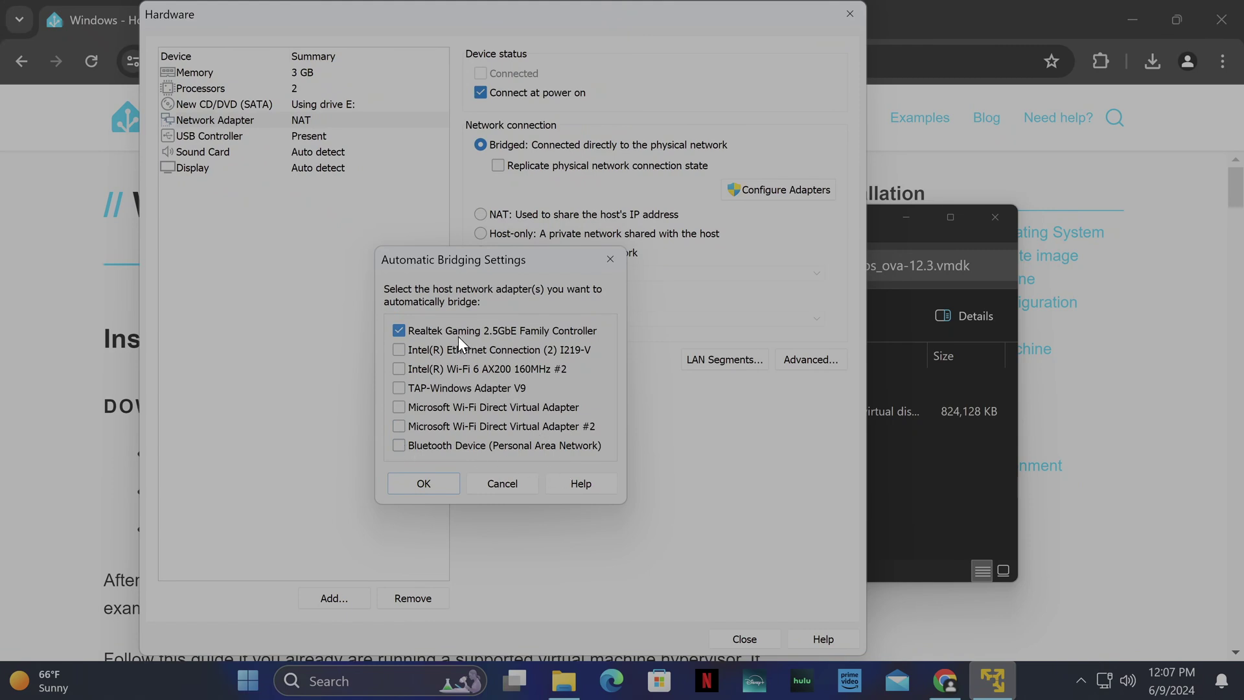
left_click(430, 484)
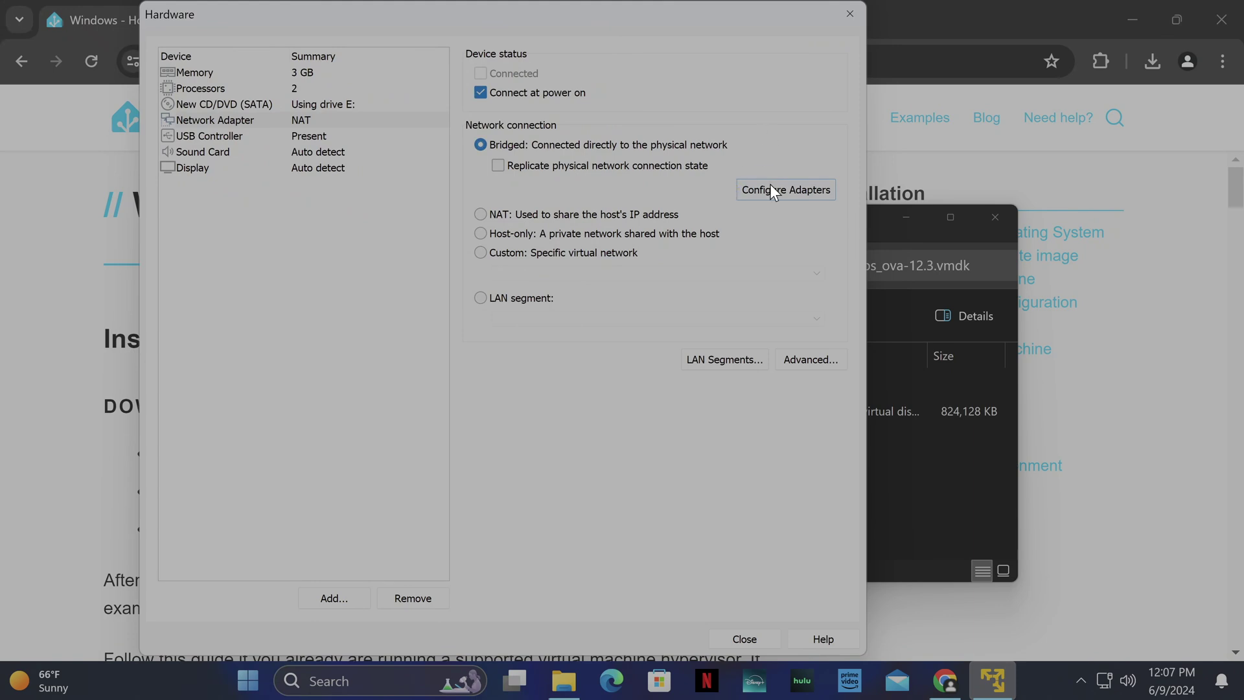
Accept the customized hardware, finish creating the virtual machine and close VMware Workstation 17 Player
left_click(743, 644)
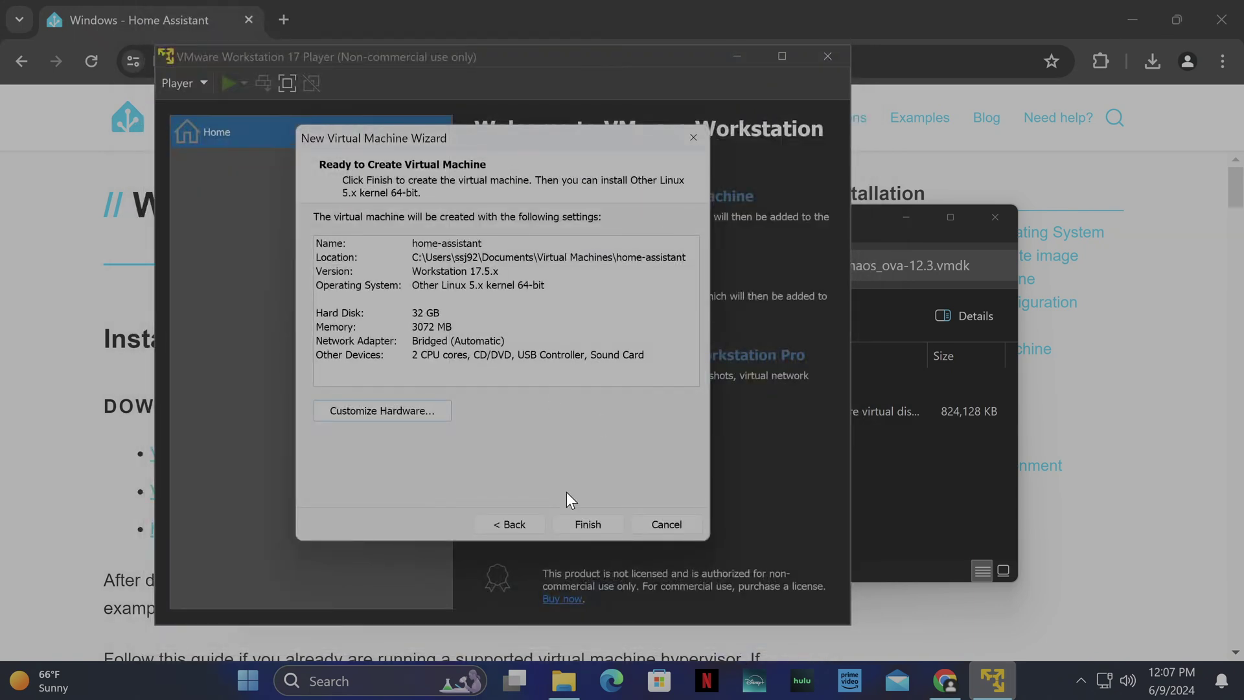
left_click(582, 524)
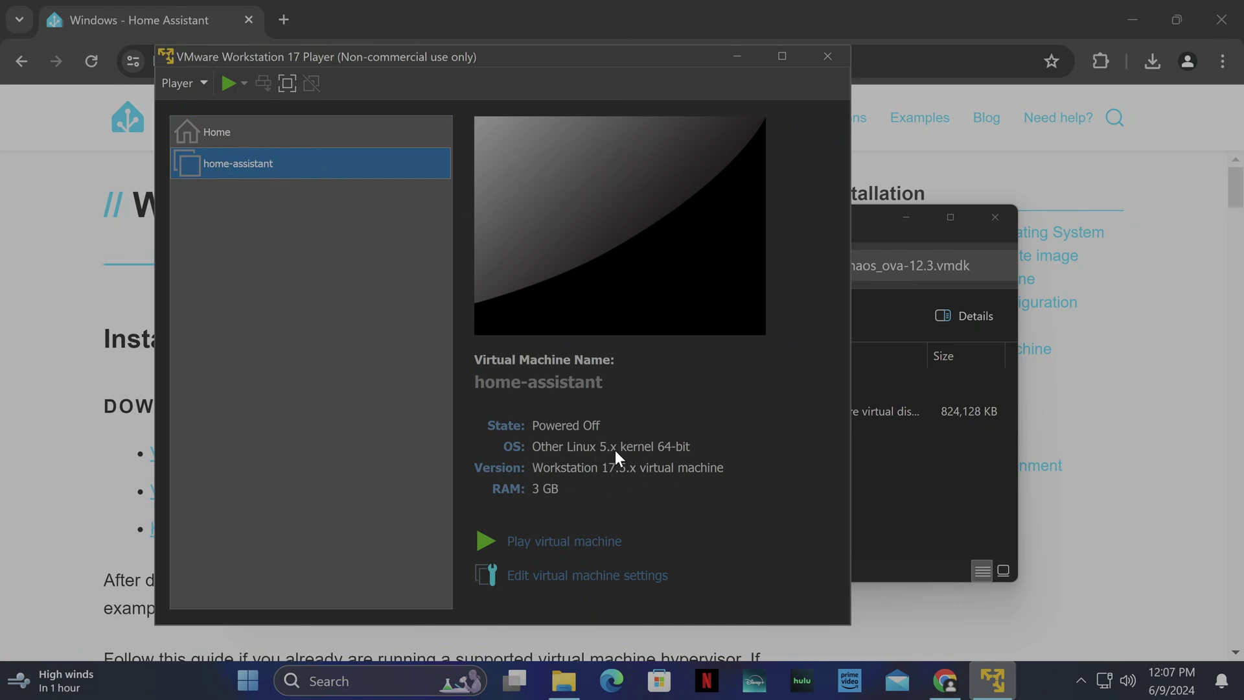
left_click(827, 56)
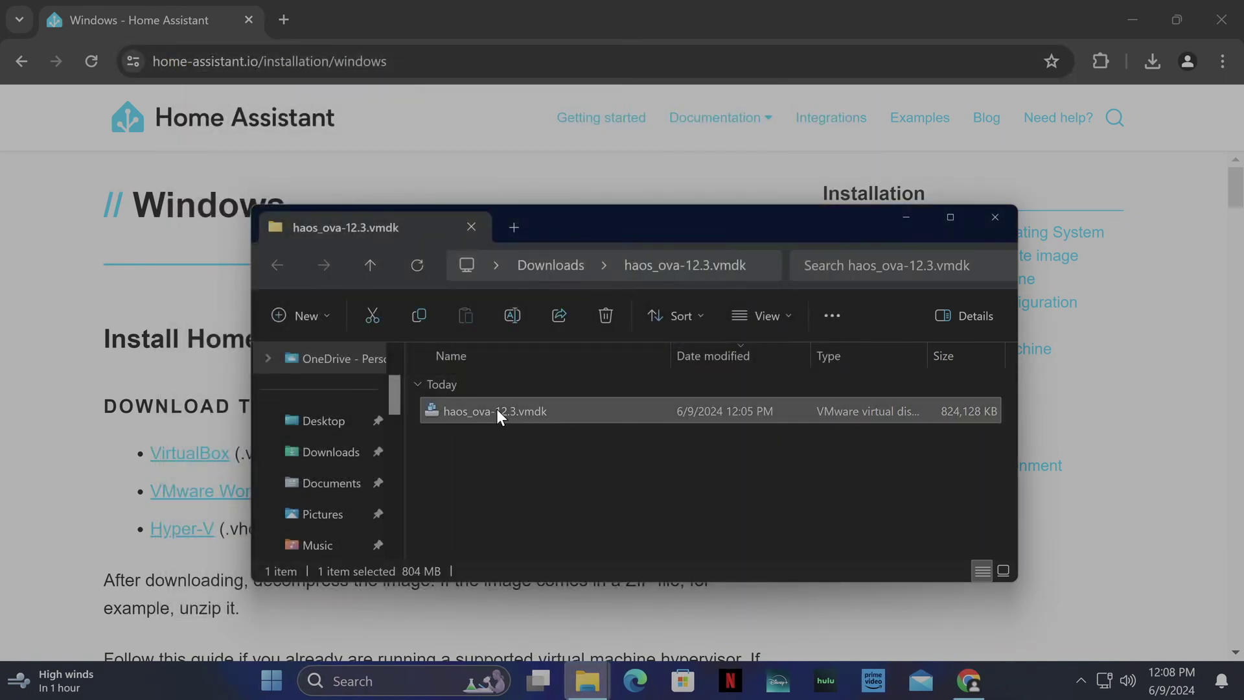
Copy haos_ova-12.3.vmdk in File Explorer and go to the home-assistant folder under Documents > Virtual Machines
right_click(496, 410)
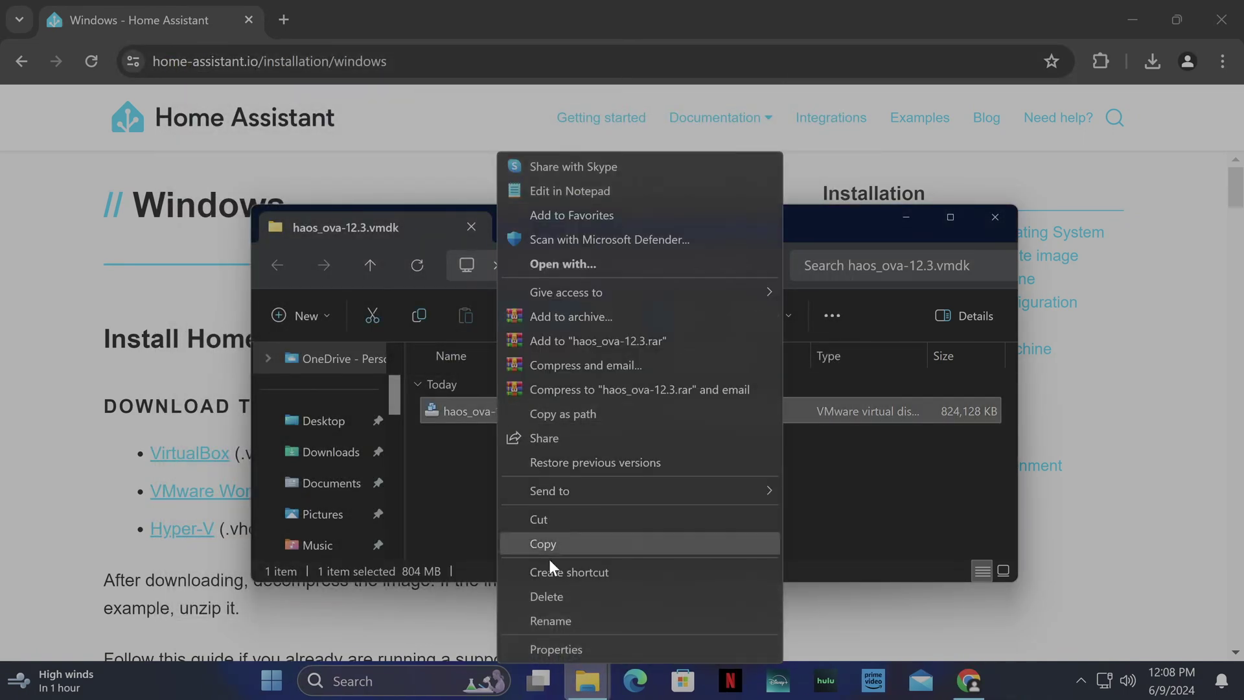
left_click(564, 551)
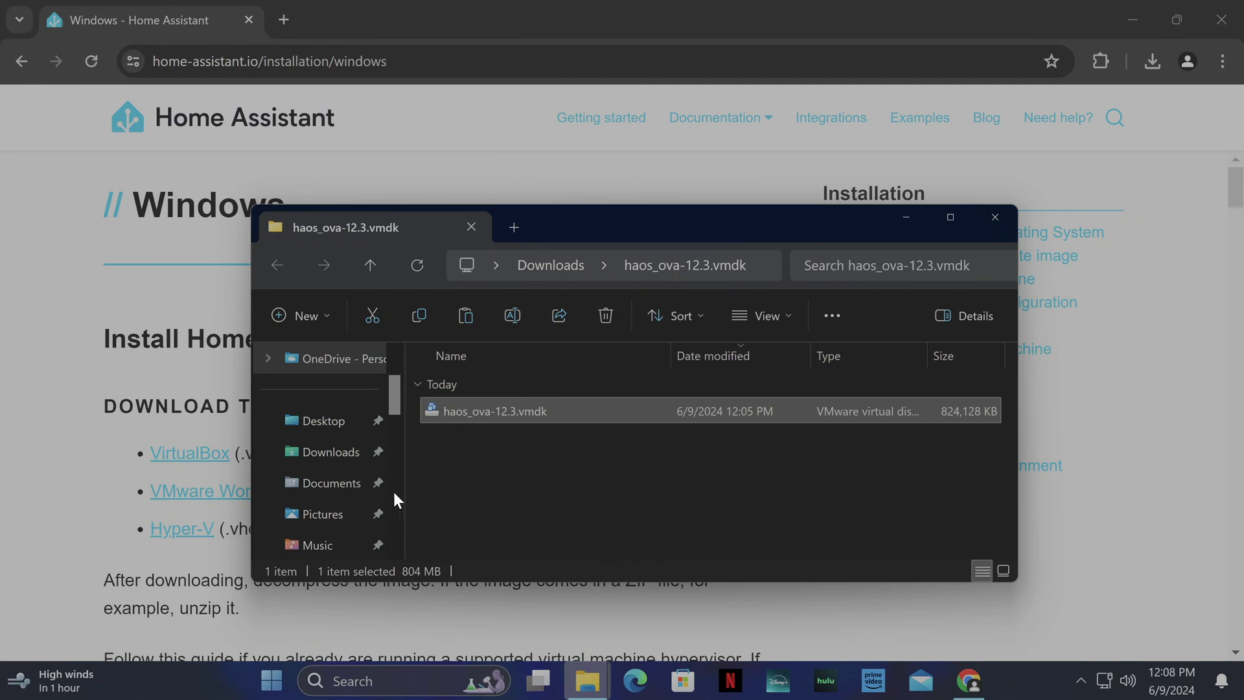
left_click(332, 489)
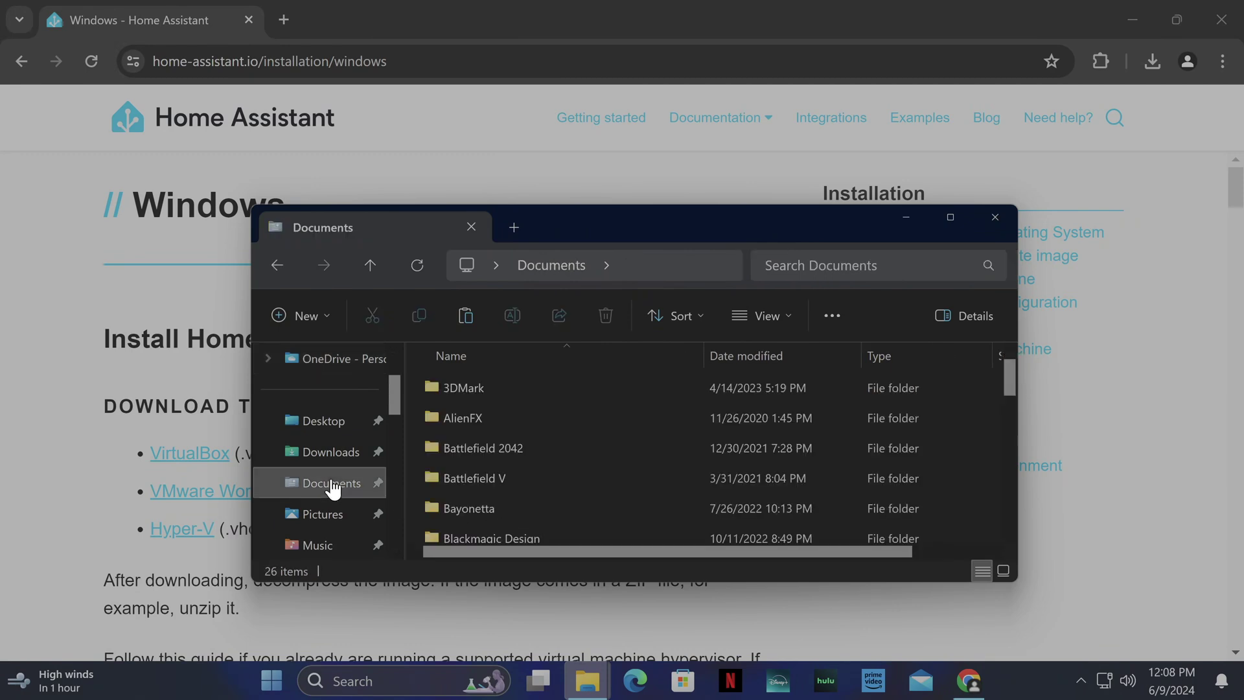
left_click(468, 487)
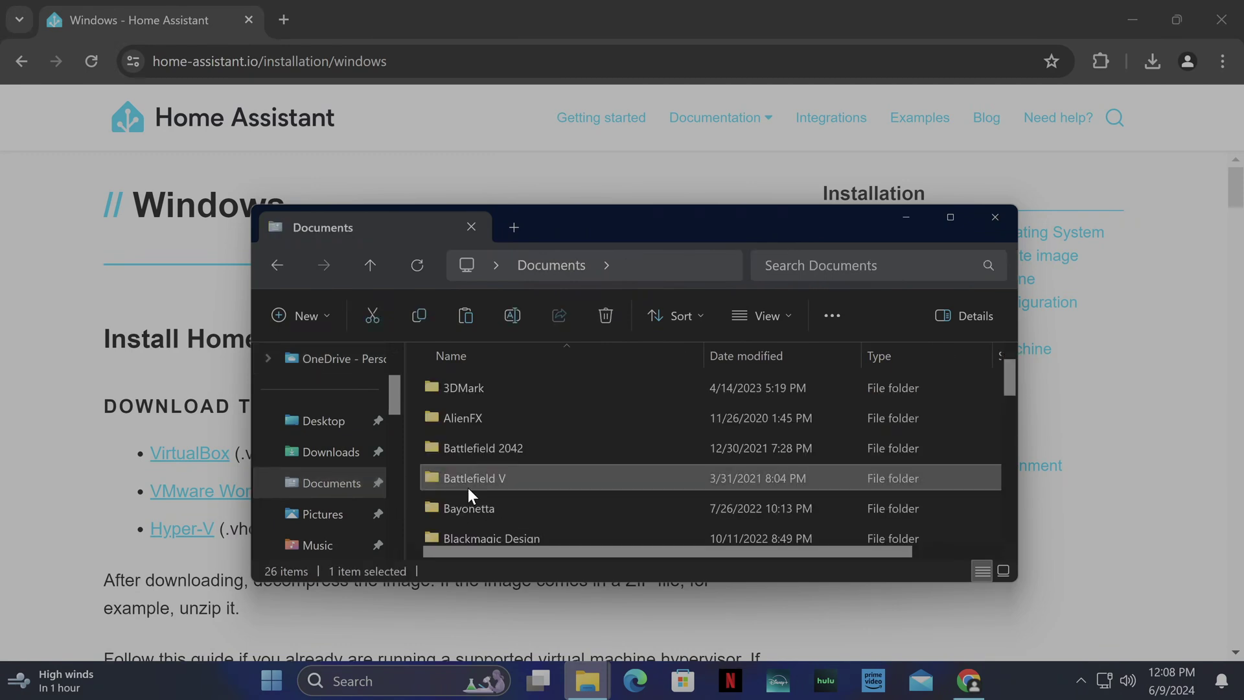
key("v")
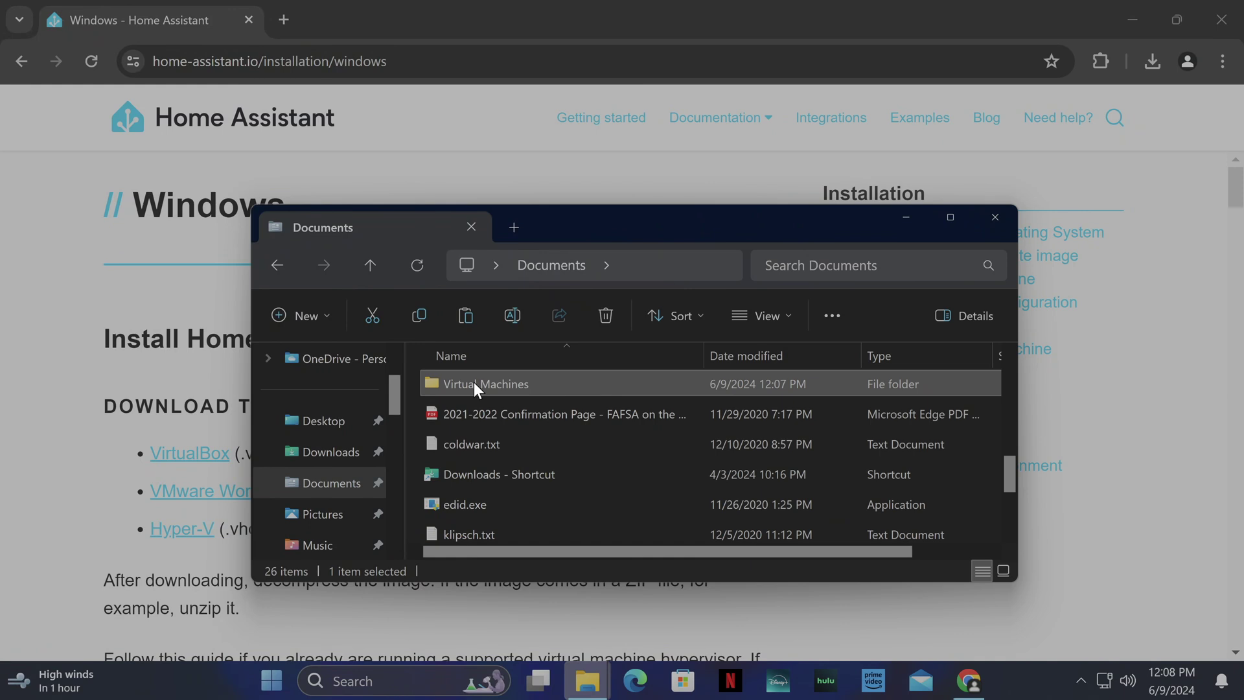
double_click(472, 382)
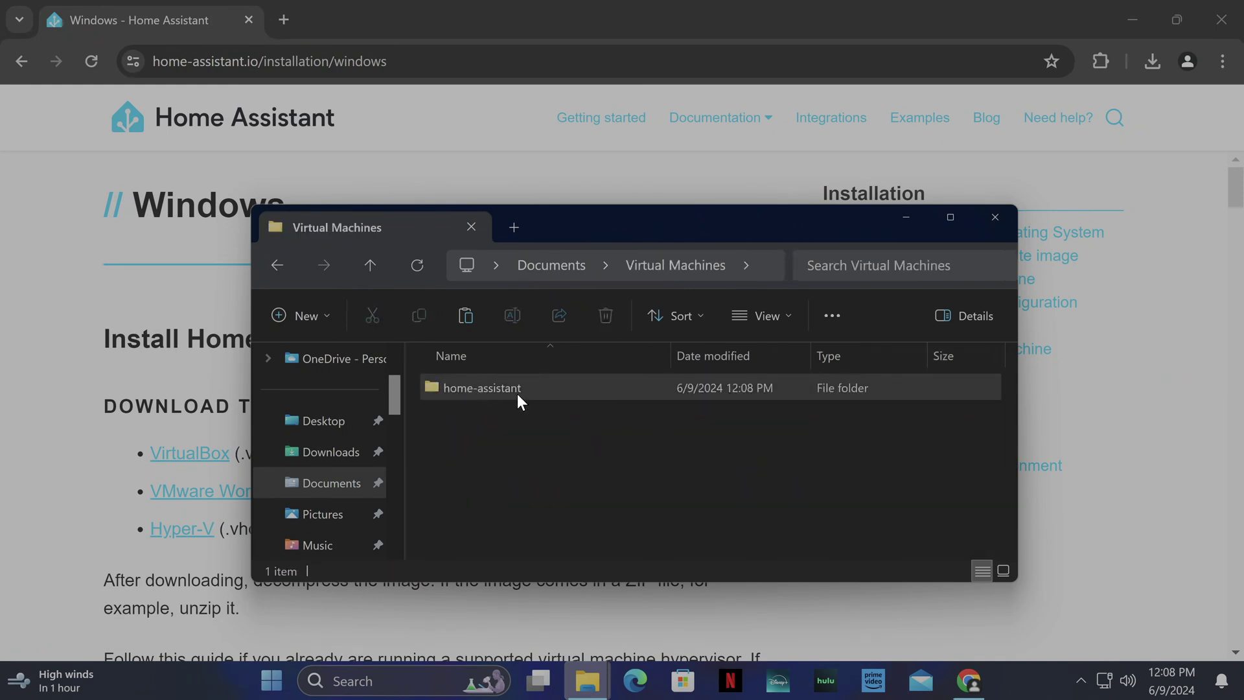
double_click(517, 394)
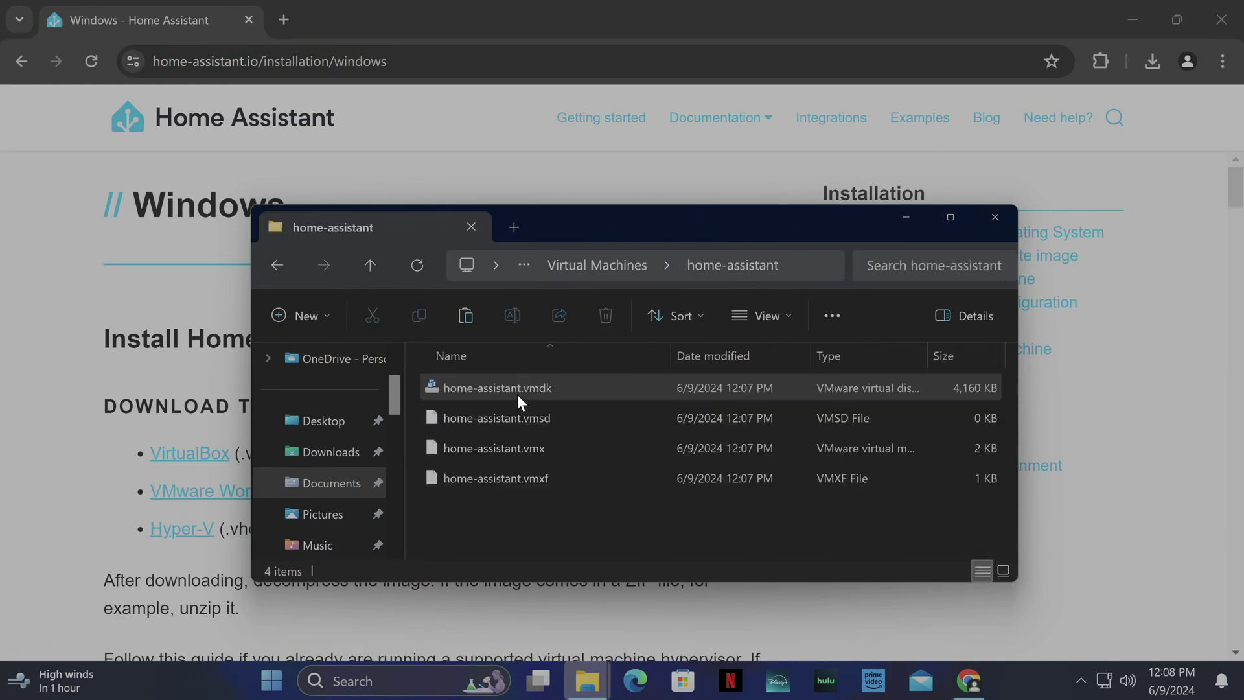
Delete home-assistant.vmdk from the virtual machine's folder and paste the copied haos_ova-12.3.vmdk in its place
right_click(476, 386)
left_click(541, 594)
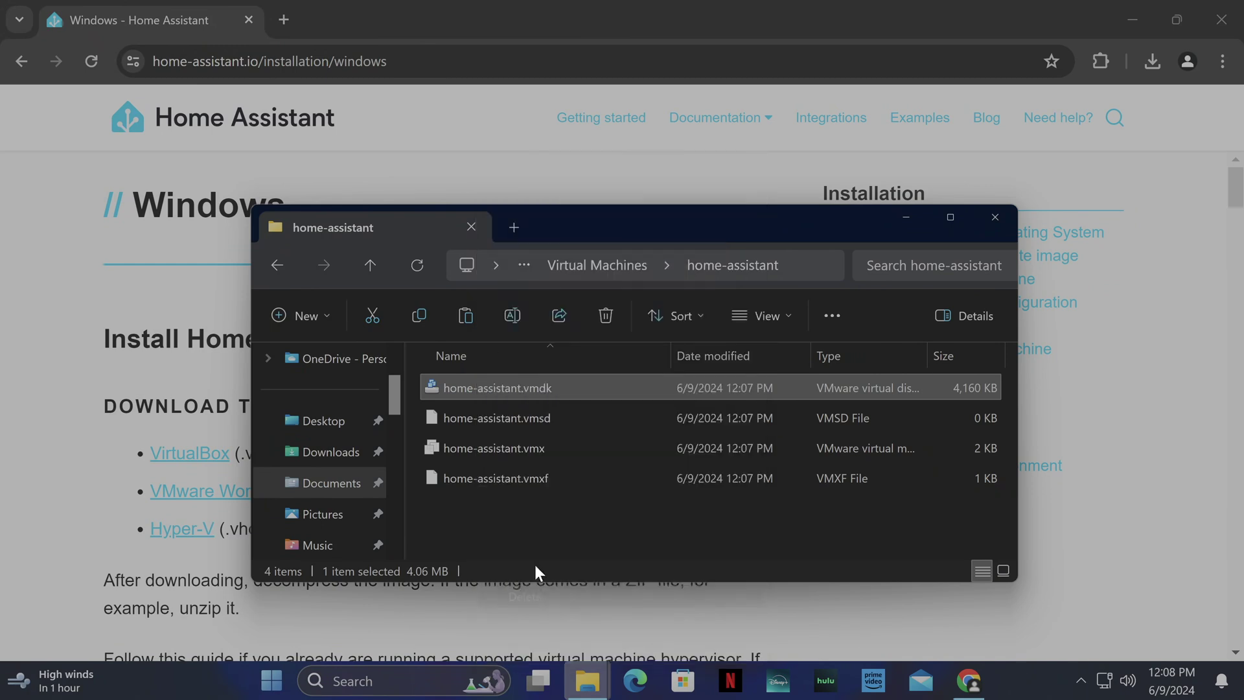
right_click(508, 495)
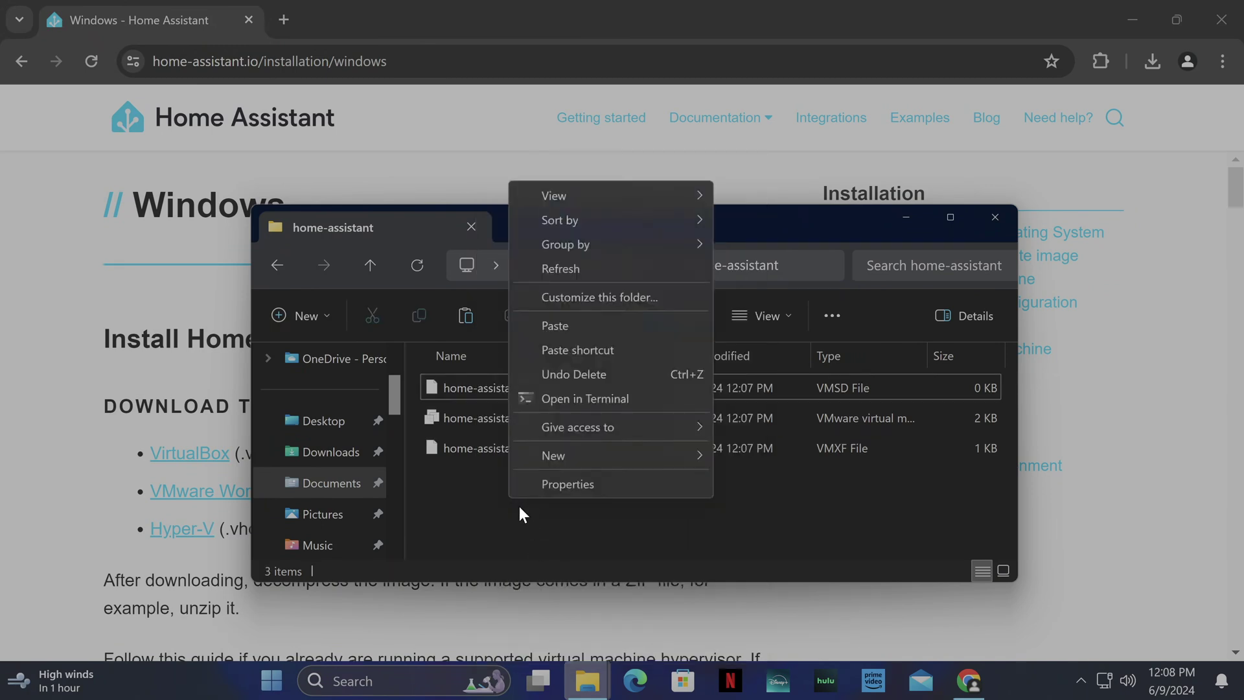
left_click(576, 327)
Rename the pasted haos_ova-12.3.vmdk file to home-assistant.vmdk
right_click(499, 480)
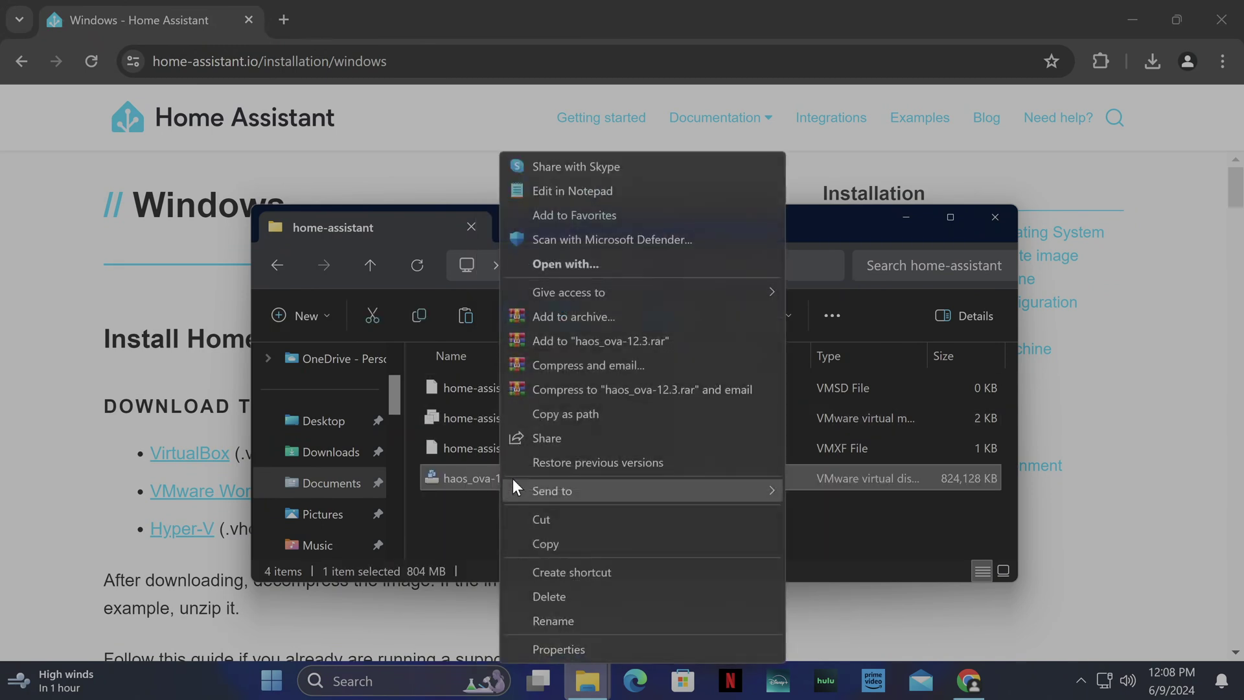
left_click(631, 627)
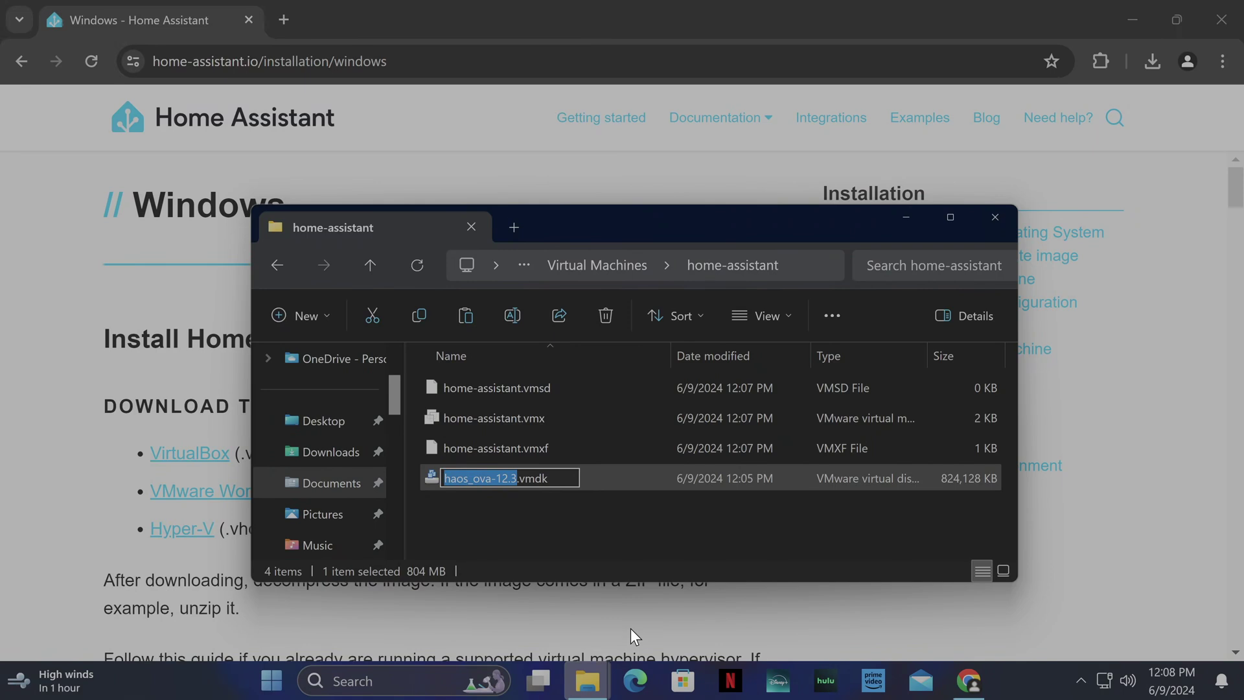
type("home-a")
type("ssistant")
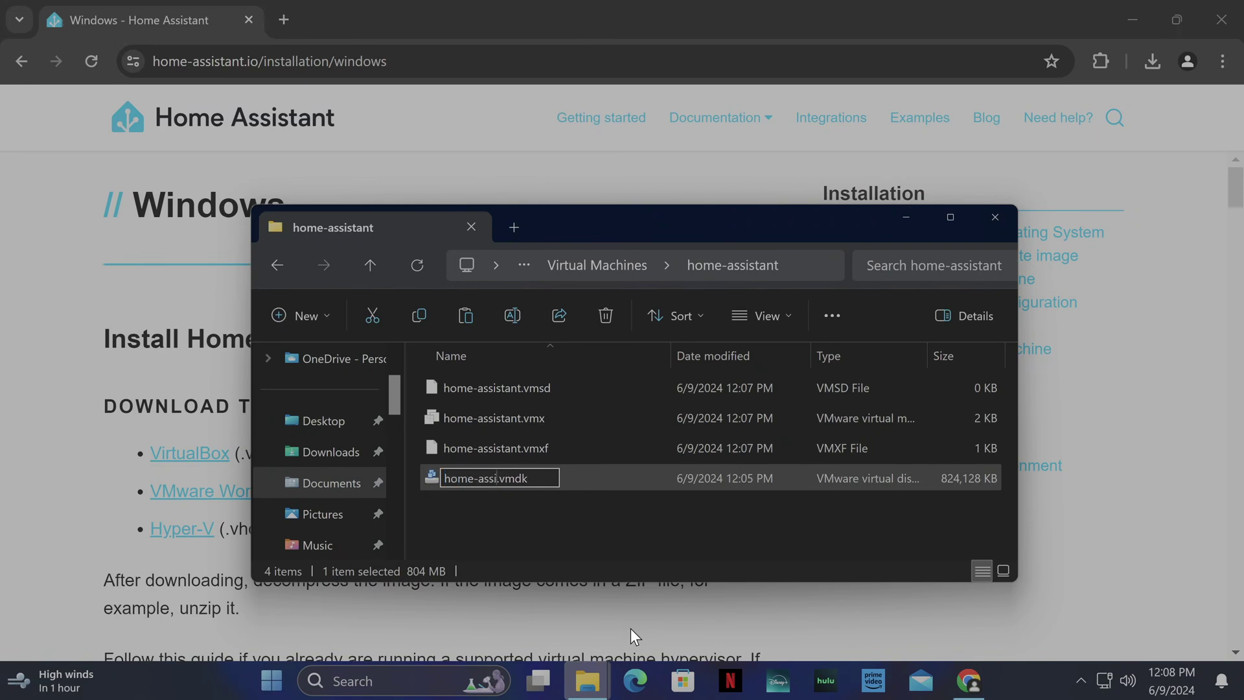
key("Return")
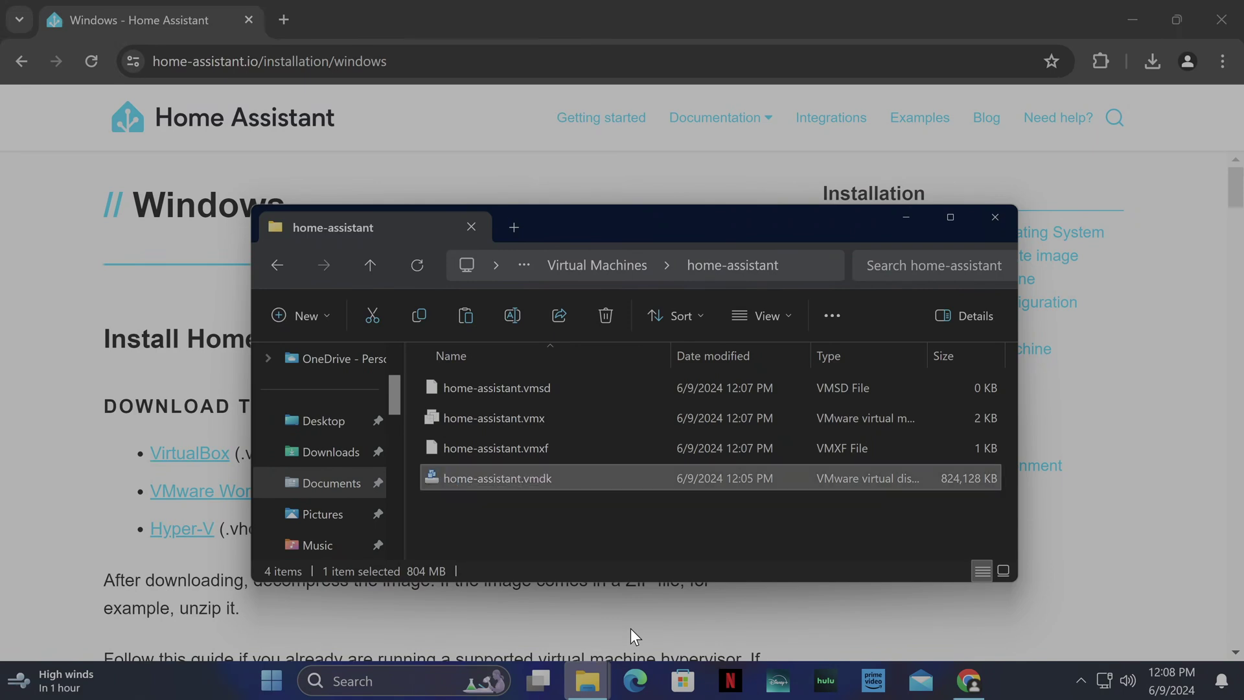
Open home-assistant.vmx in Notepad and add the line firmware = "efi" directly below the .encoding line
right_click(470, 418)
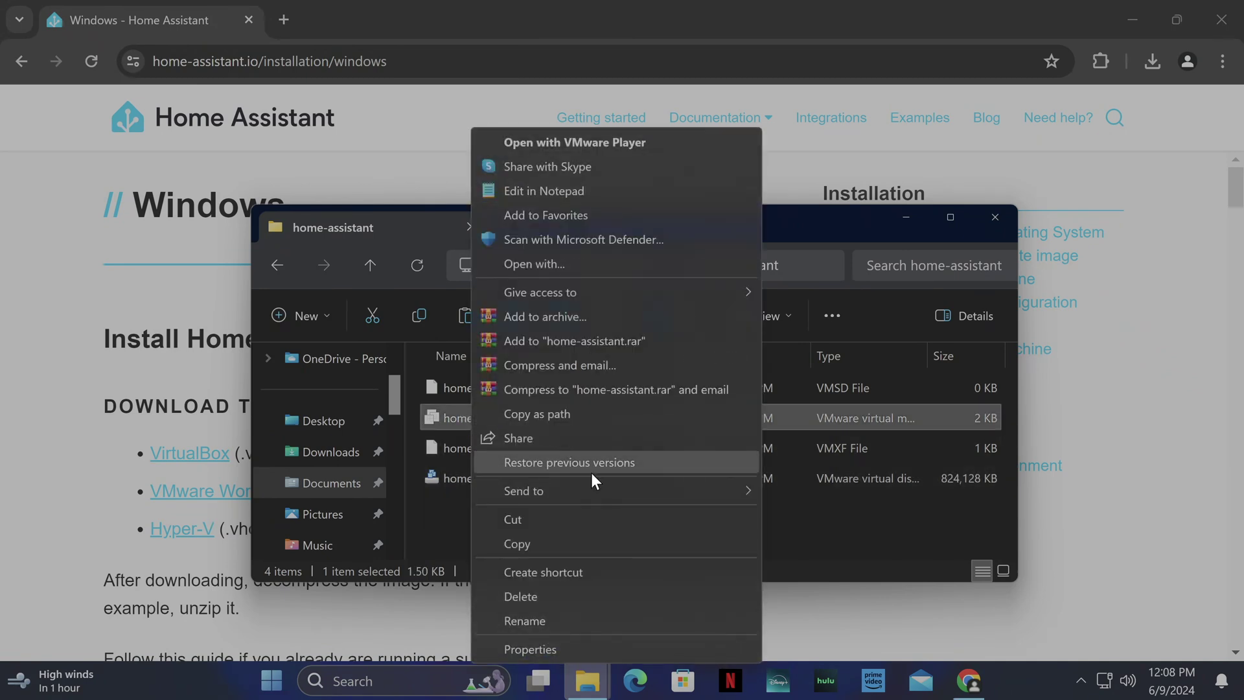
left_click(527, 185)
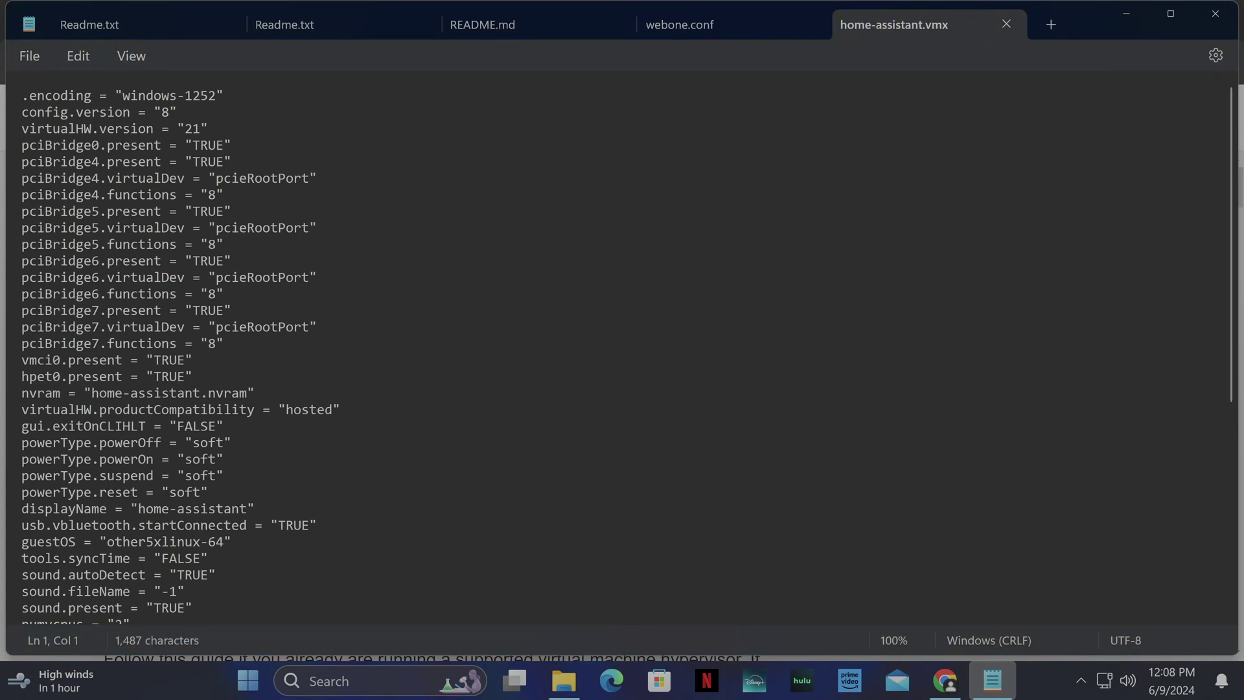
key("End")
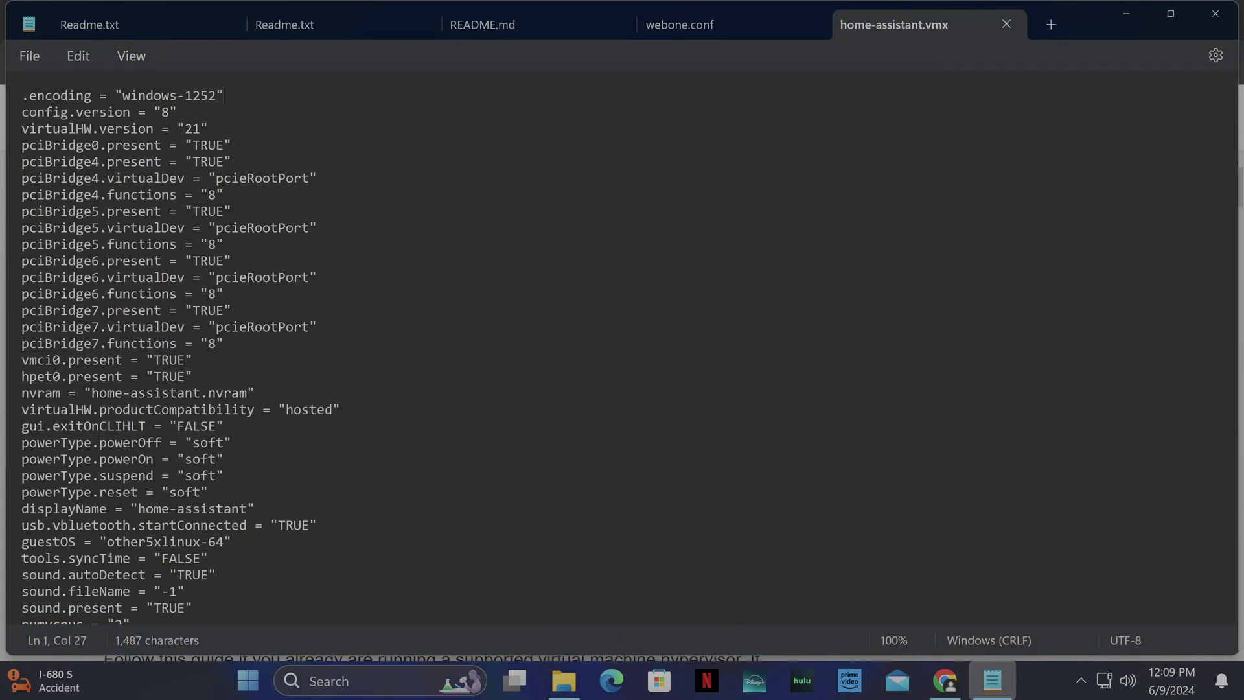
key("Return")
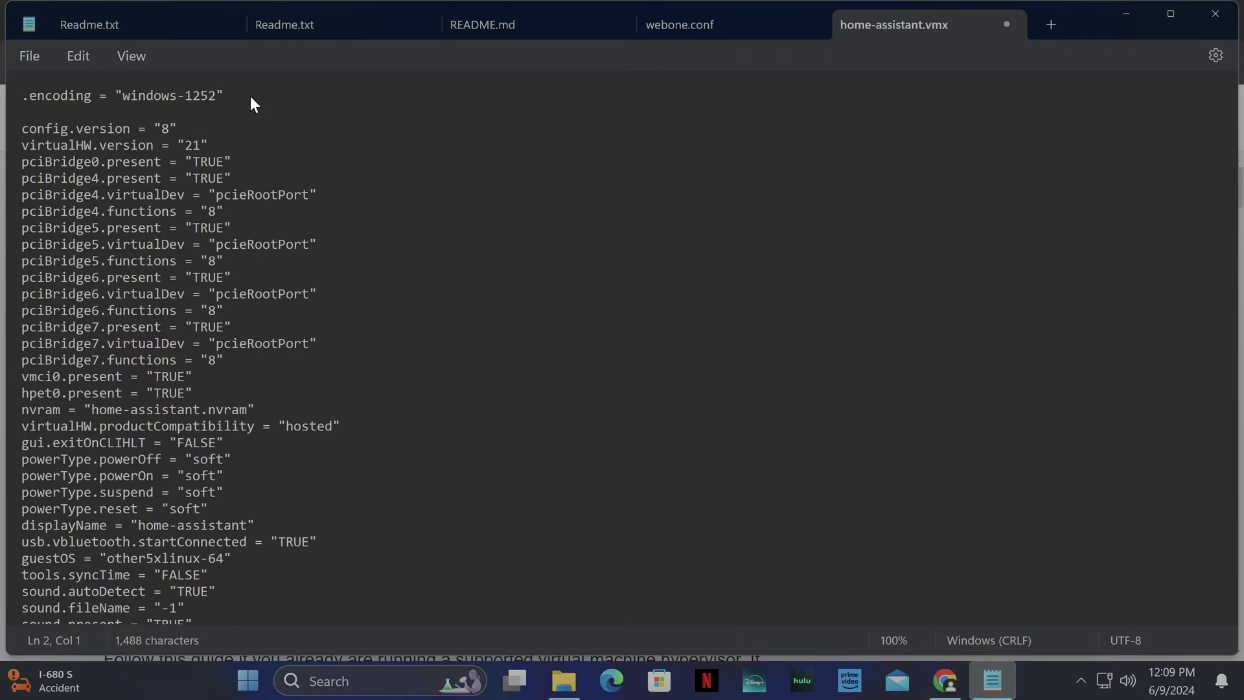
type("firmware = \"efi\"")
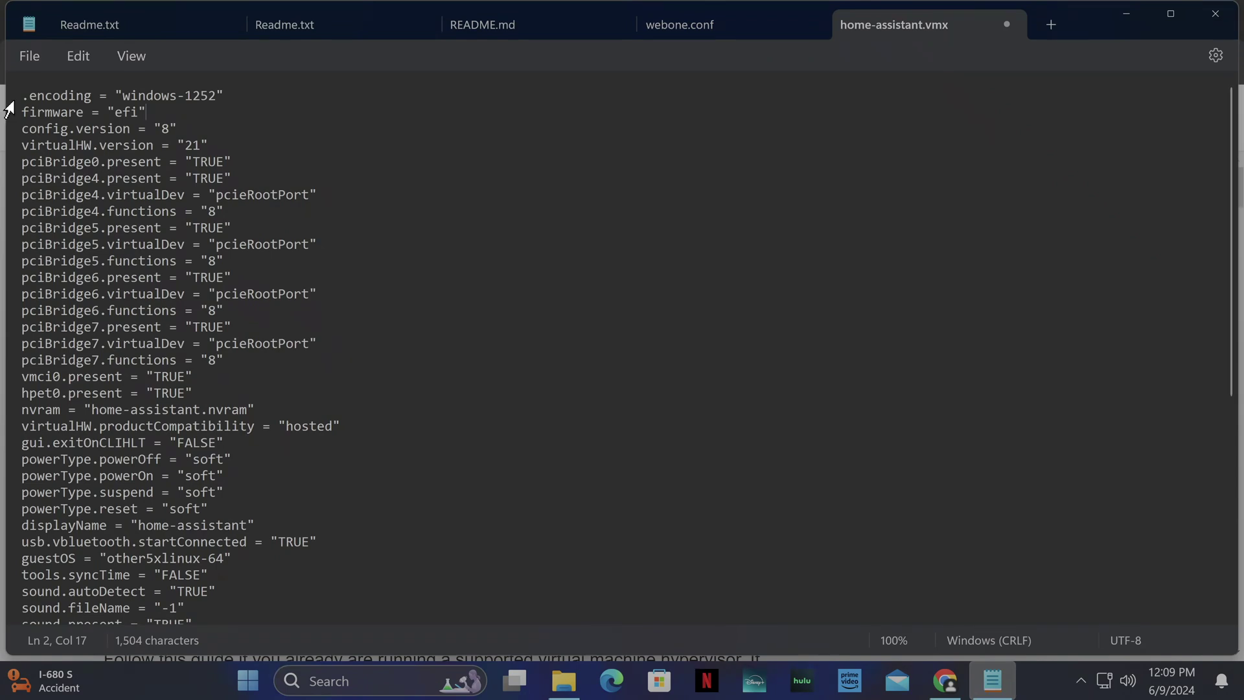
Save the edited file as home-assistant.vmx with the All files type, replacing the existing file, and close Notepad
left_click(15, 63)
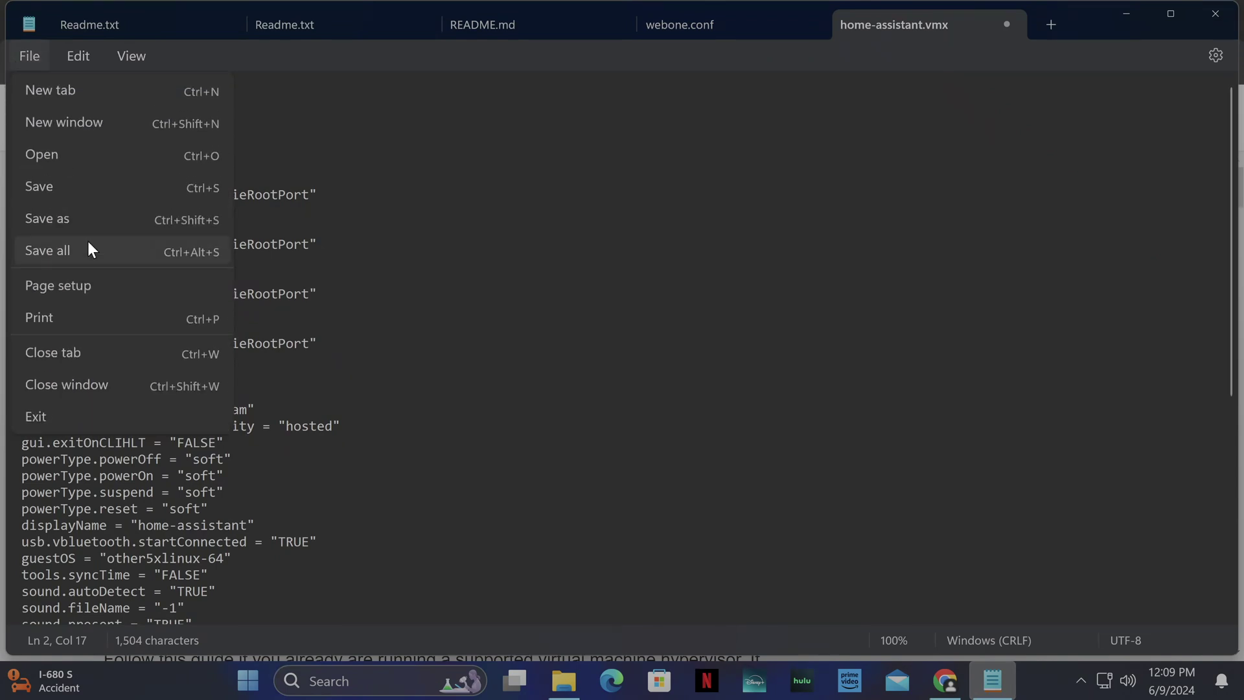
left_click(84, 228)
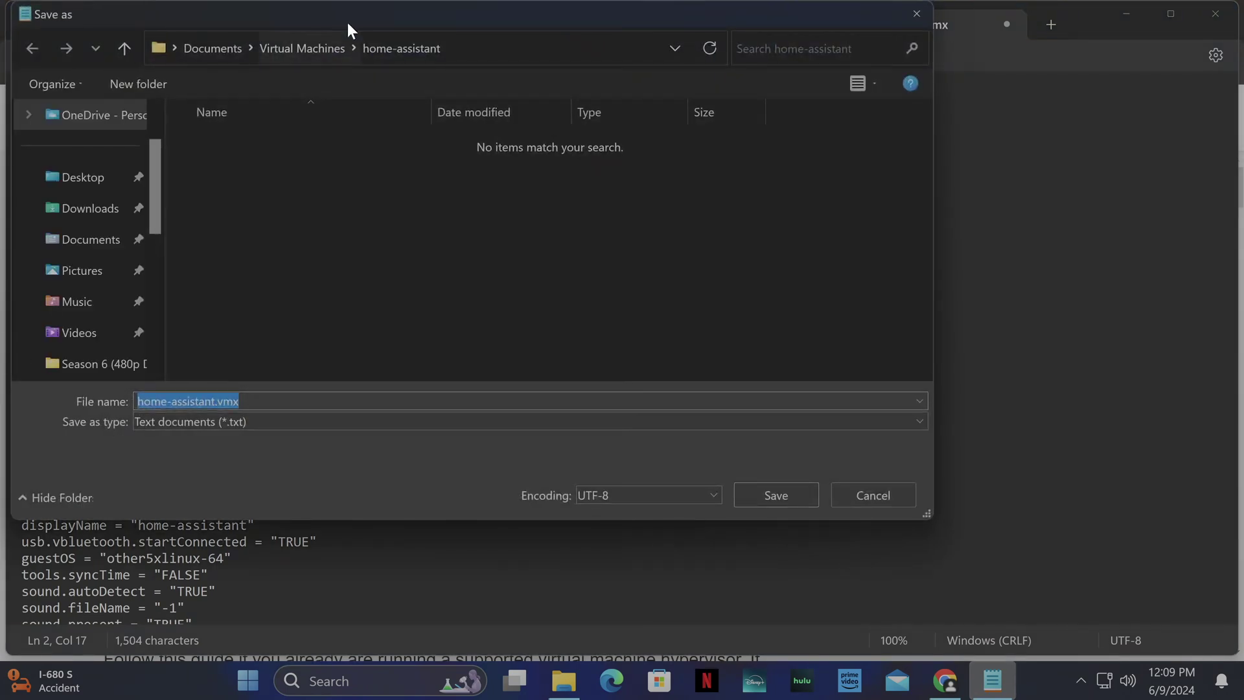
left_click(267, 421)
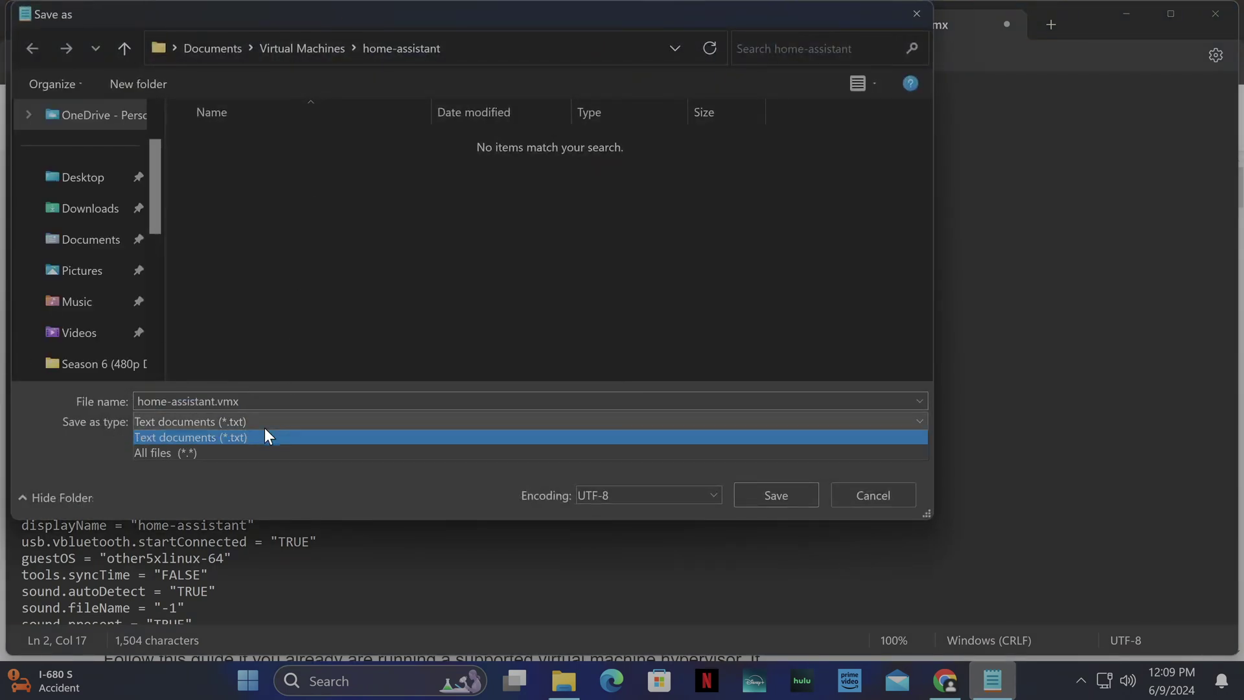
left_click(221, 454)
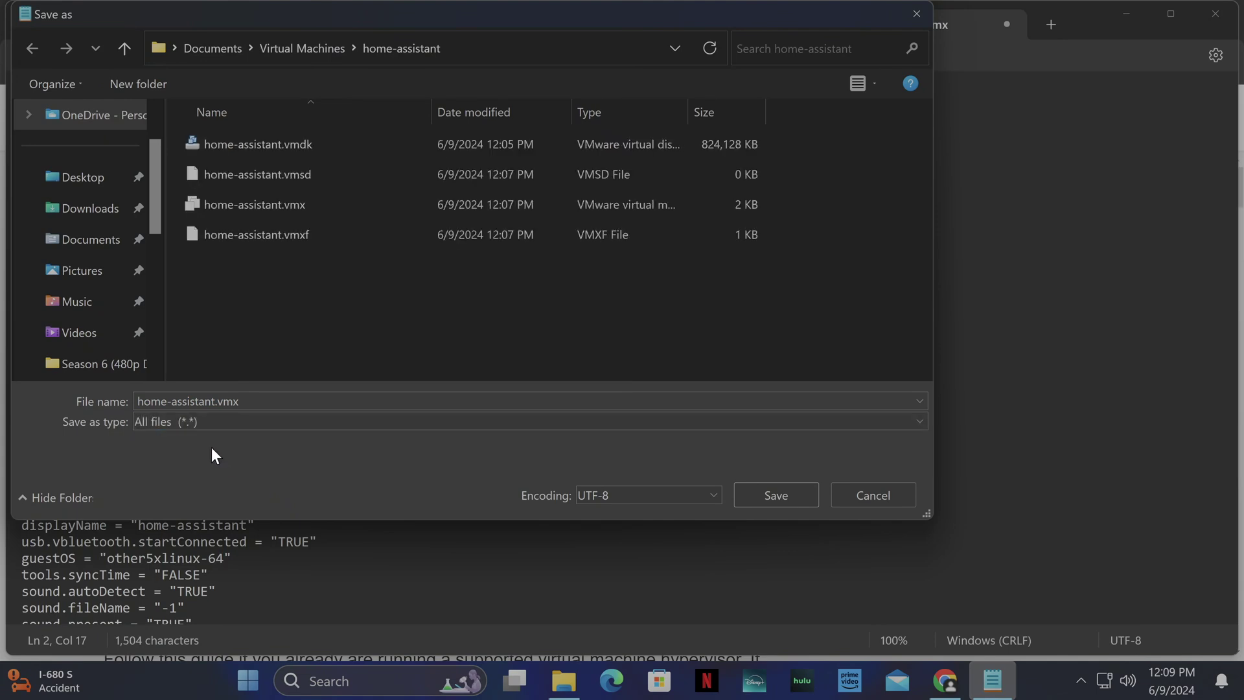
left_click(776, 495)
left_click(678, 344)
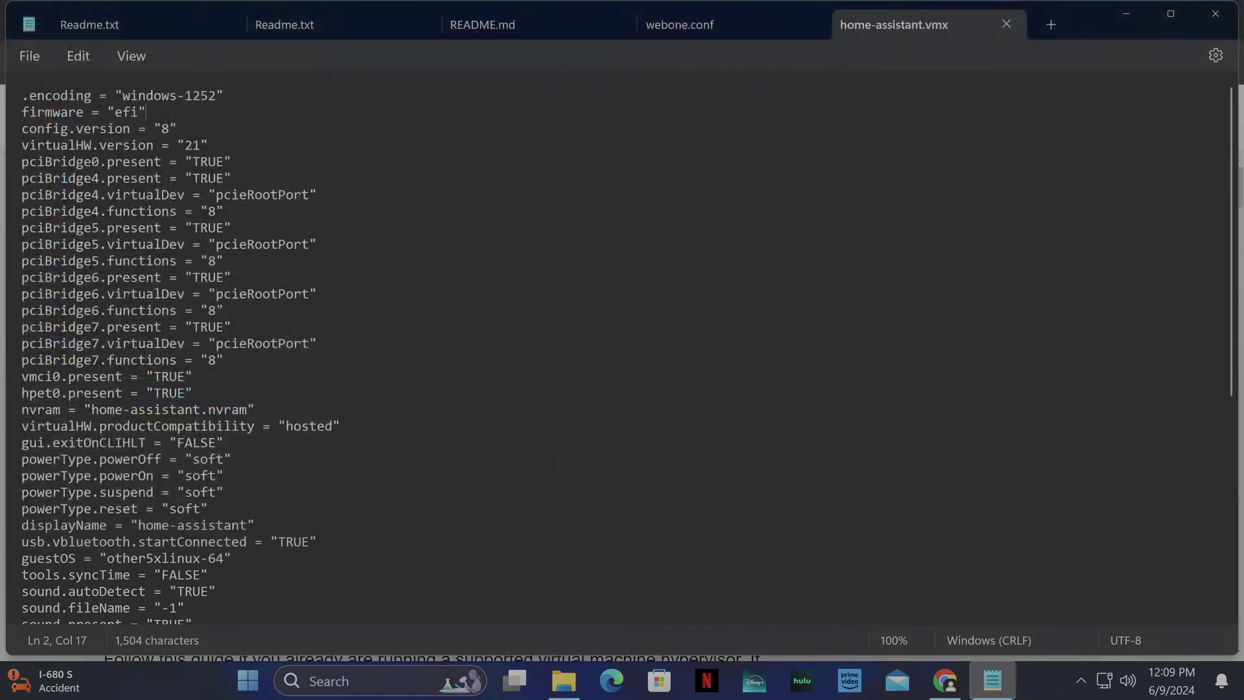
left_click(1200, 18)
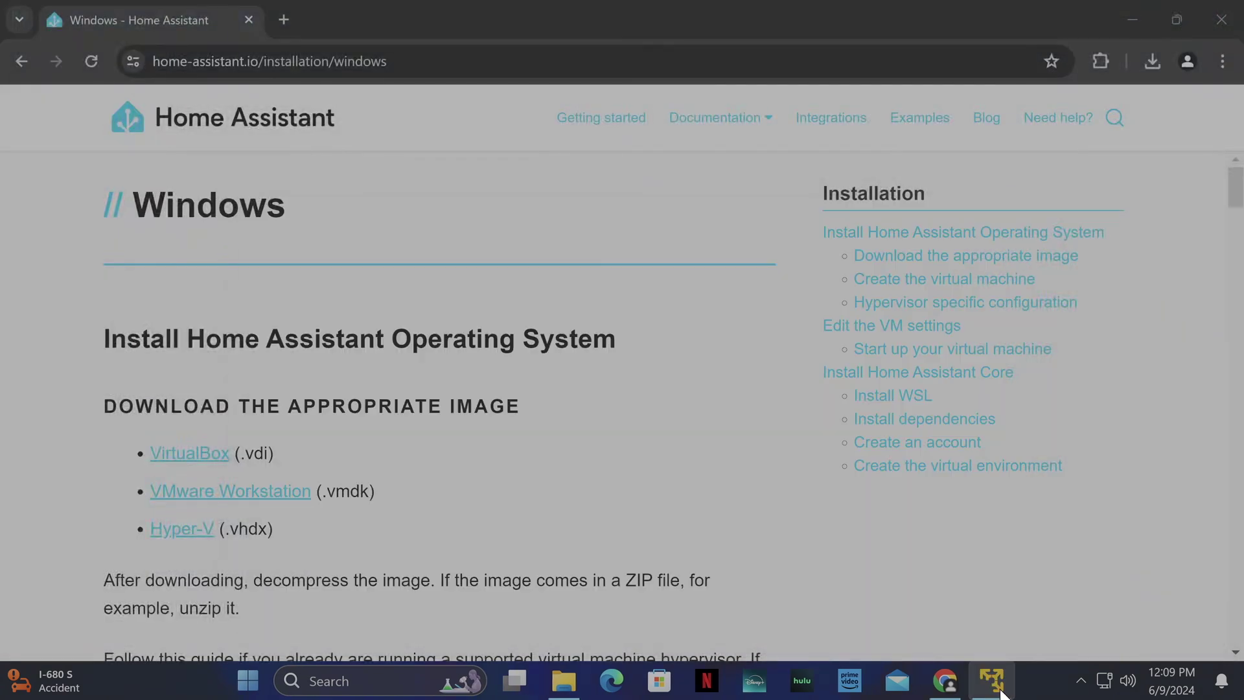
Switch to VMware Workstation 17 Player, start the home-assistant virtual machine, postpone the VMware Tools download and maximize the window
left_click(998, 688)
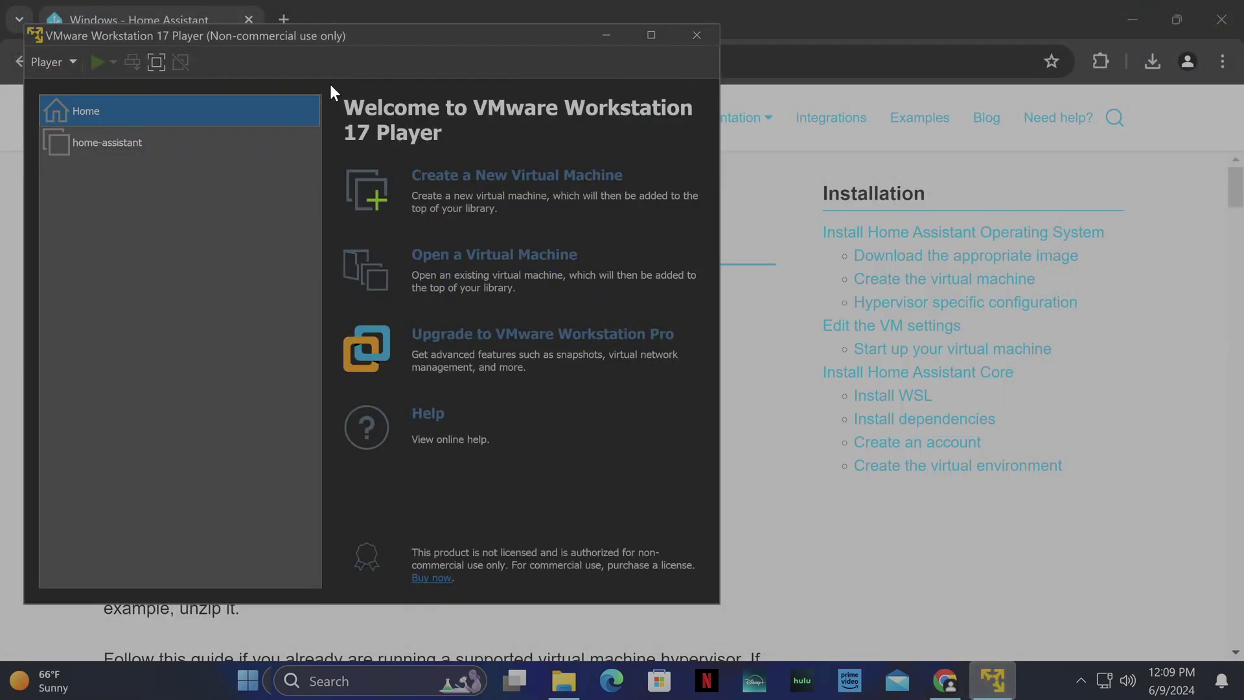
left_click_drag(364, 35, 483, 61)
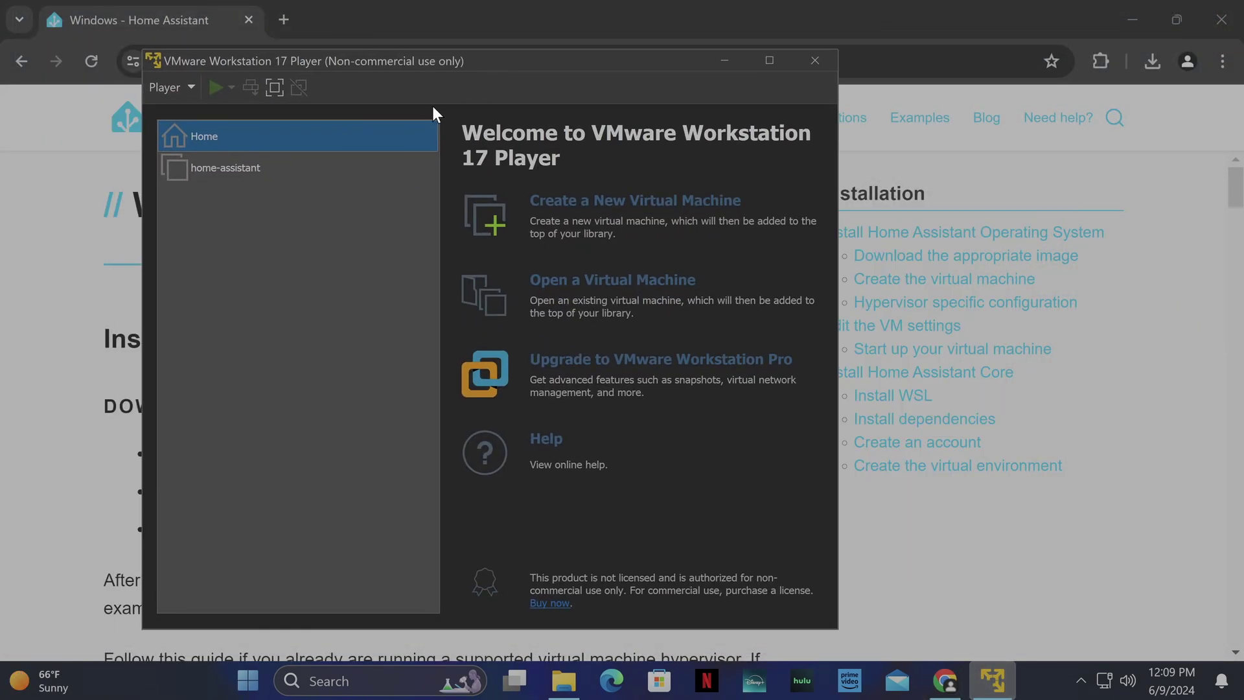
left_click(236, 169)
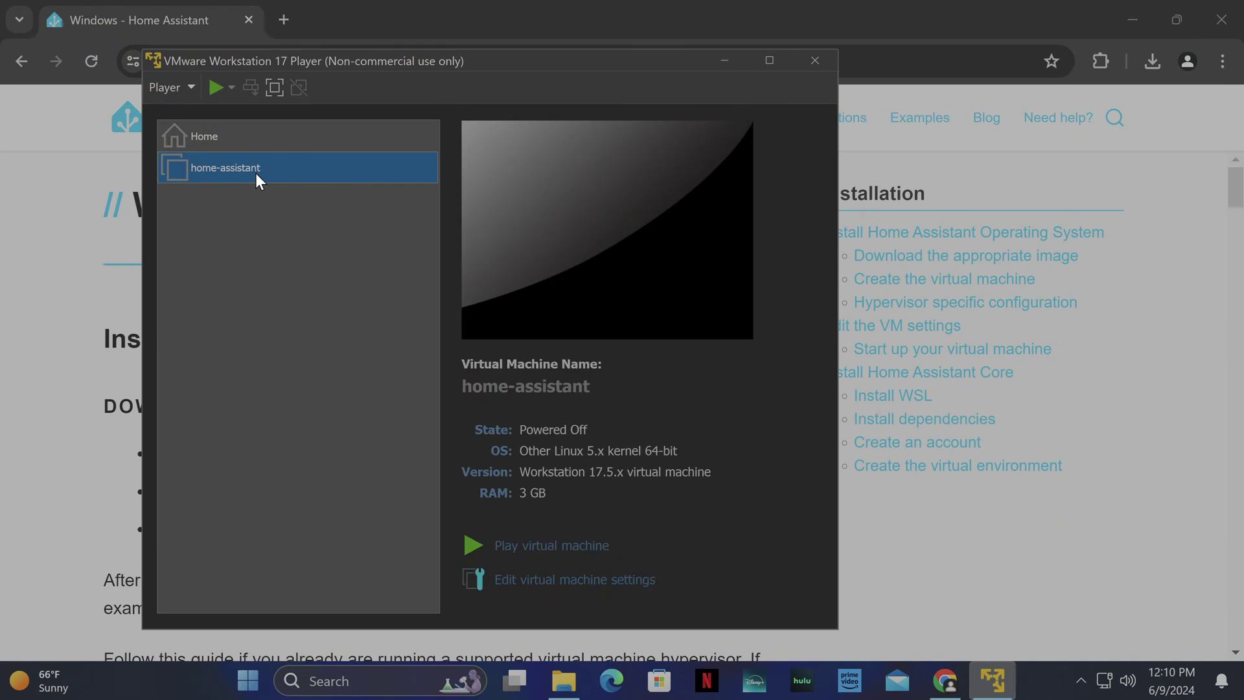
left_click(578, 557)
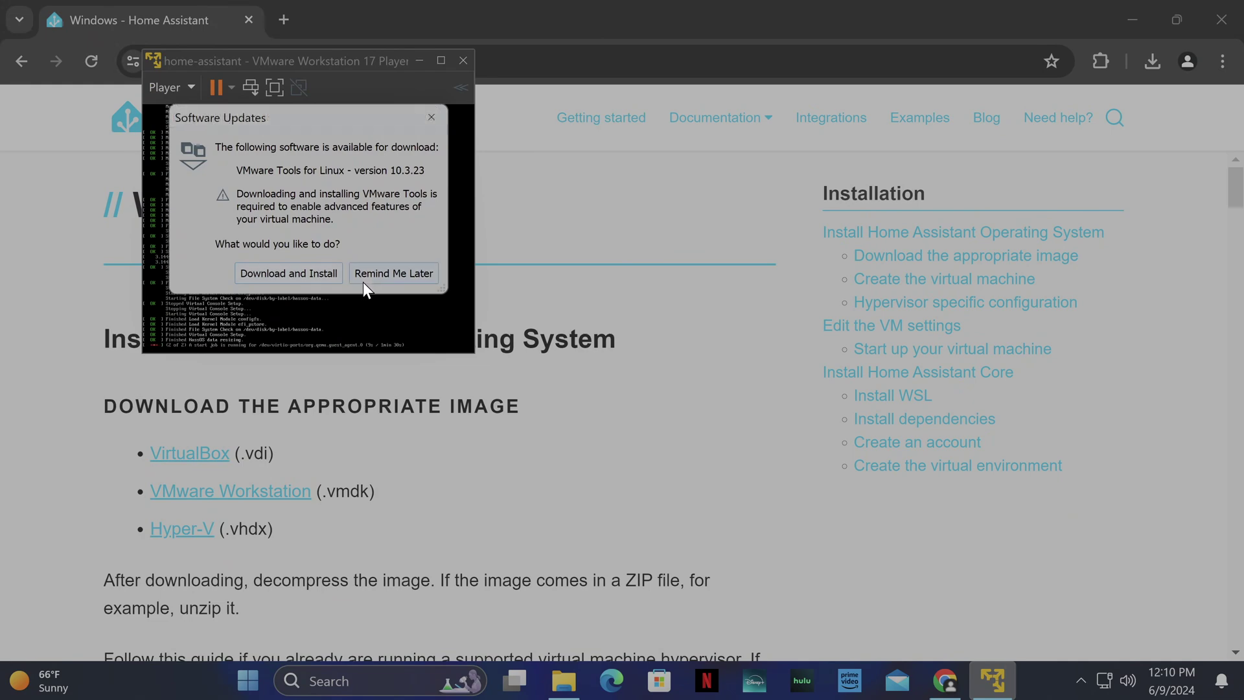
left_click(371, 275)
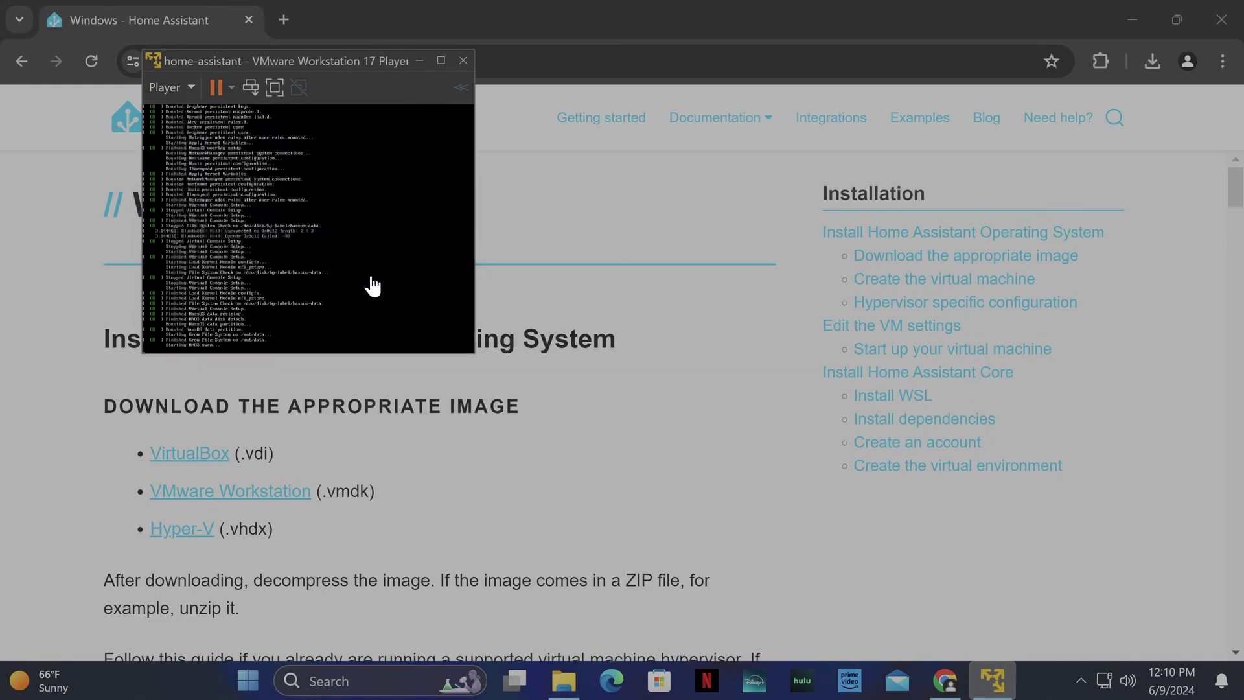
left_click(434, 63)
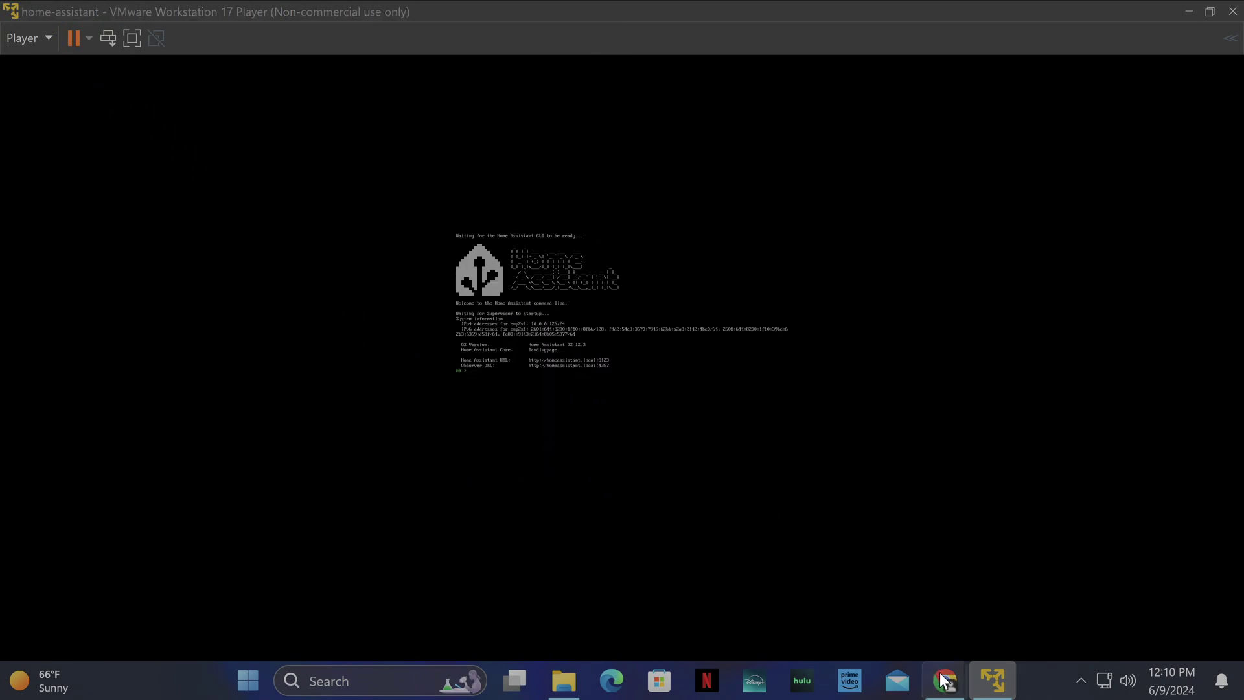
Switch to Chrome and load homeassistant.local:8123 in a new tab
mouse_move(942, 679)
left_click(1006, 616)
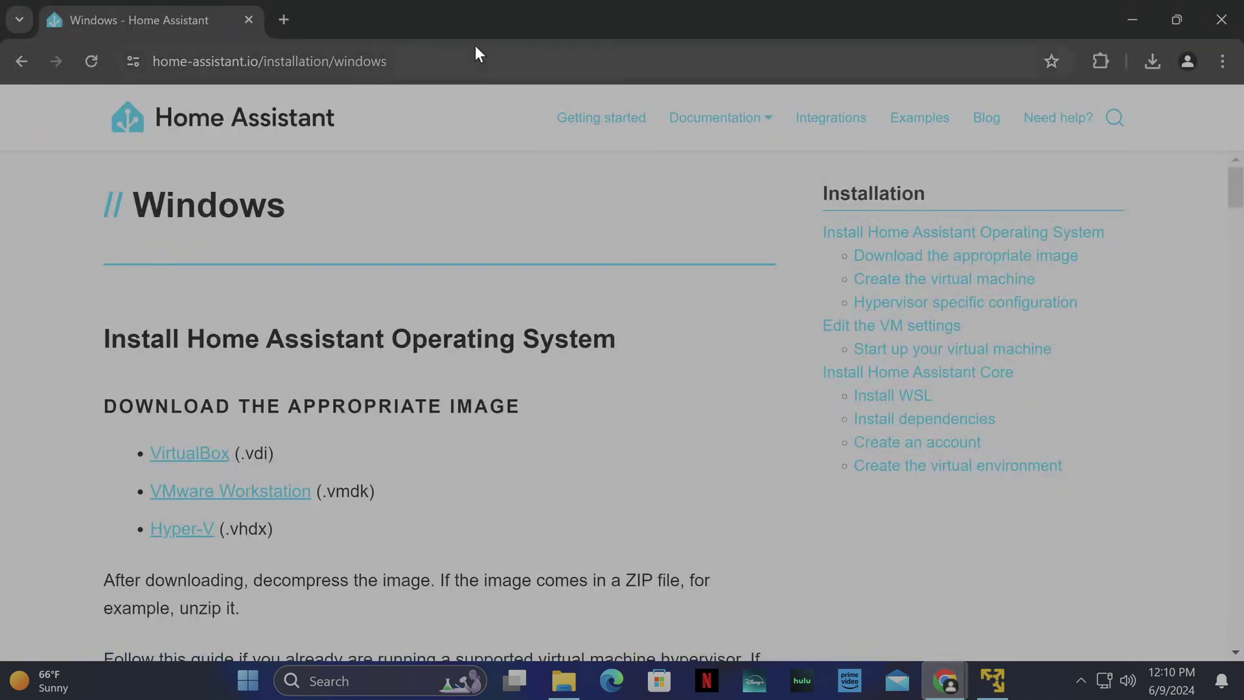
left_click(283, 19)
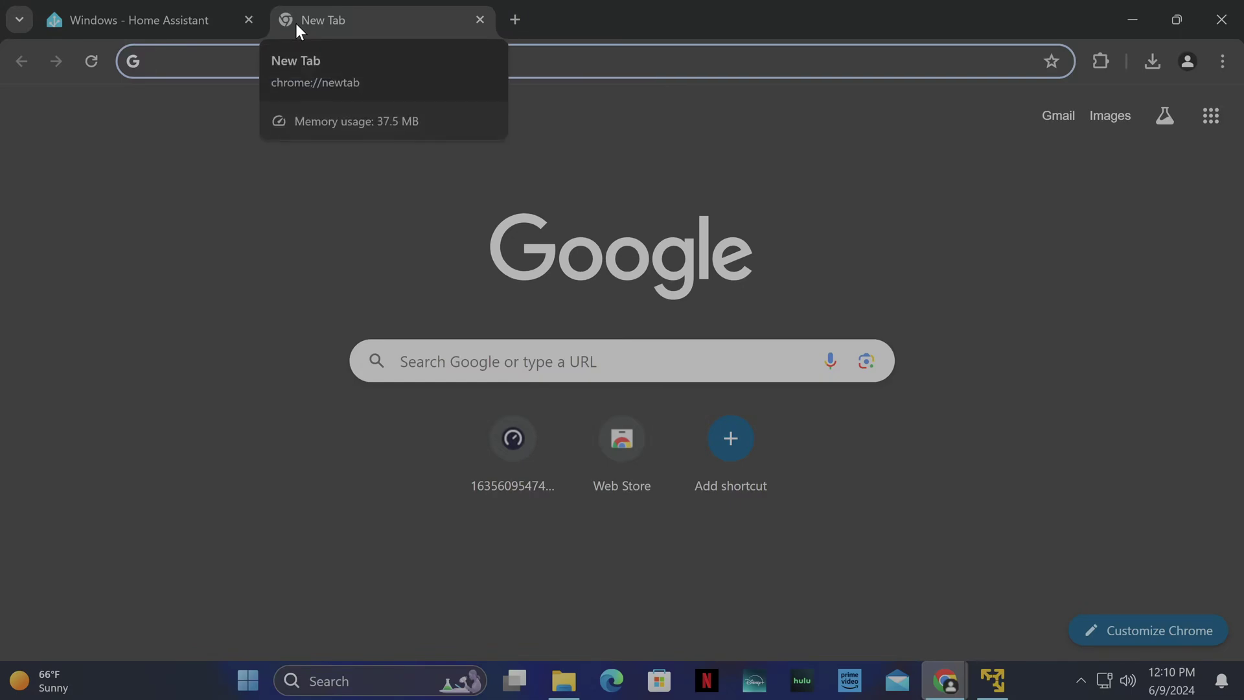
type("hom")
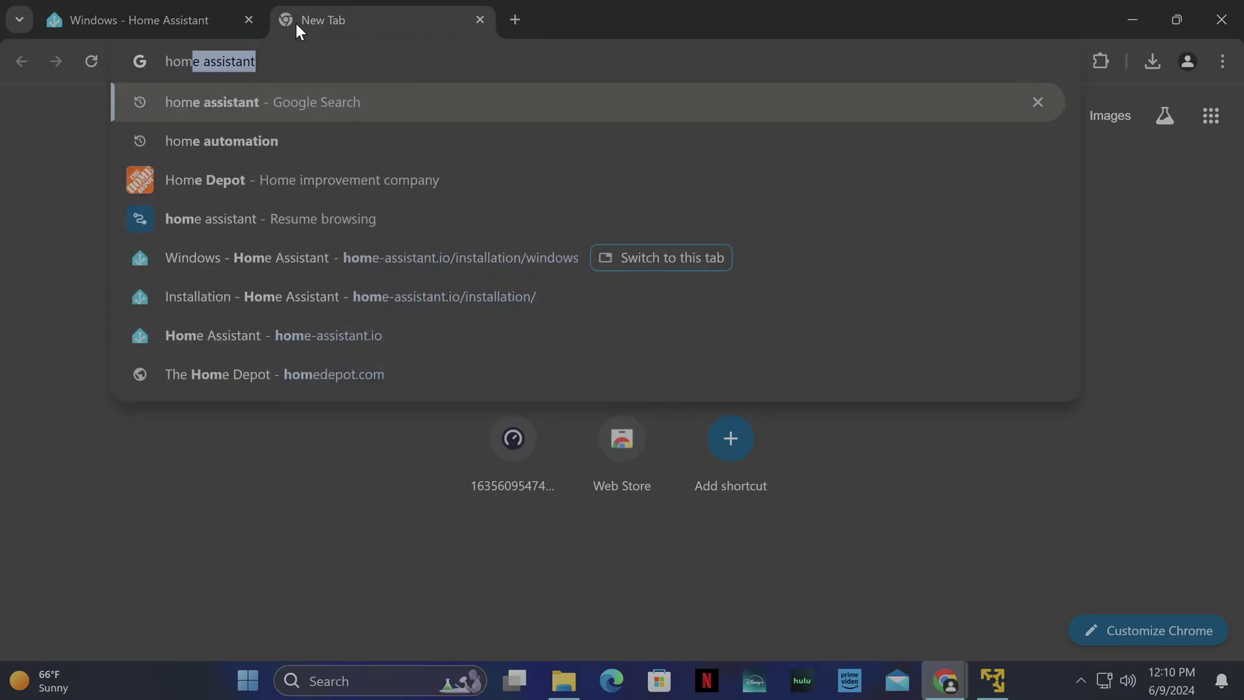
type("eassistant")
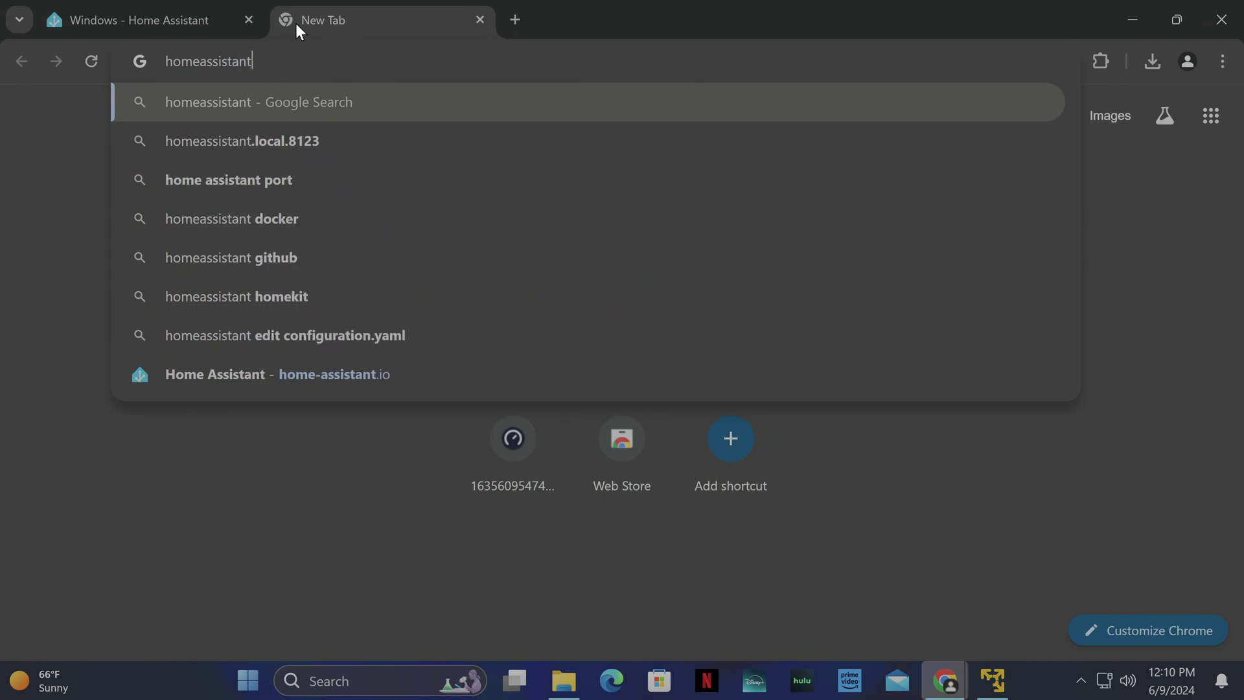
type(".local")
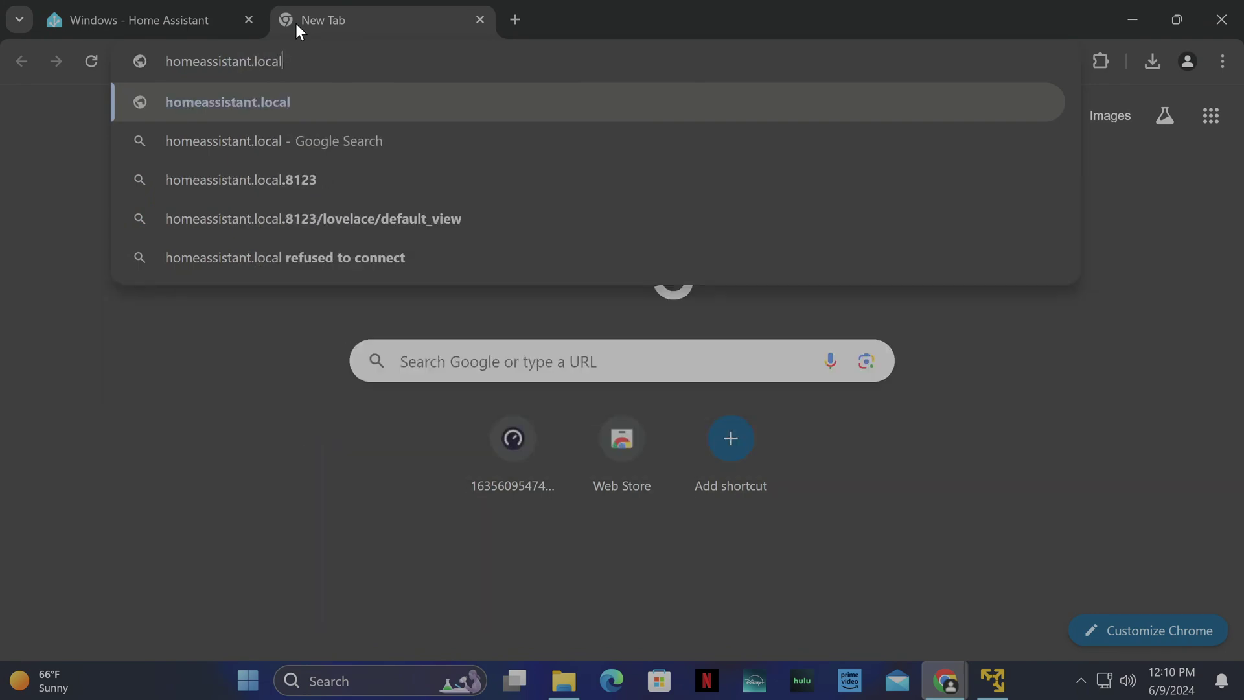
type(":8")
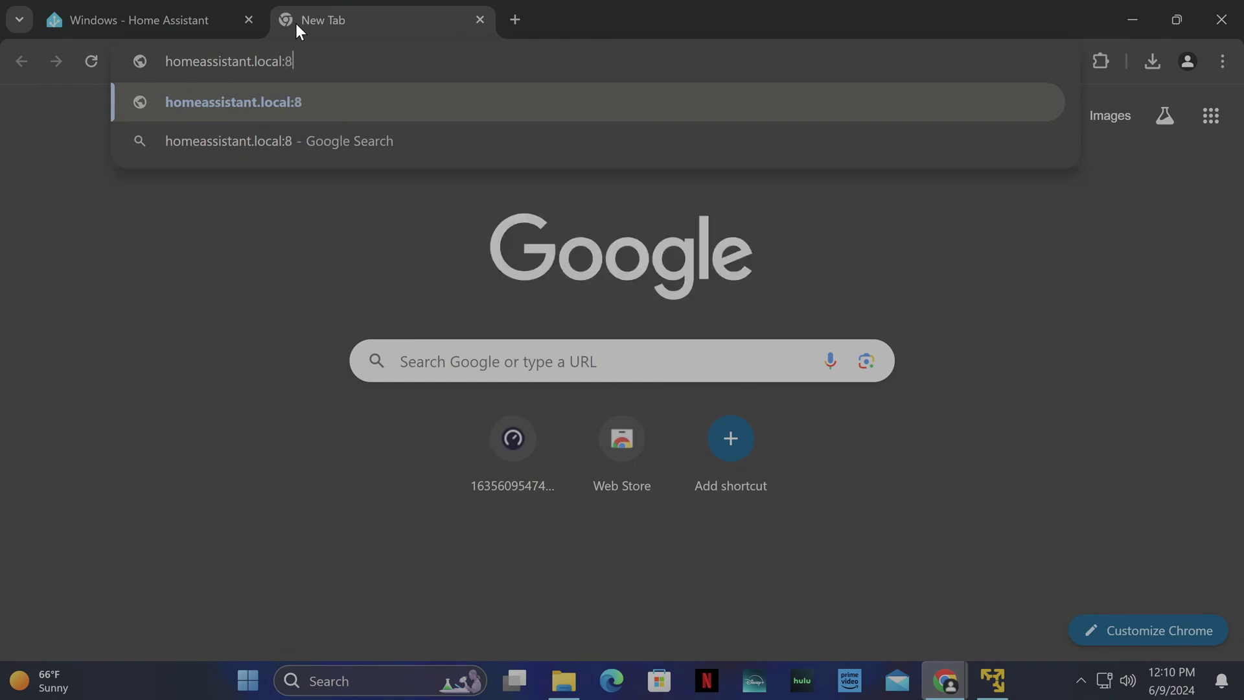
type("123")
key("Return")
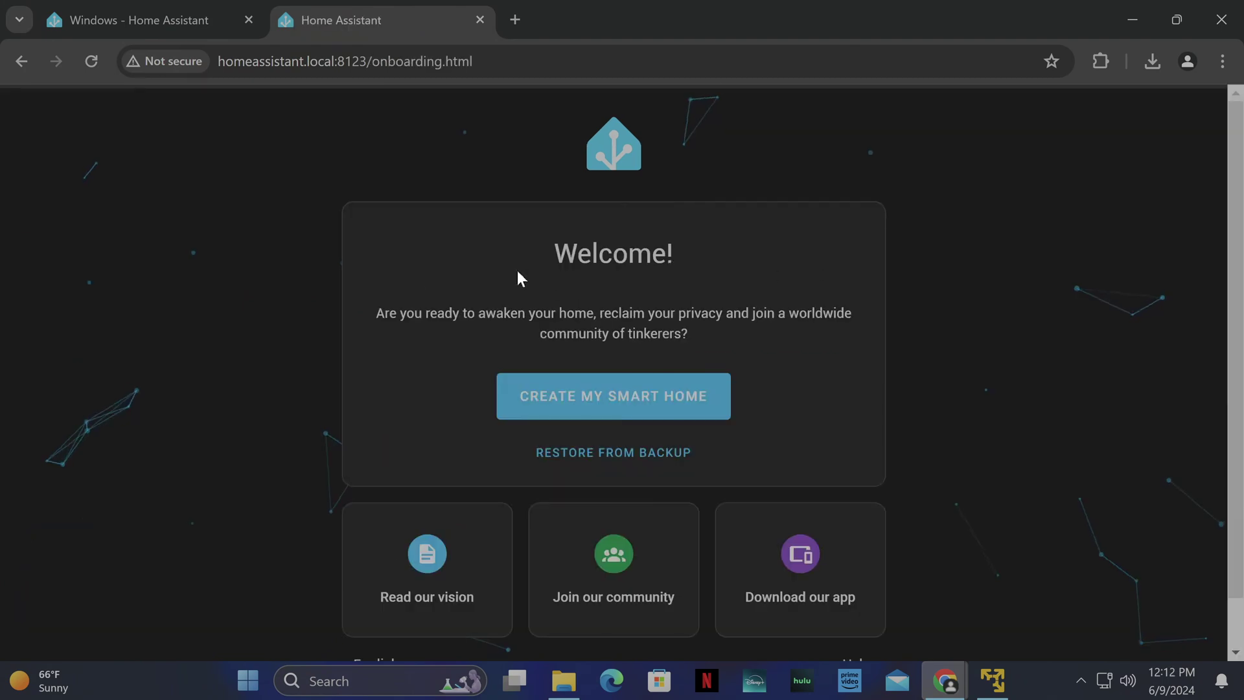
Start creating a new smart home in the onboarding and go through the user account and home location pages
left_click(619, 395)
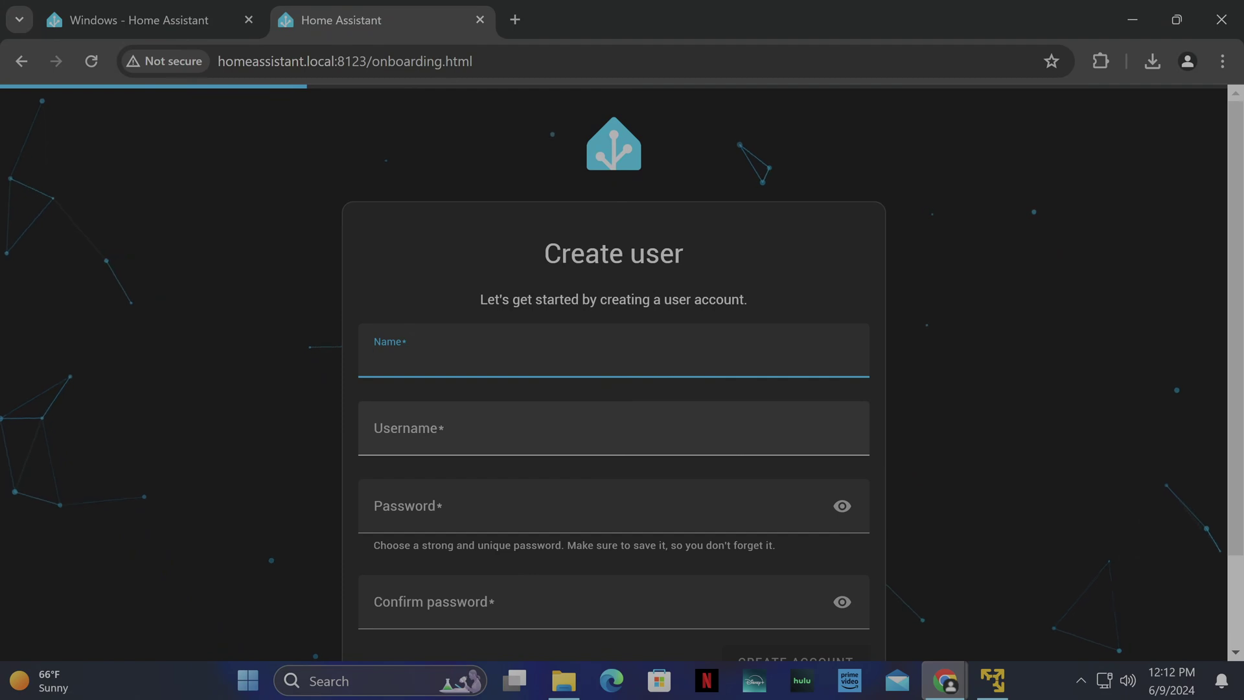
scroll(383, 466, "down", 2)
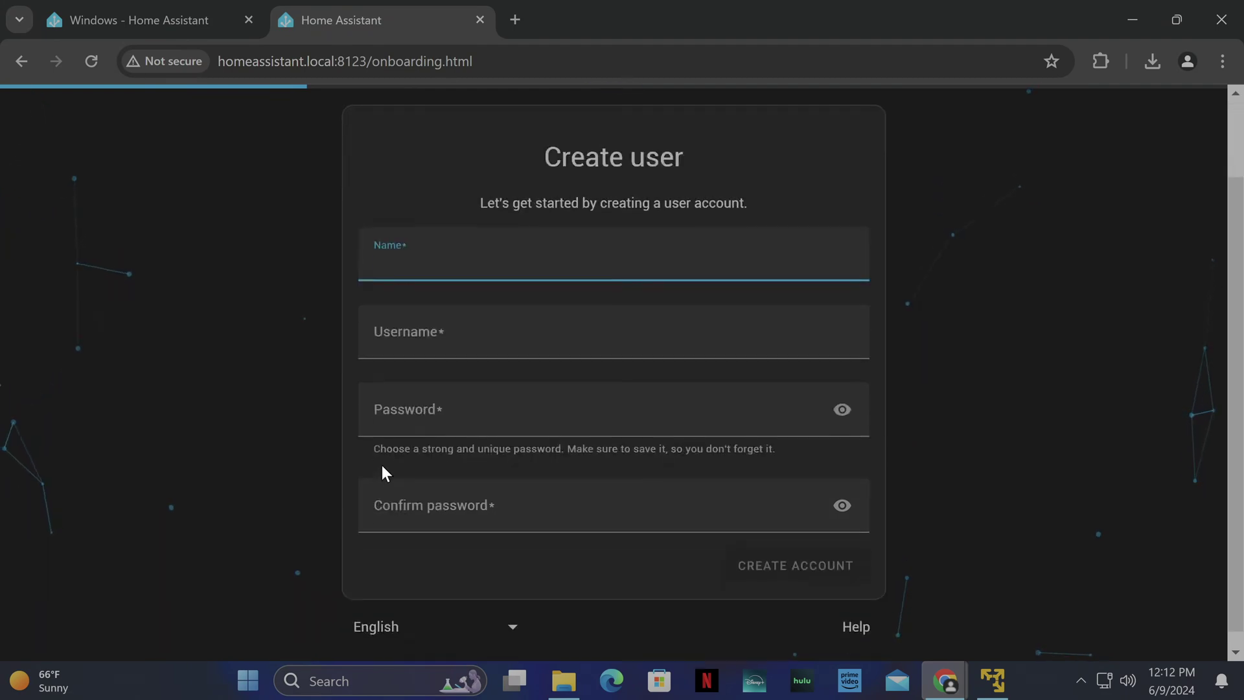
scroll(50, 447, "up", 2)
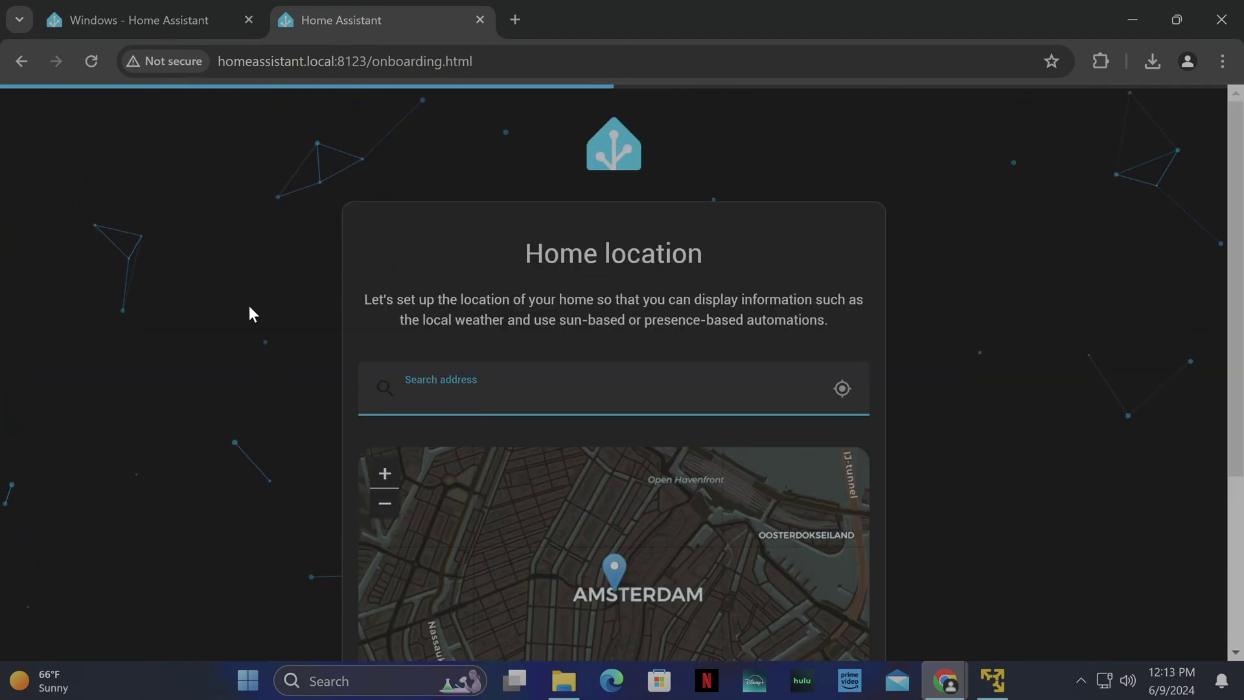
scroll(250, 311, "down", 2)
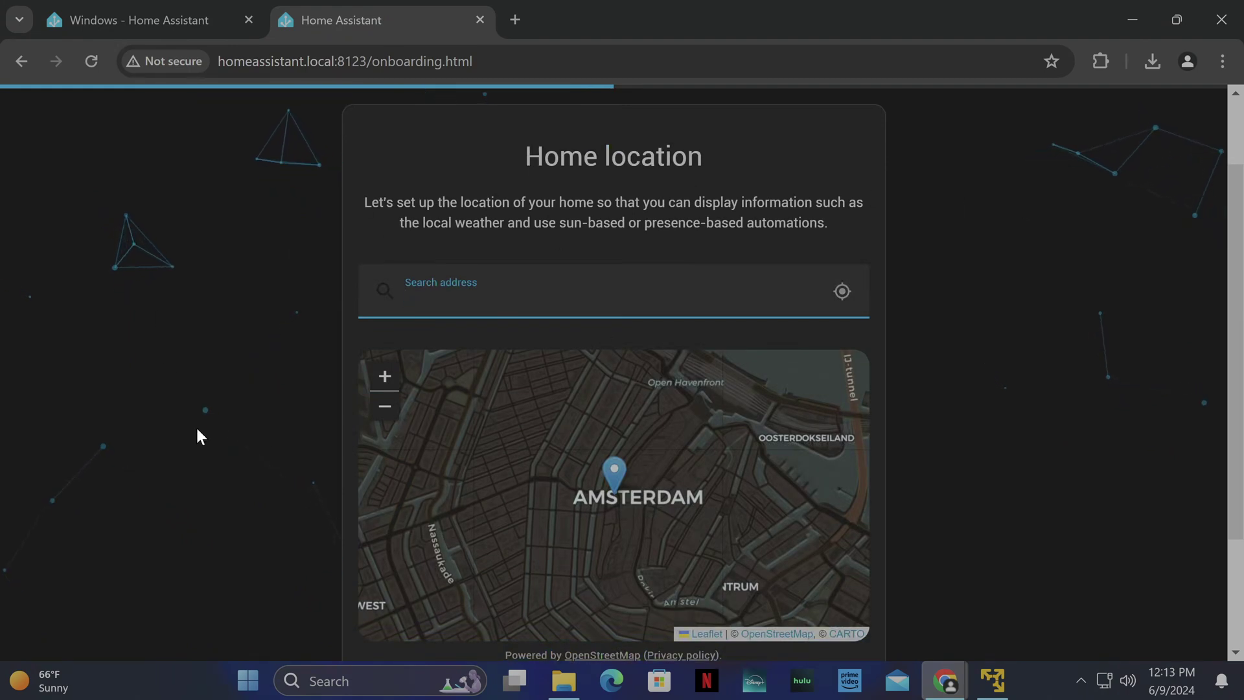
scroll(197, 433, "down", 1)
scroll(197, 436, "up", 2)
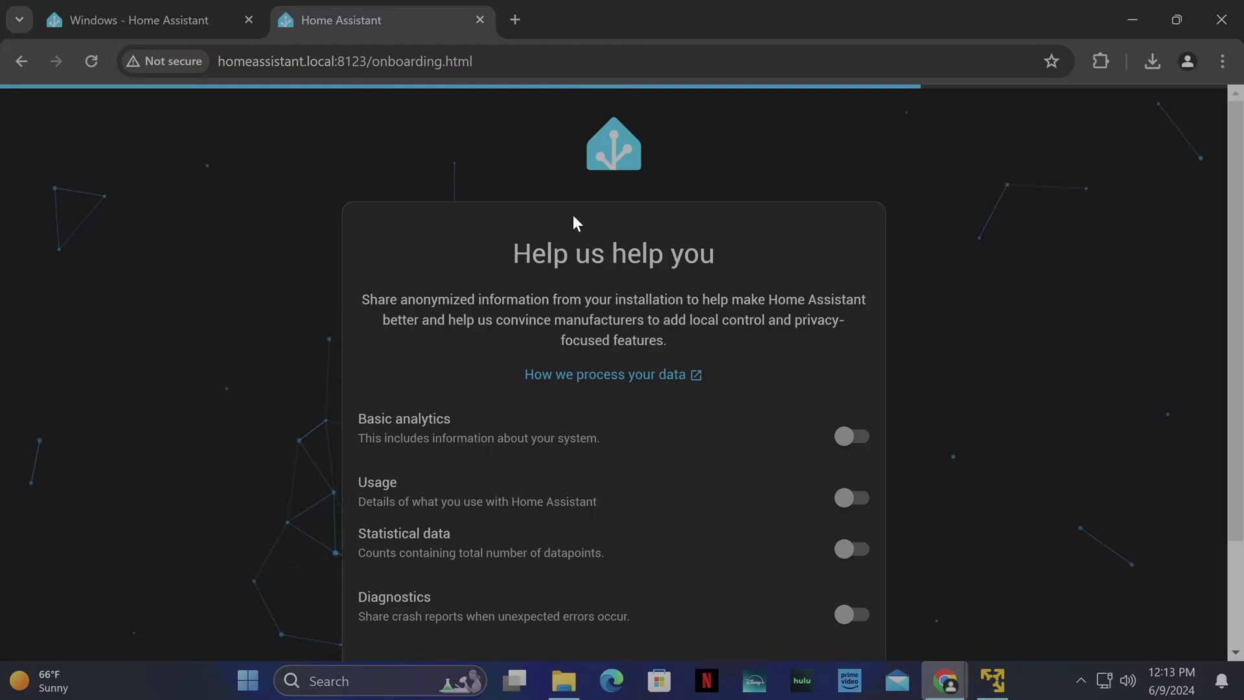
Continue with all analytics sharing options off and finish the onboarding from the compatible devices page
scroll(415, 479, "down", 2)
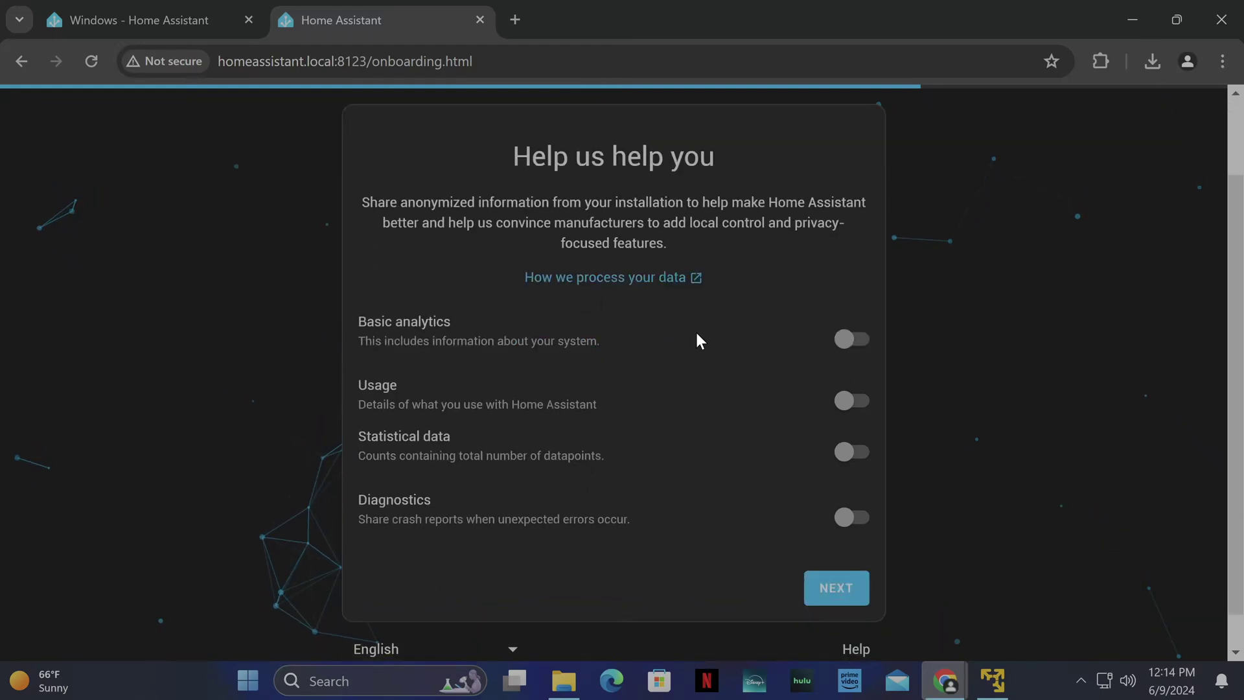
left_click(835, 587)
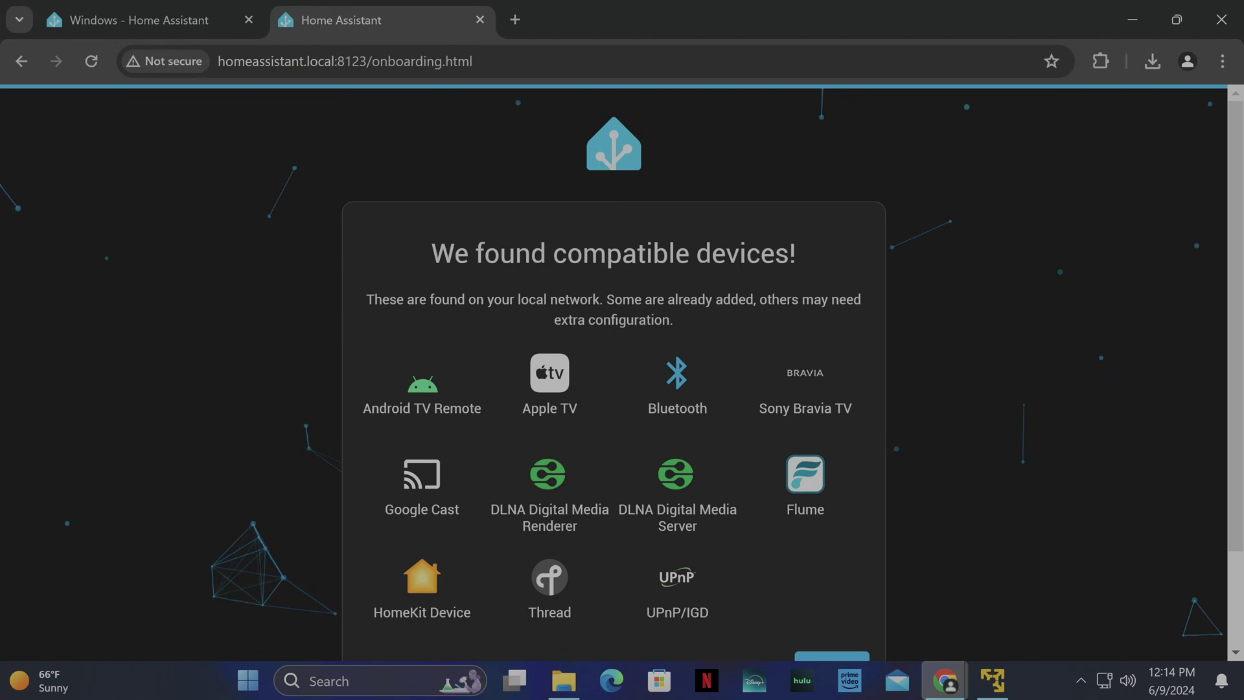
scroll(936, 421, "down", 2)
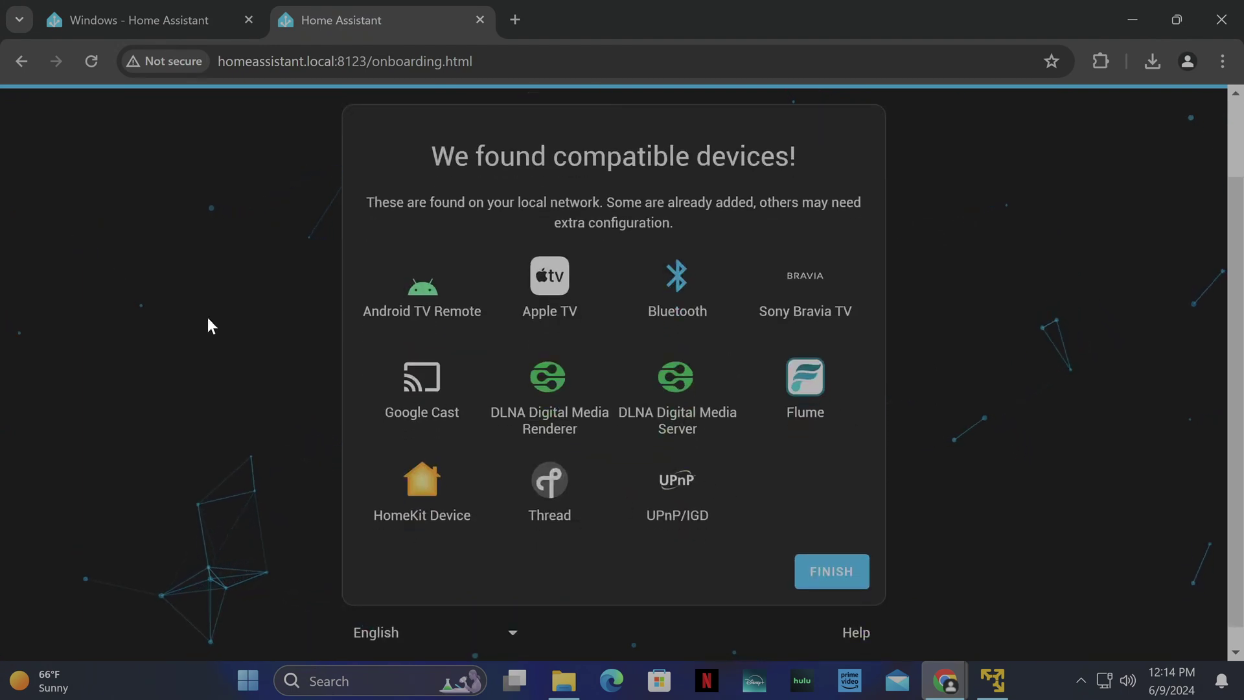
left_click(811, 561)
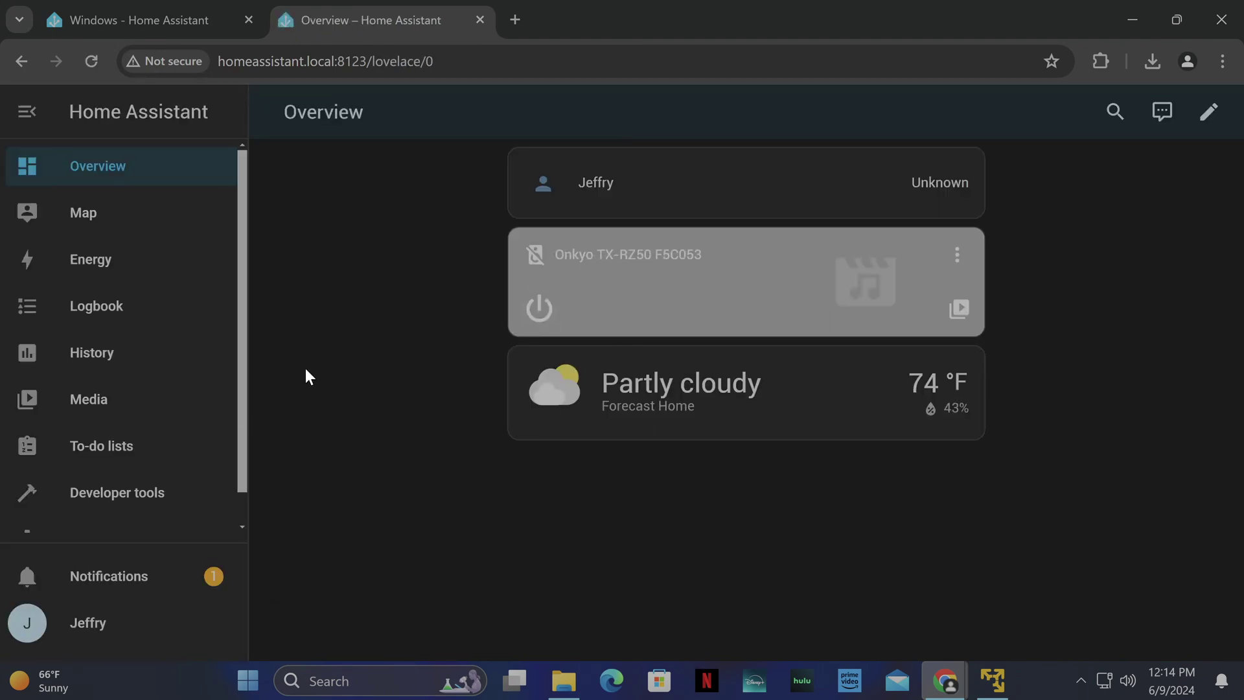
Return to the home-assistant.io site, open its Integrations catalogue and browse the featured integrations
key("ctrl+shift+Tab")
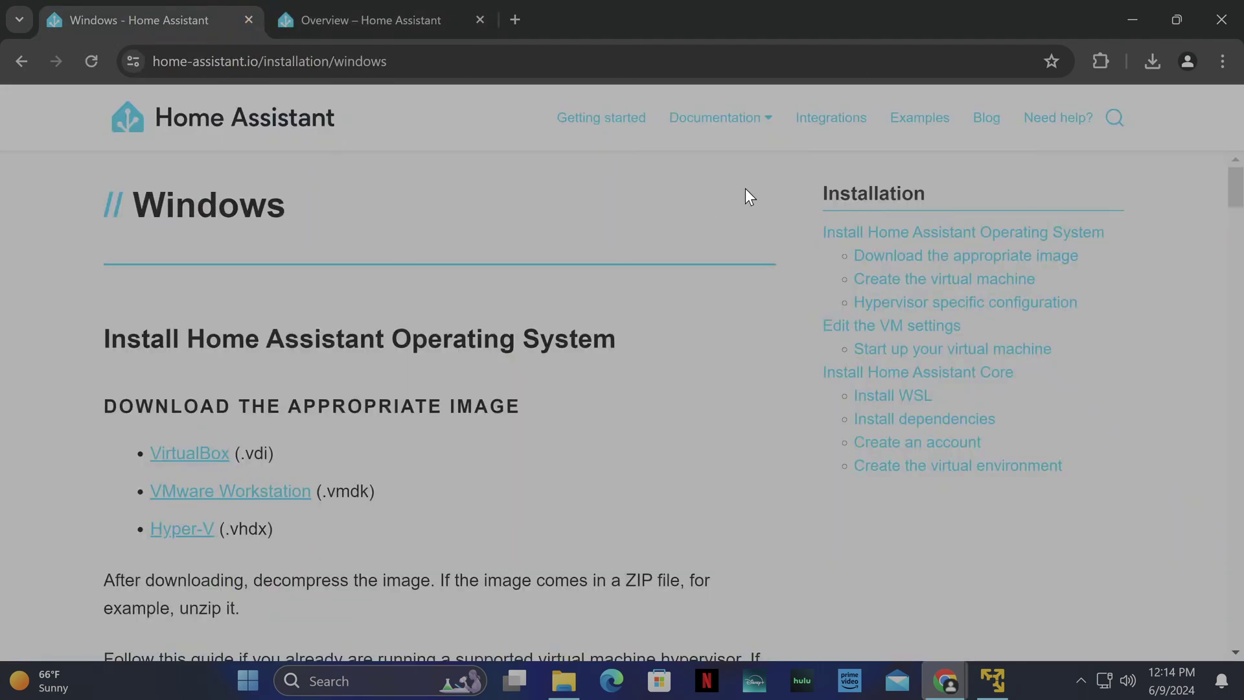
left_click(830, 120)
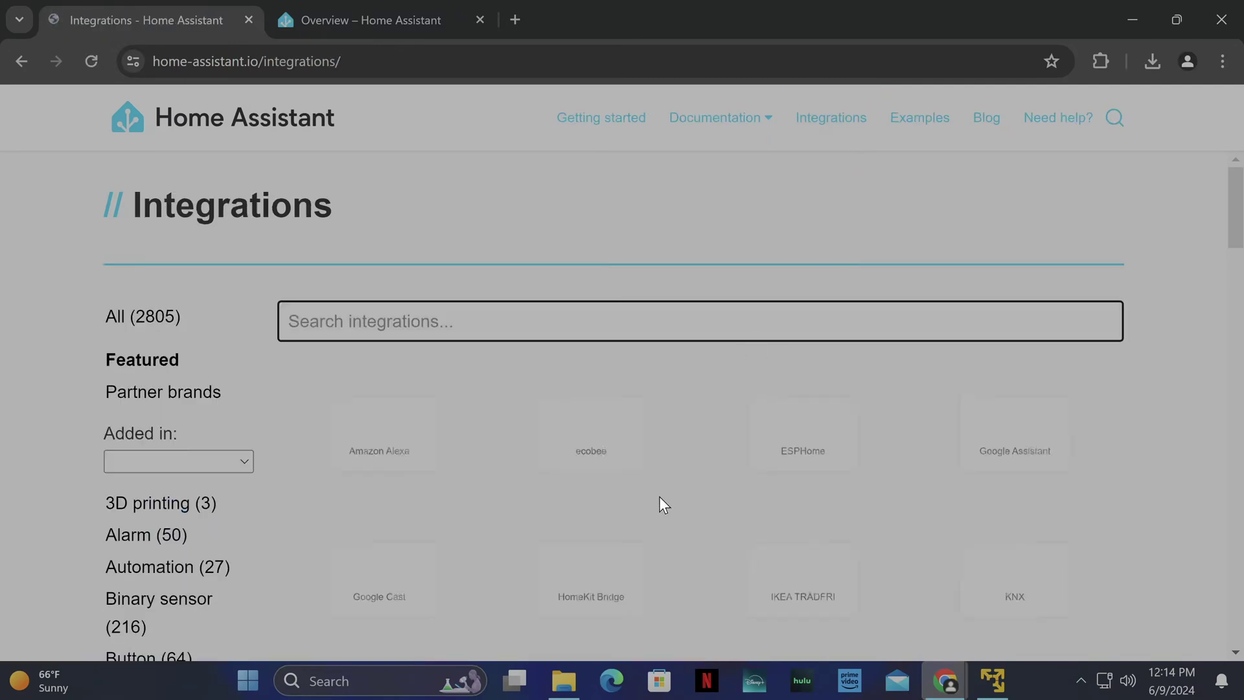
scroll(659, 499, "down", 1)
scroll(661, 506, "down", 1)
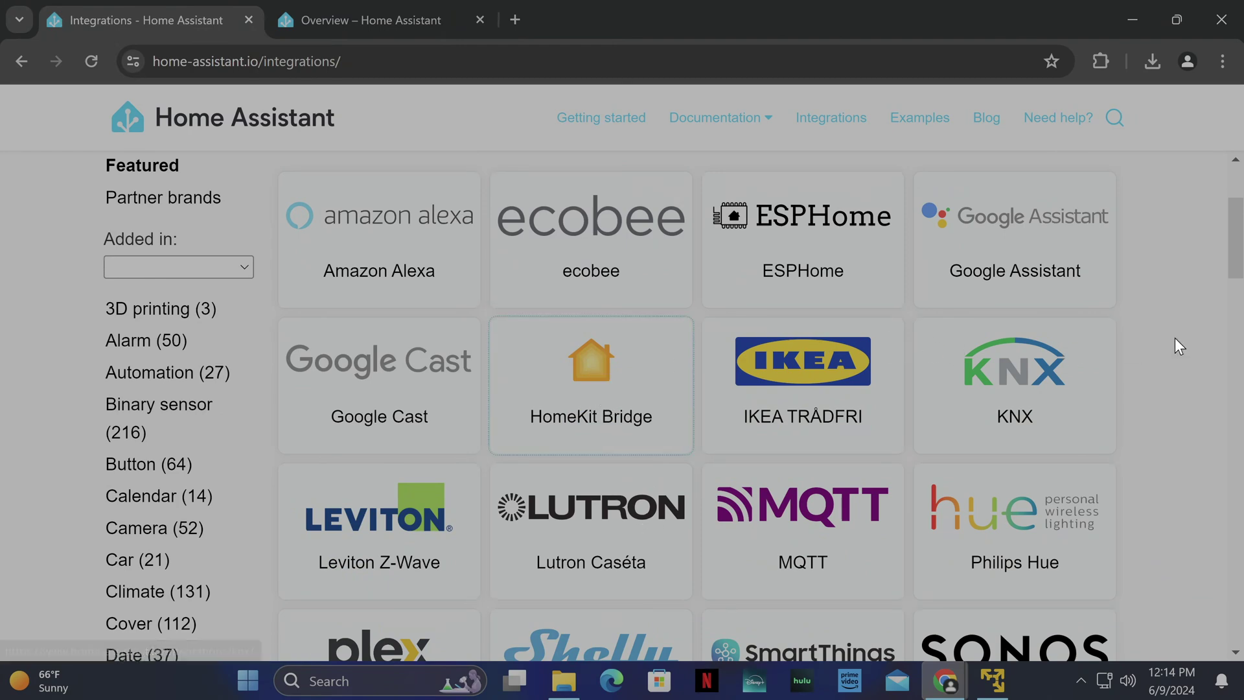
scroll(1172, 340, "down", 1)
scroll(1173, 340, "down", 4)
scroll(1173, 340, "up", 6)
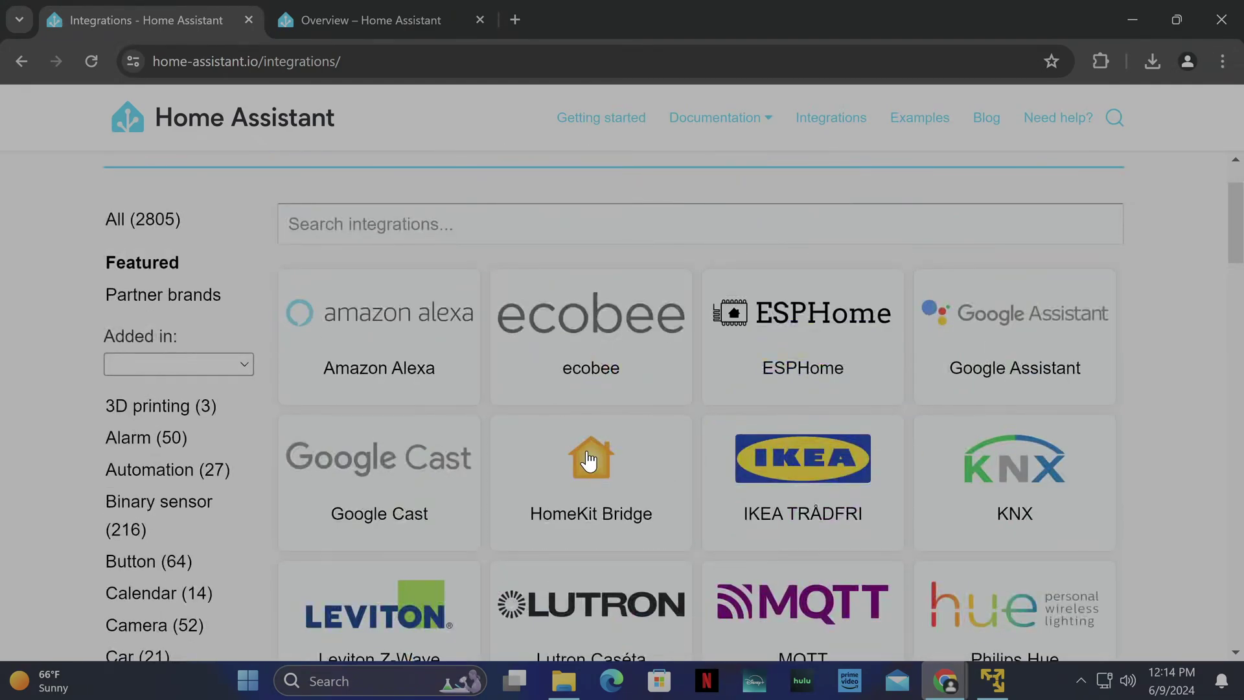
Open the HomeKit Bridge integration's page and confirm adding it to the local Home Assistant instance
left_click(587, 452)
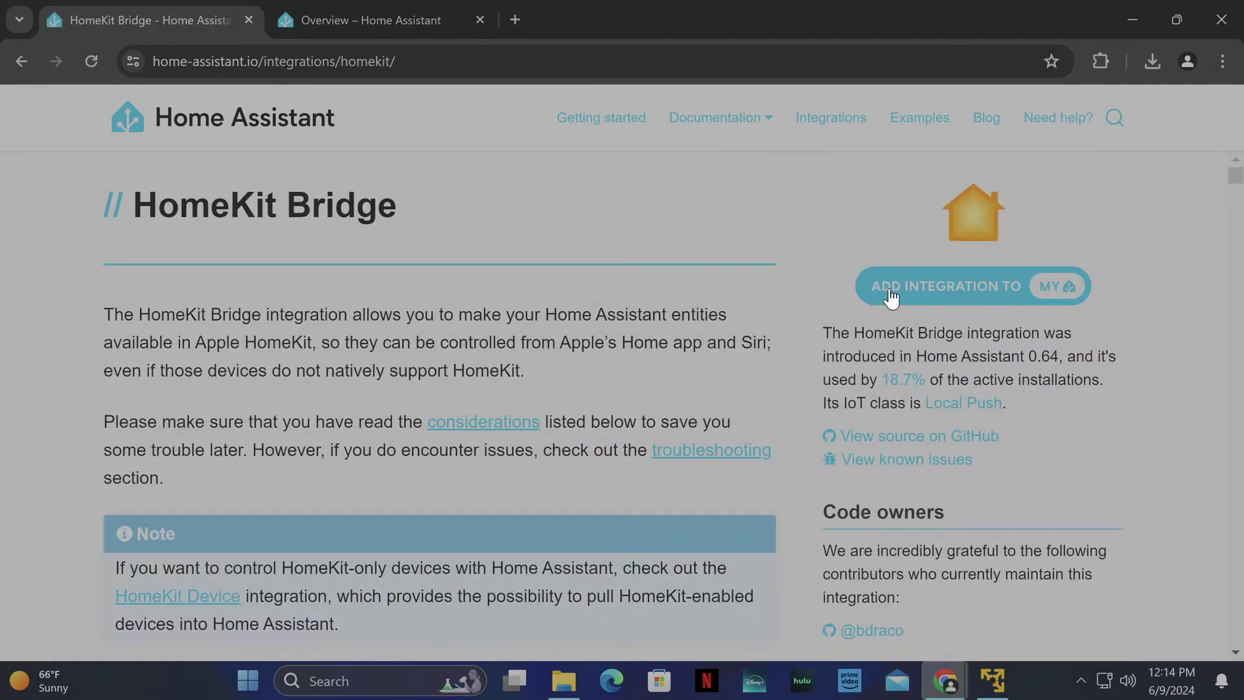
left_click(972, 285)
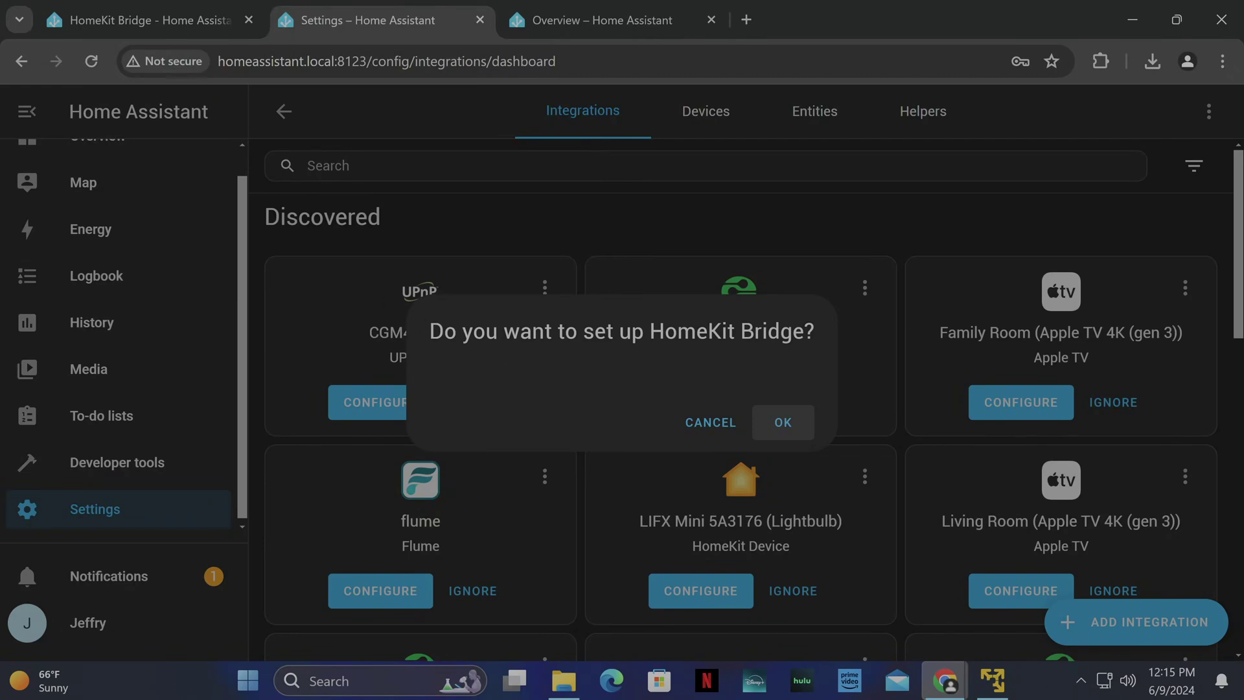
left_click(778, 432)
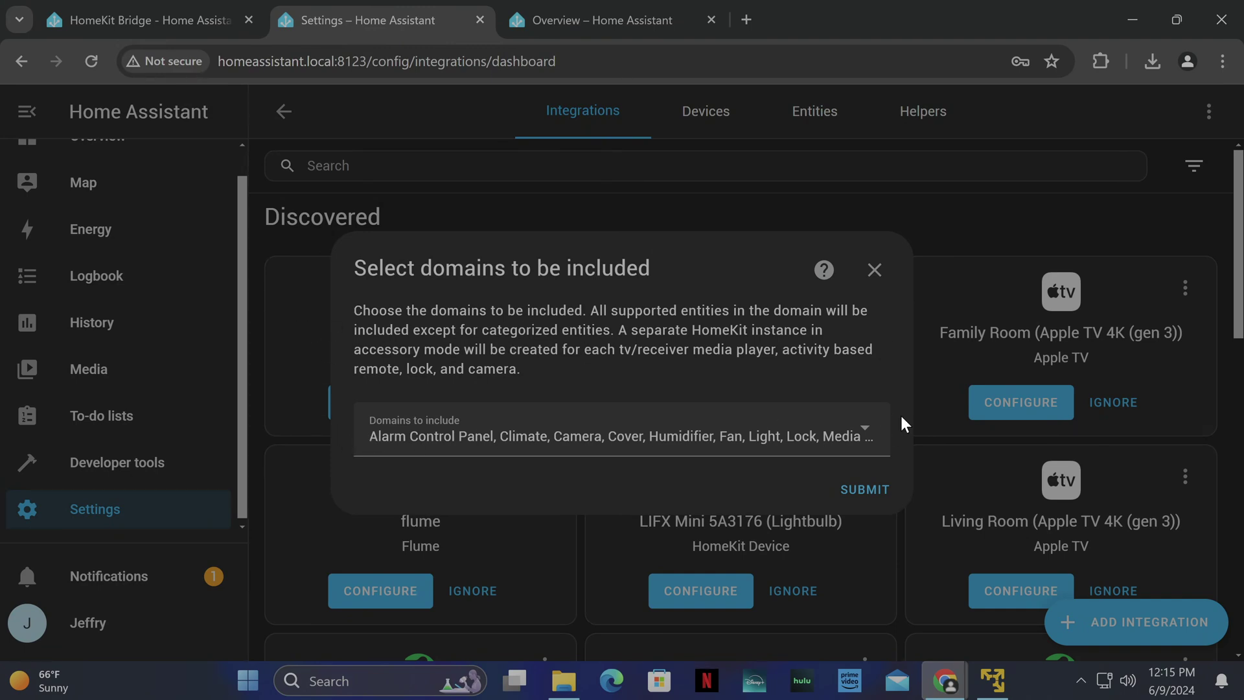
Review the domains to include, keep the preselected ones and submit the HomeKit Bridge setup through the pairing page
left_click(868, 430)
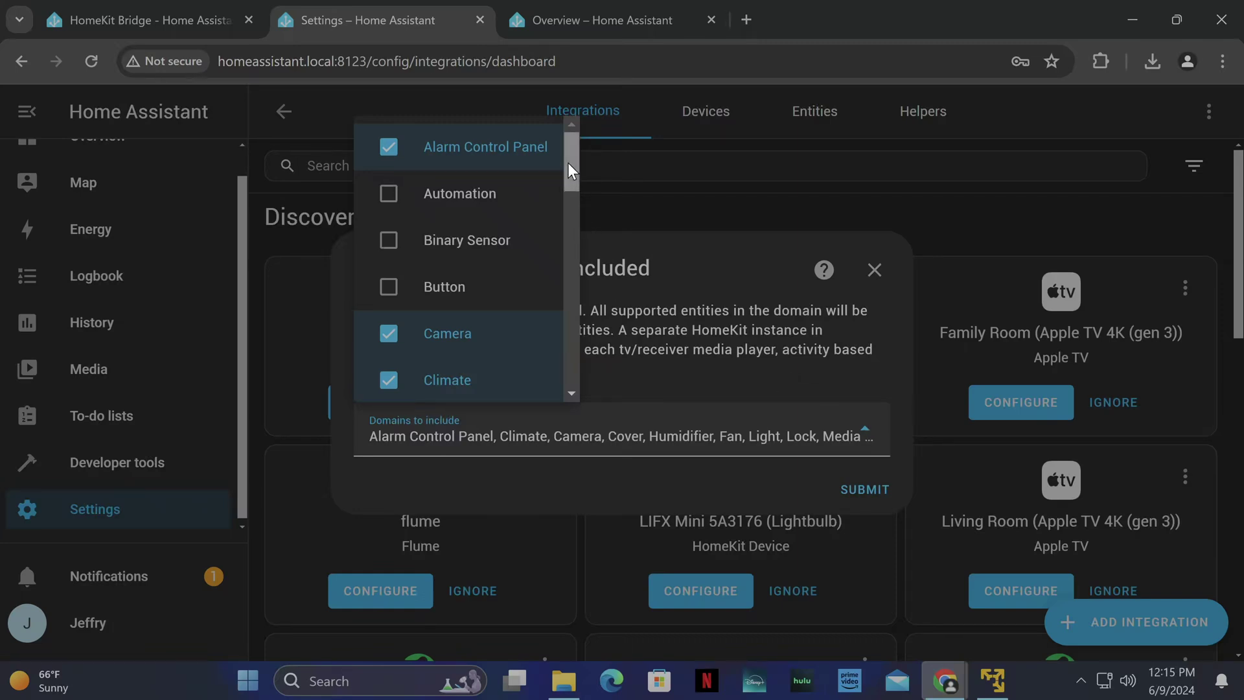
left_click_drag(567, 162, 573, 219)
left_click_drag(573, 219, 567, 361)
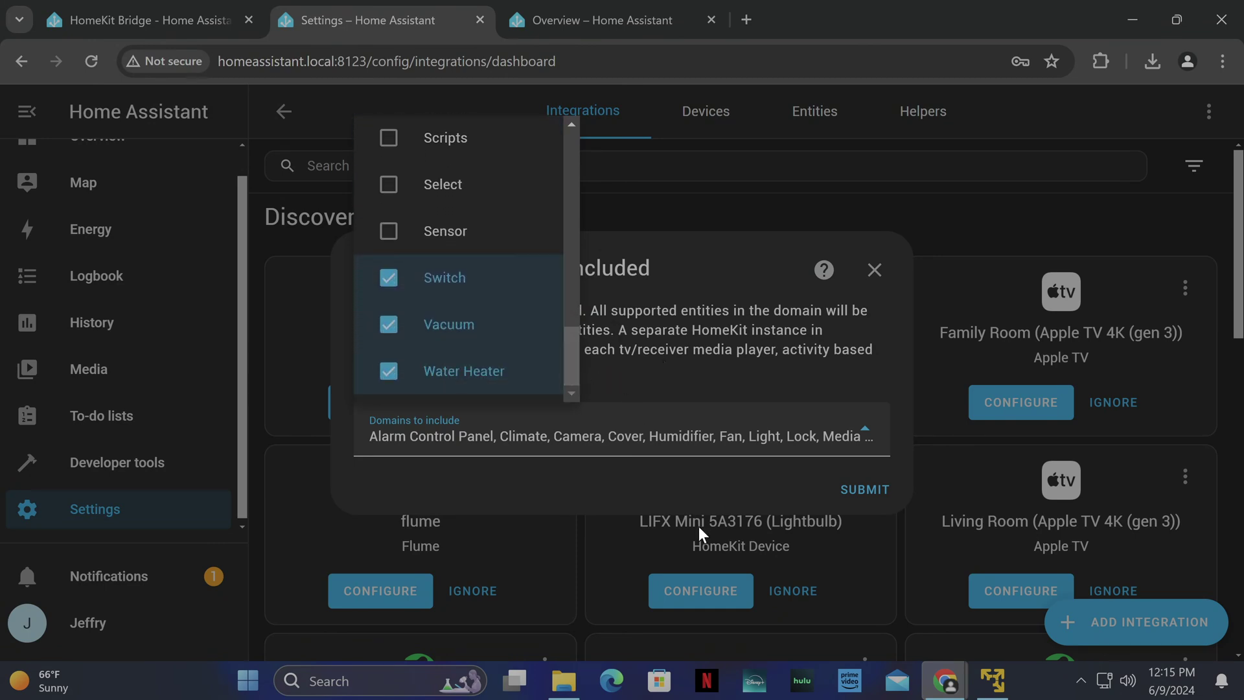
left_click(864, 489)
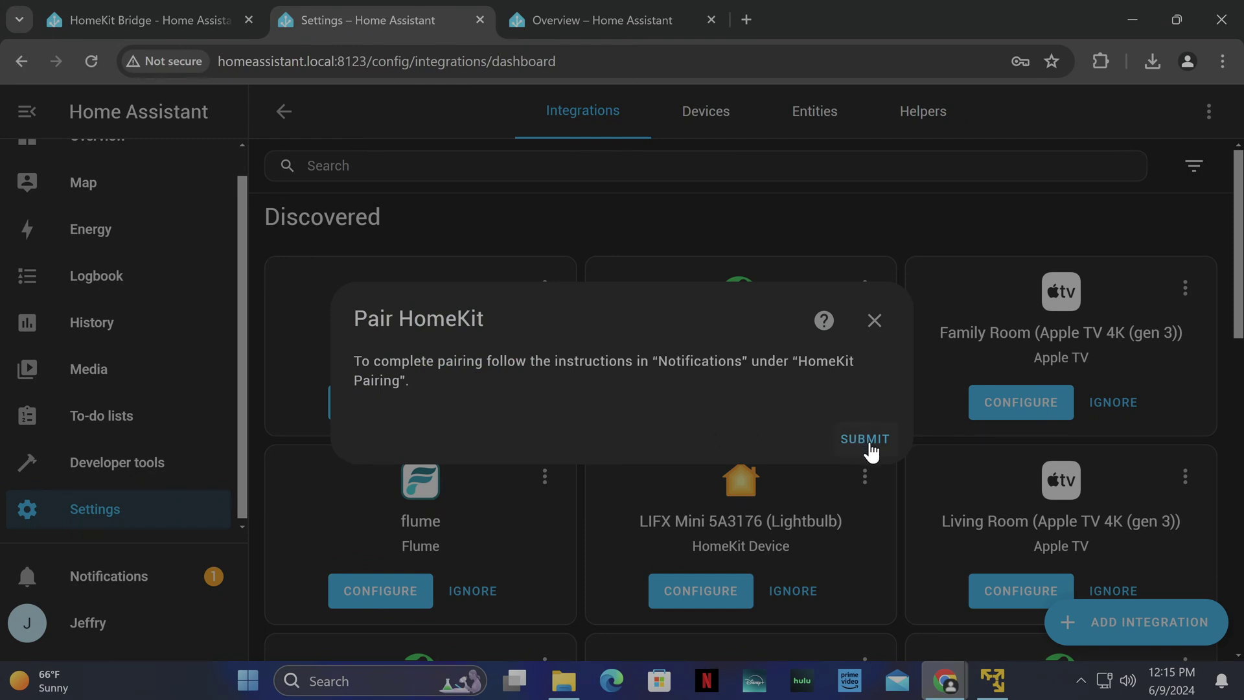
left_click(868, 441)
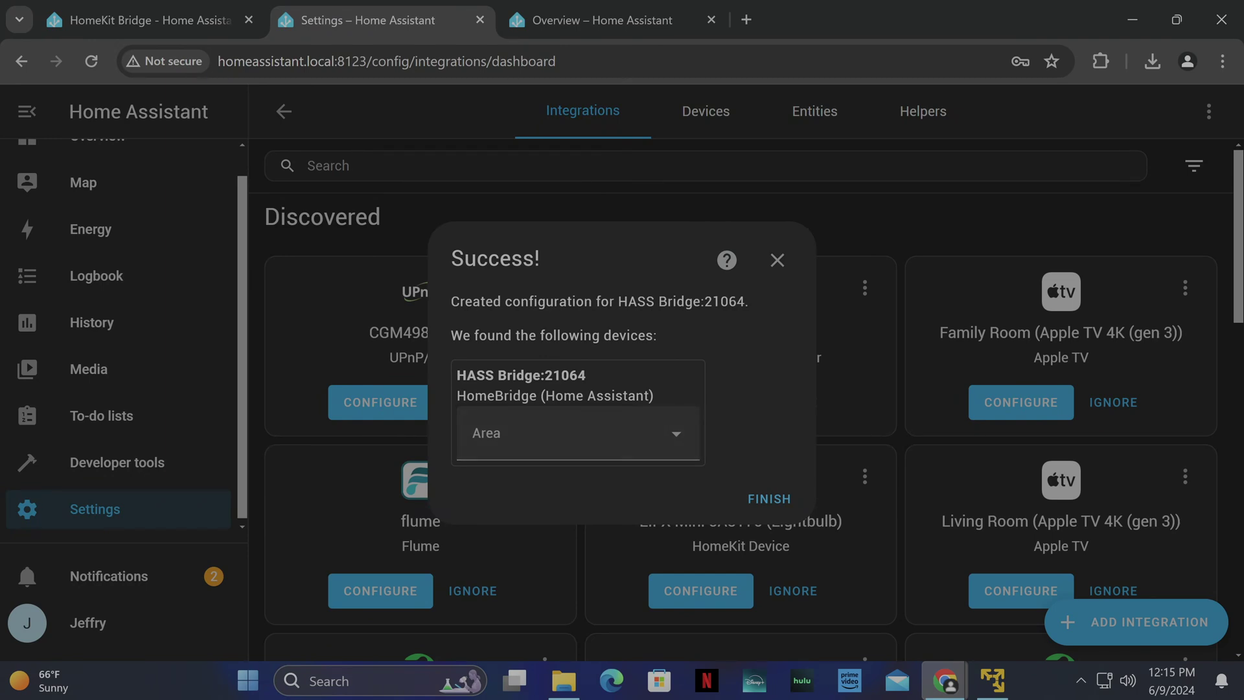
Assign the new HASS Bridge device to the Living Room area, finish the setup and open the notifications for pairing
key("Tab")
left_click(677, 445)
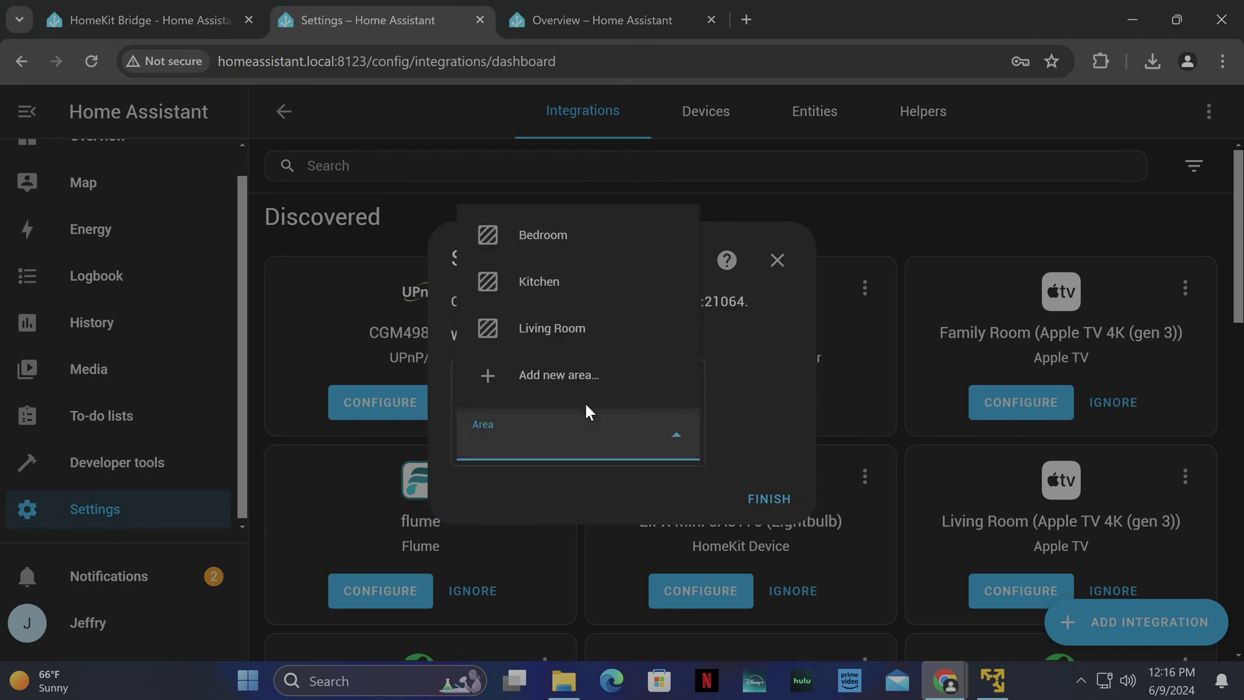
left_click(543, 317)
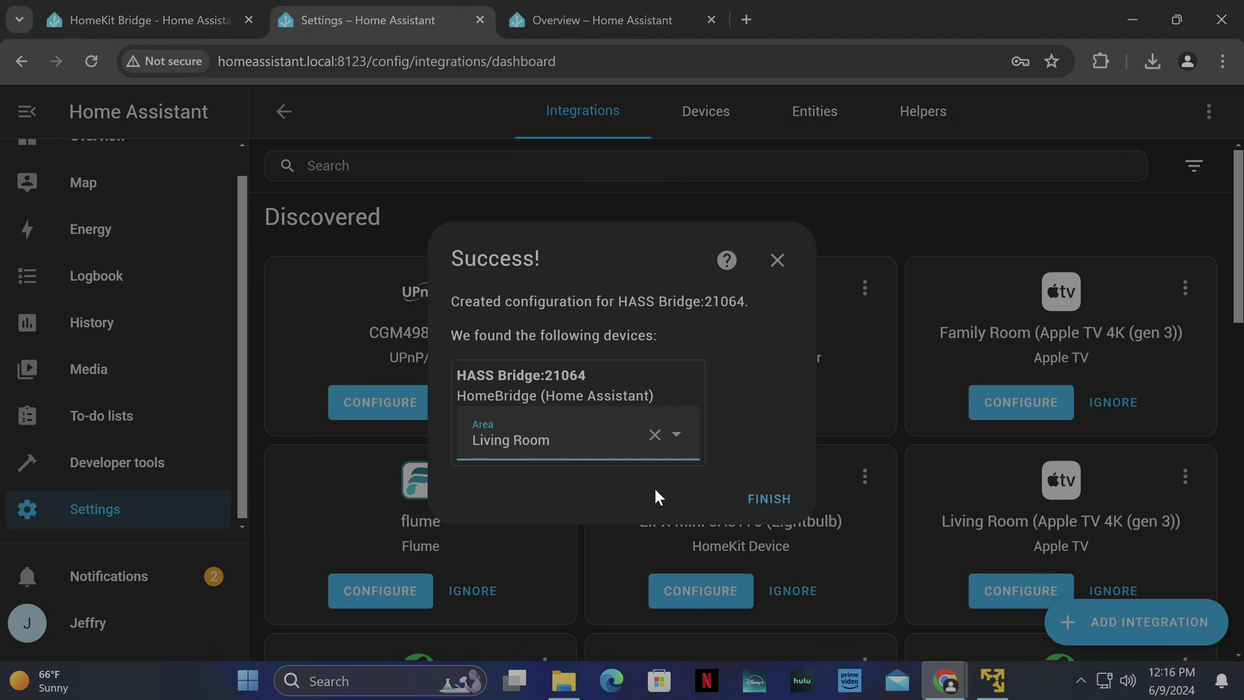
left_click(750, 511)
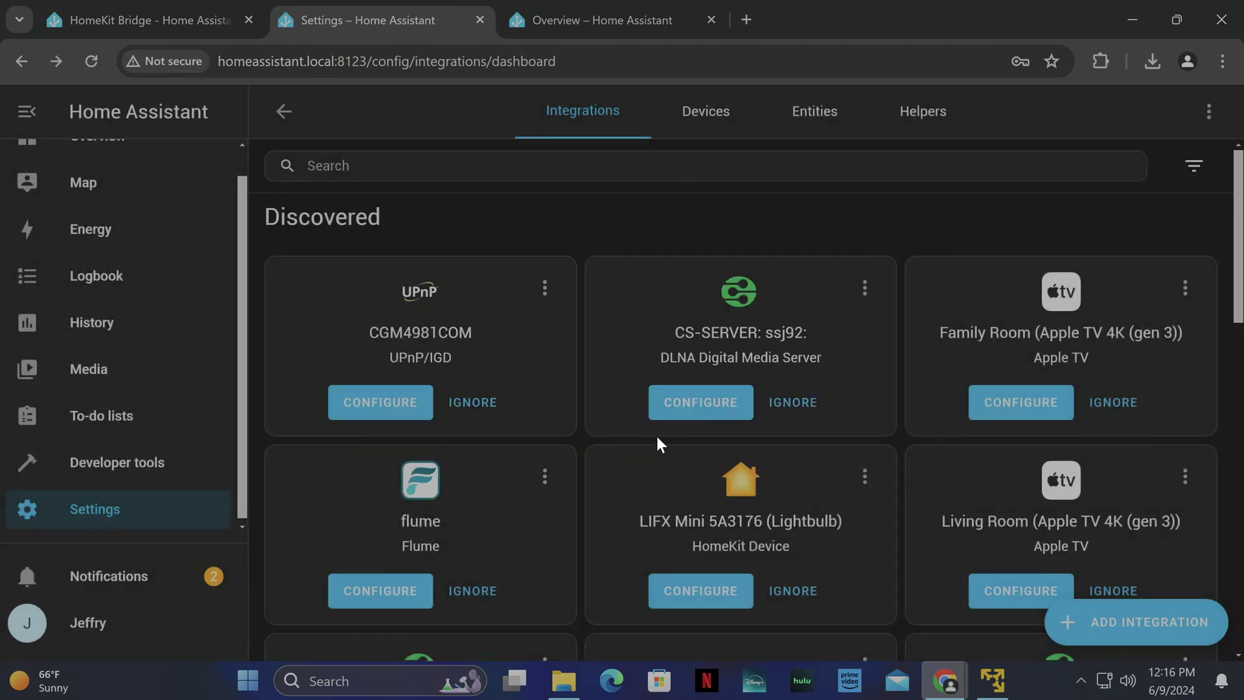
left_click(118, 580)
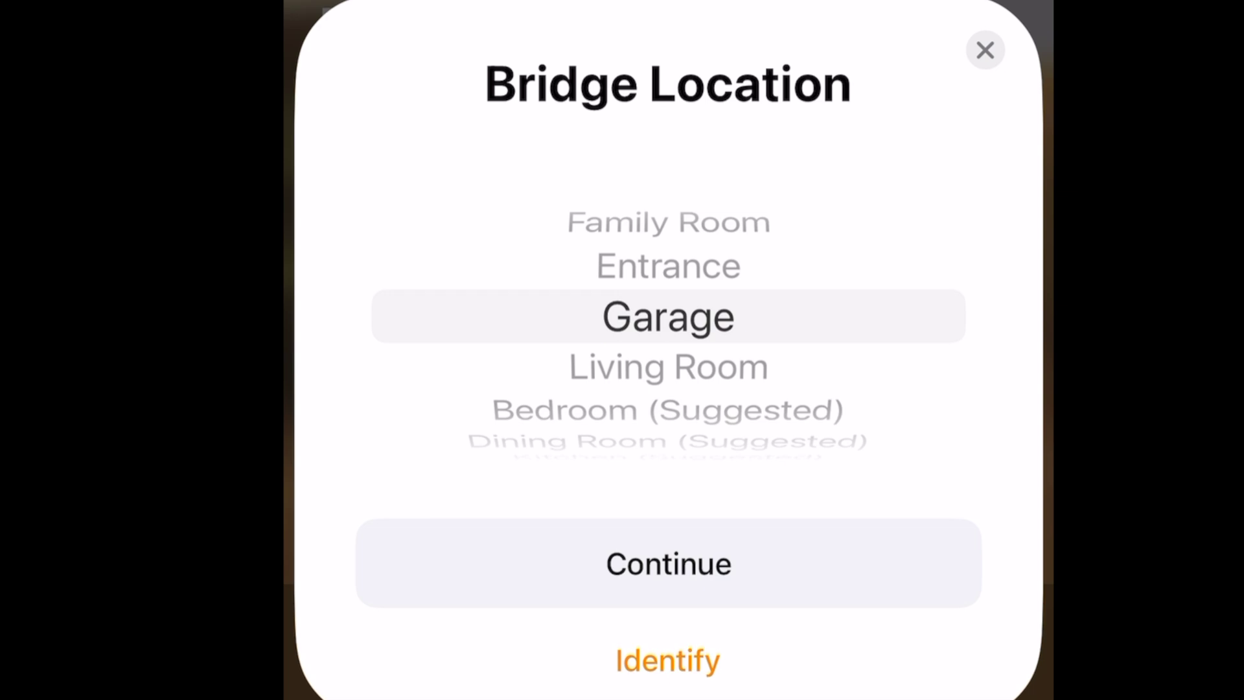
In the phone's Home pairing flow, set the bridge location to Living Room and clear the suggested bridge name
scroll(668, 317, "down", 1)
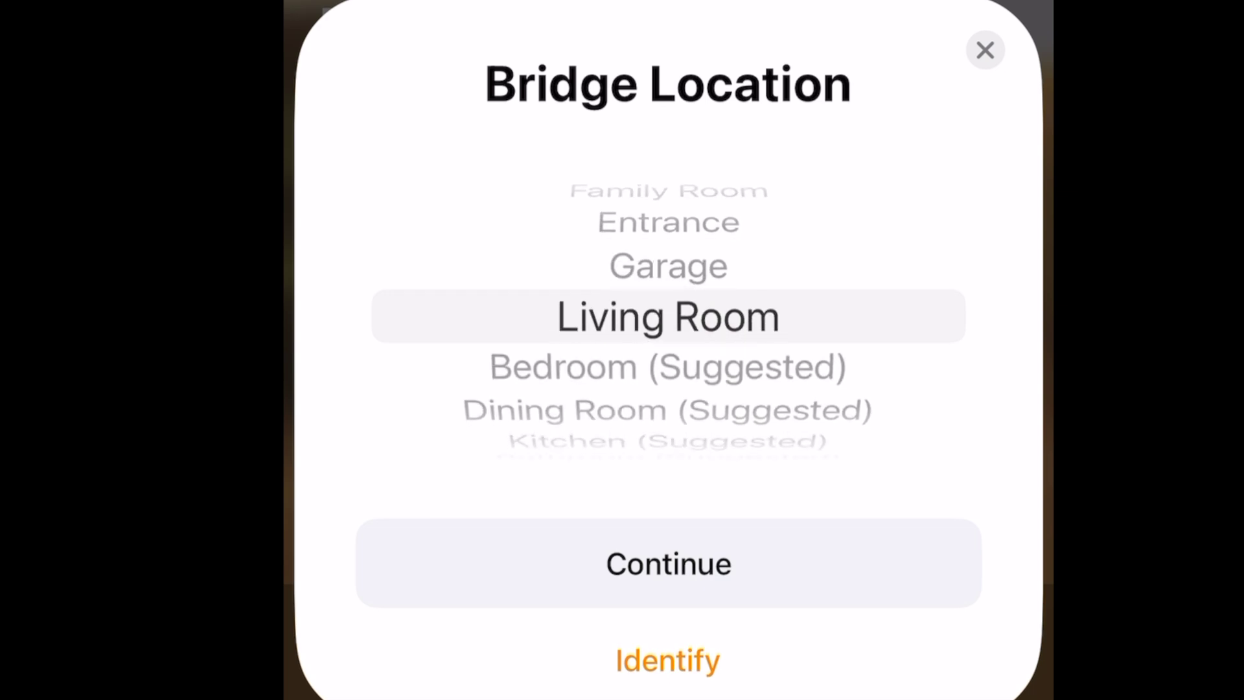
left_click(668, 563)
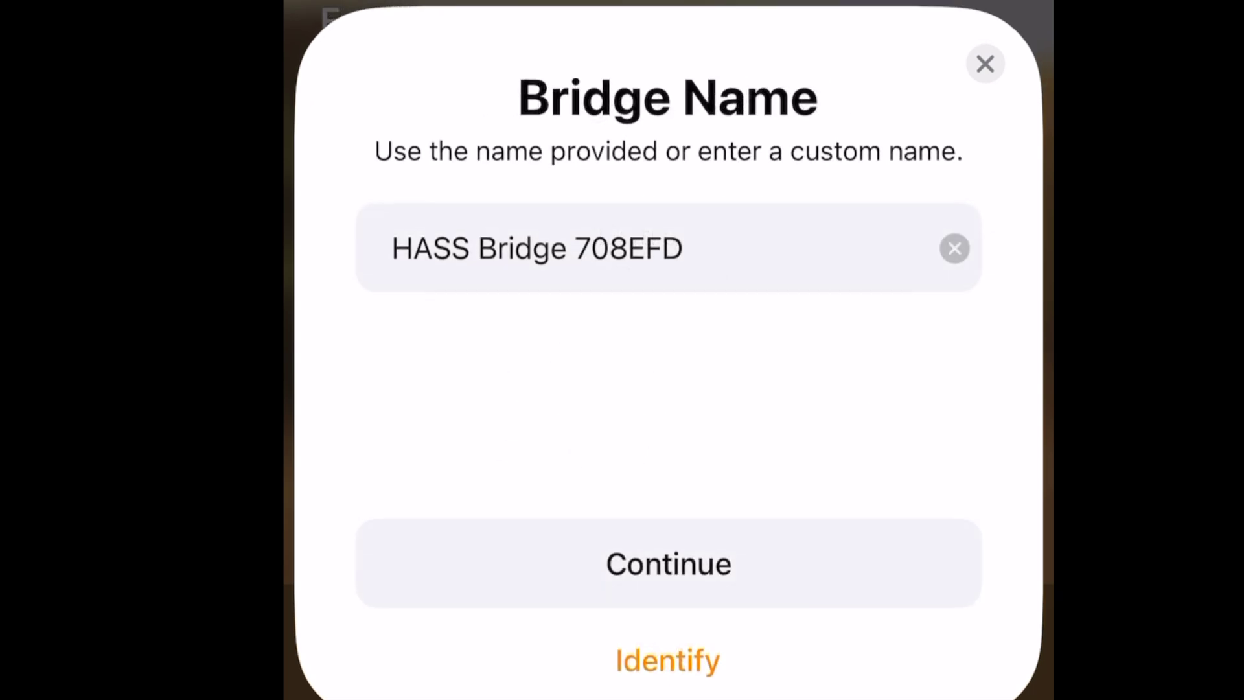
left_click(954, 248)
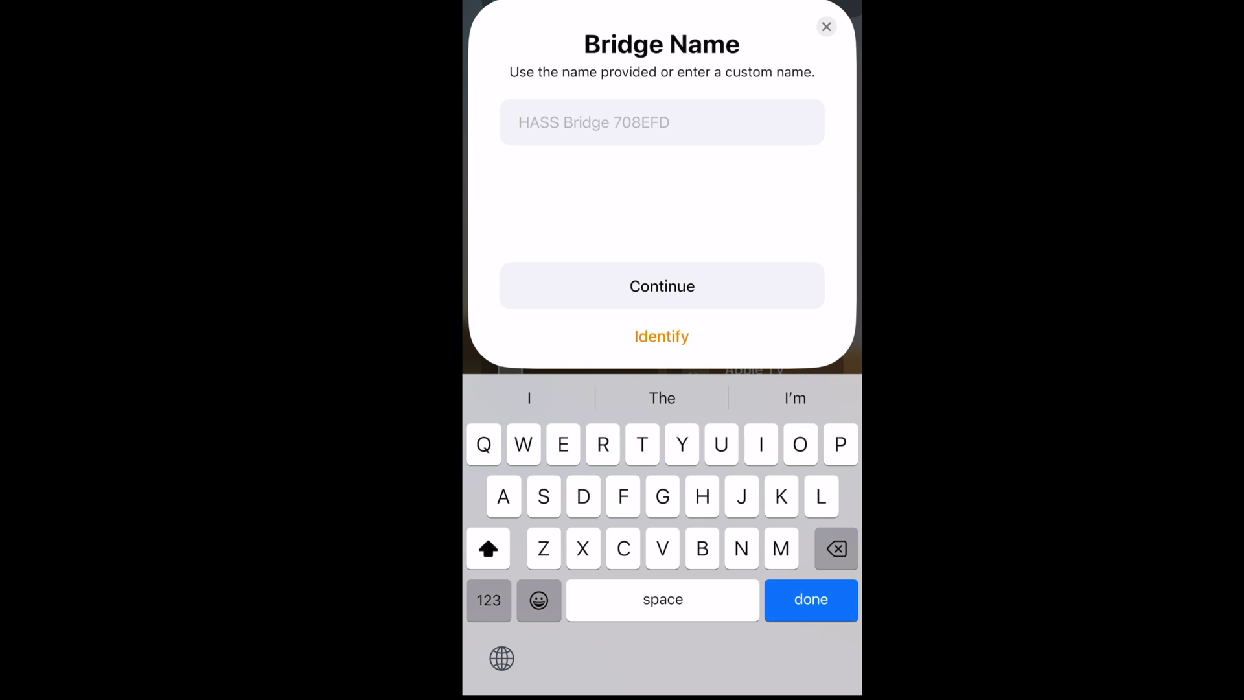
type("Zoo")
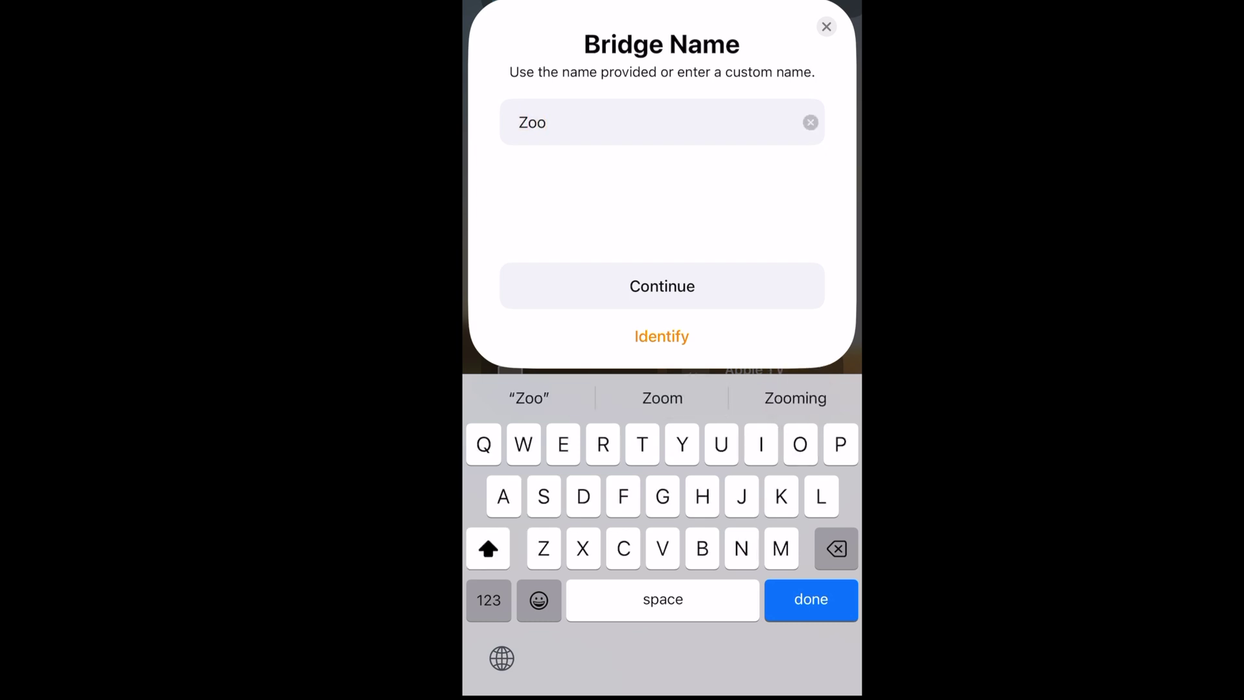
key("BackSpace")
key("BackSpace")
key("BackSpace")
Name the bridge CS Bridge in the phone's pairing flow
type("CS b")
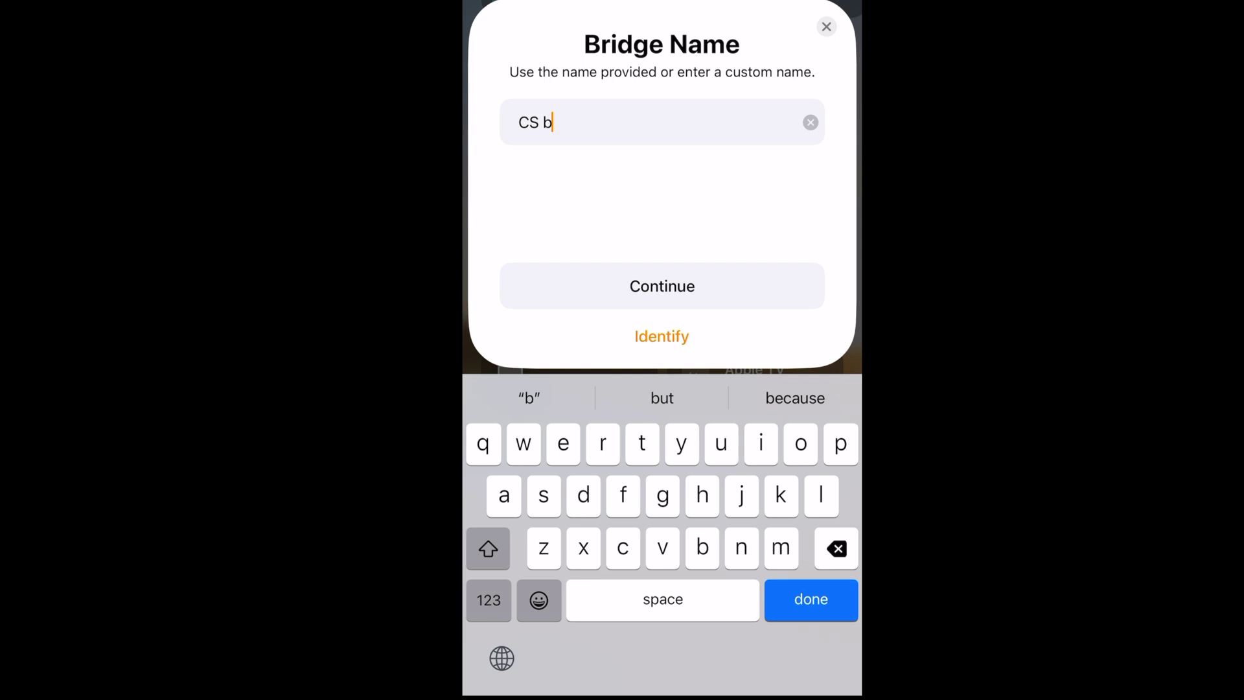
key("BackSpace")
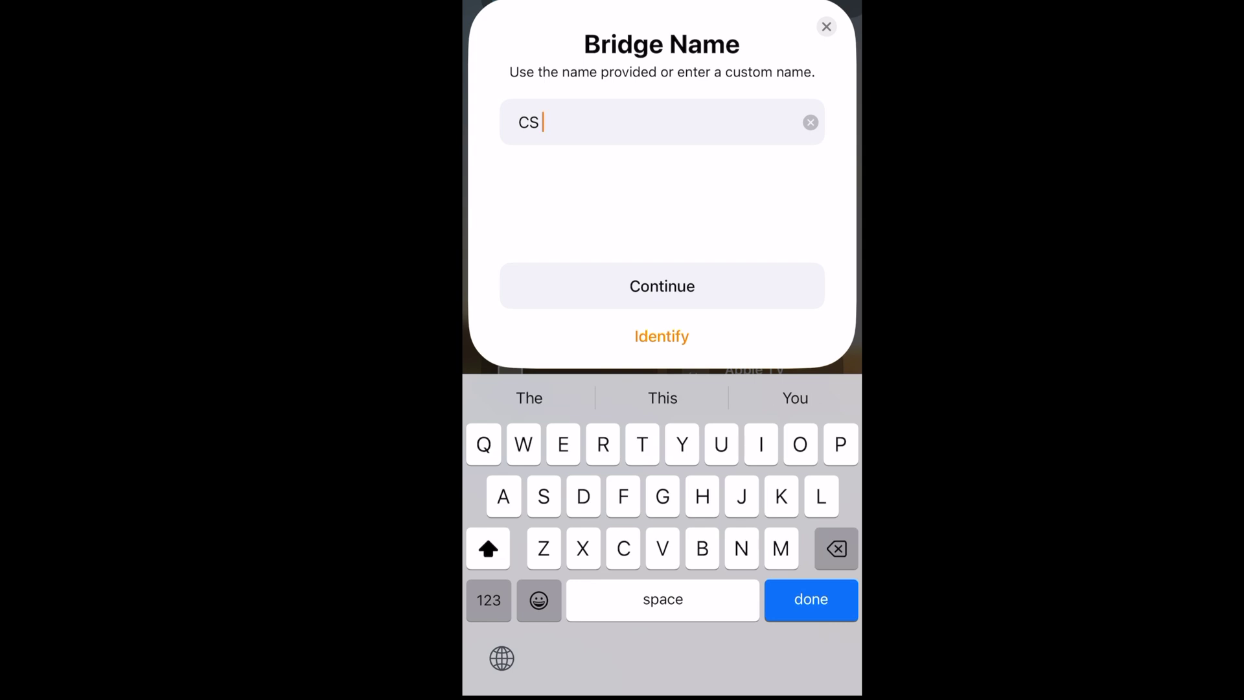
type("Bridge")
key("Return")
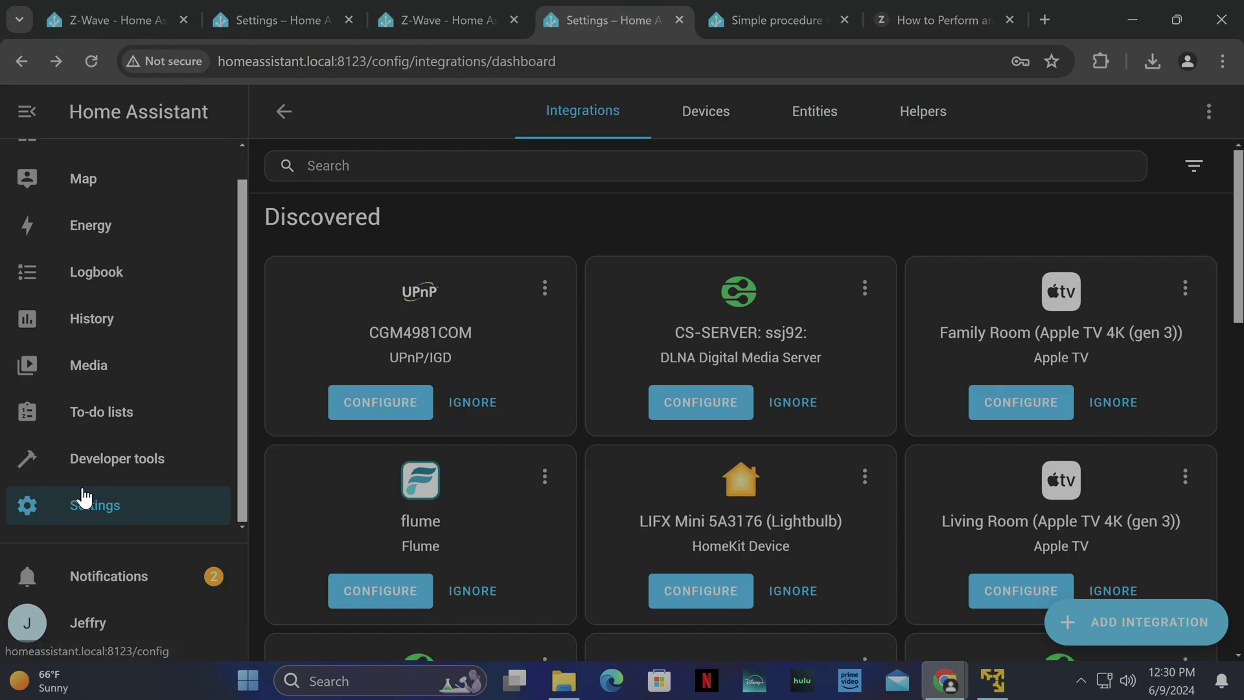
Back in Home Assistant in Chrome, search the Add-on Store for z-wave and open the Z-Wave JS UI community add-on
left_click(84, 503)
left_click(532, 473)
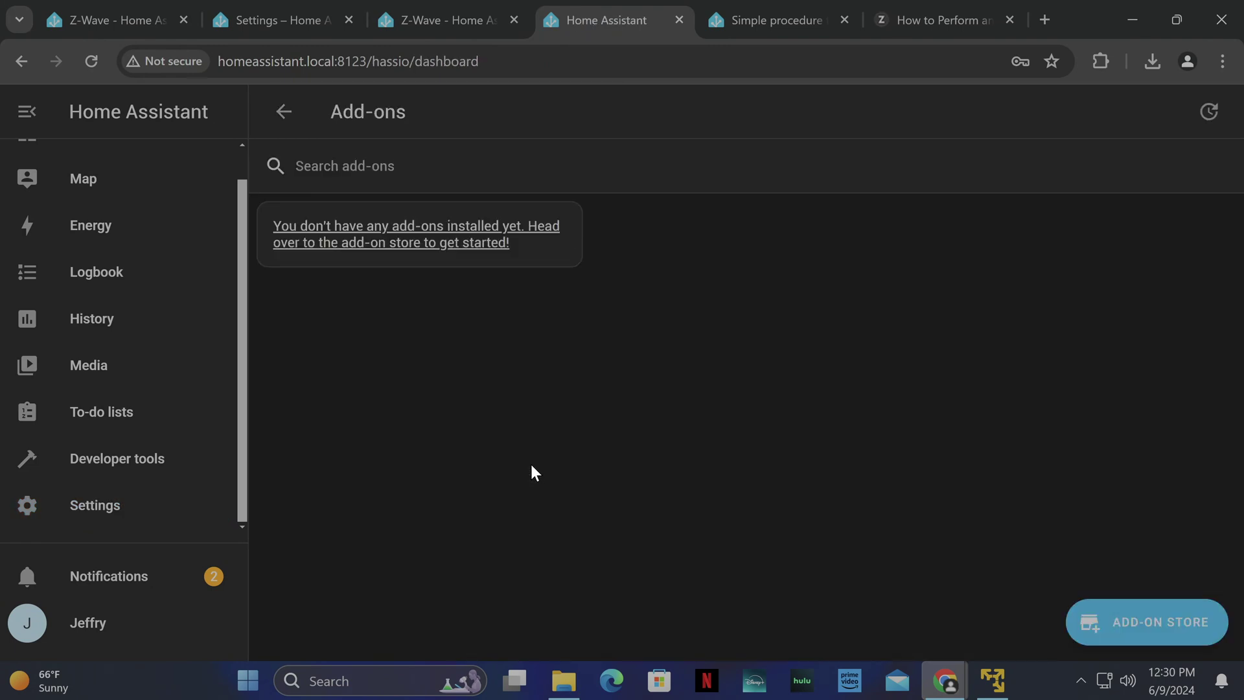
left_click(1108, 621)
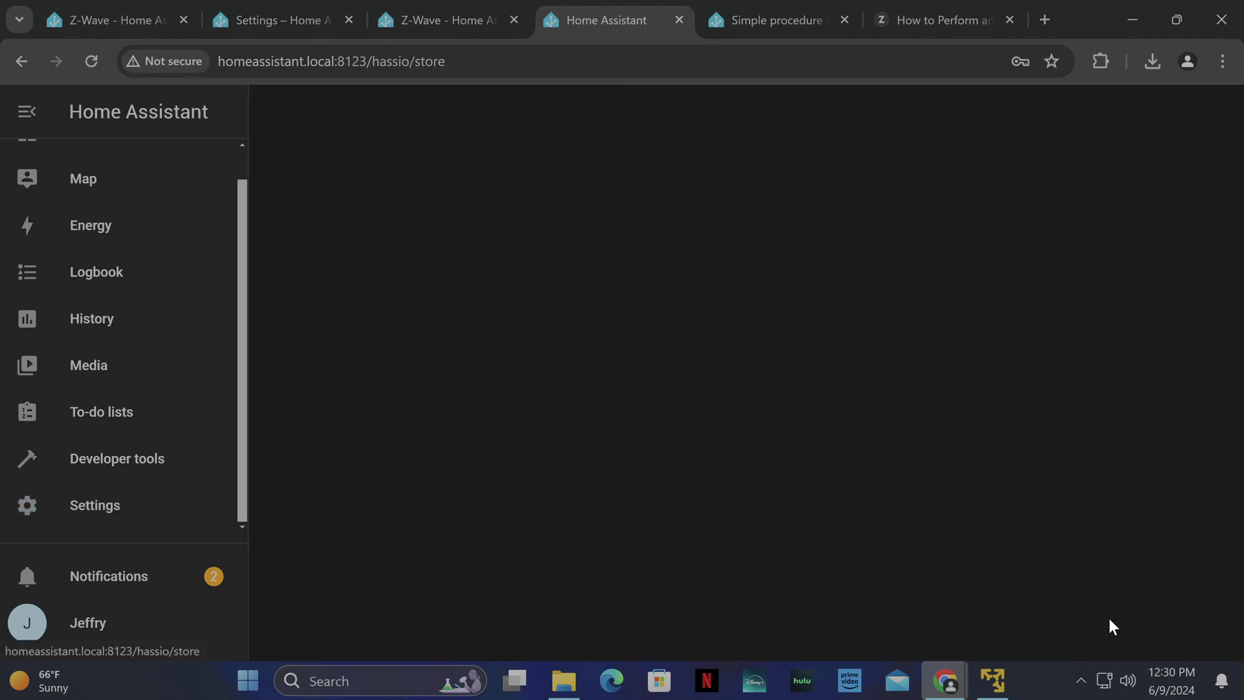
left_click(545, 146)
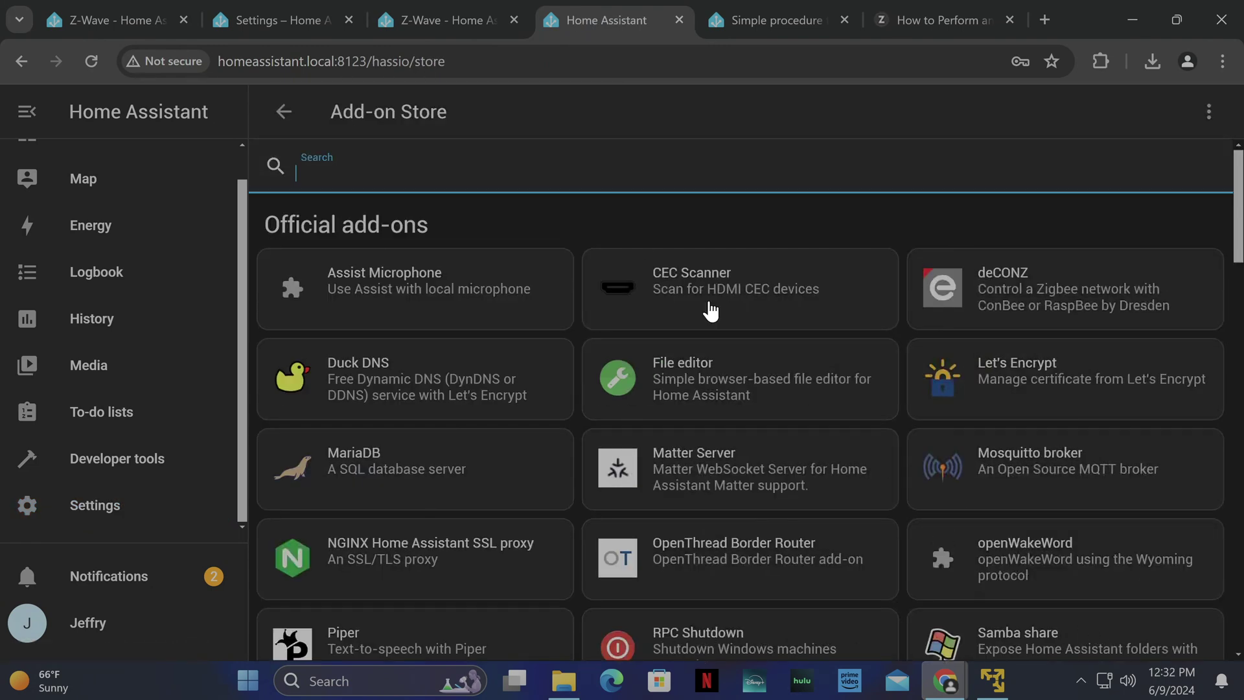
type("z-wave")
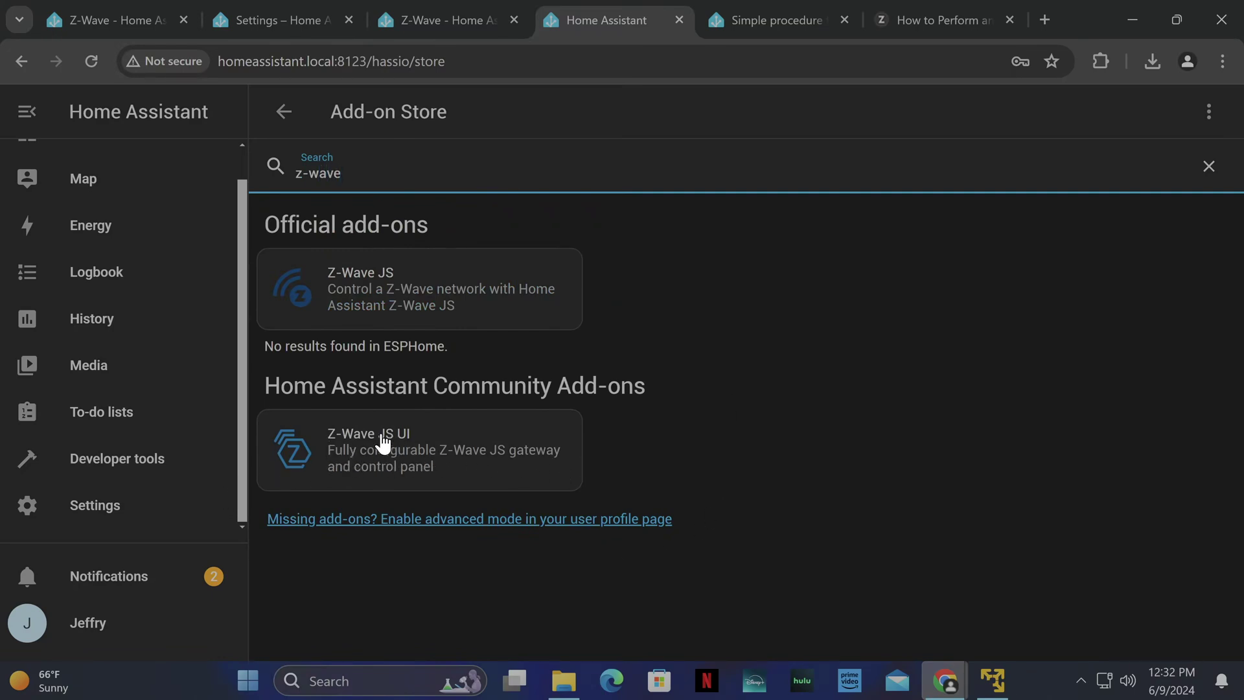
left_click(352, 443)
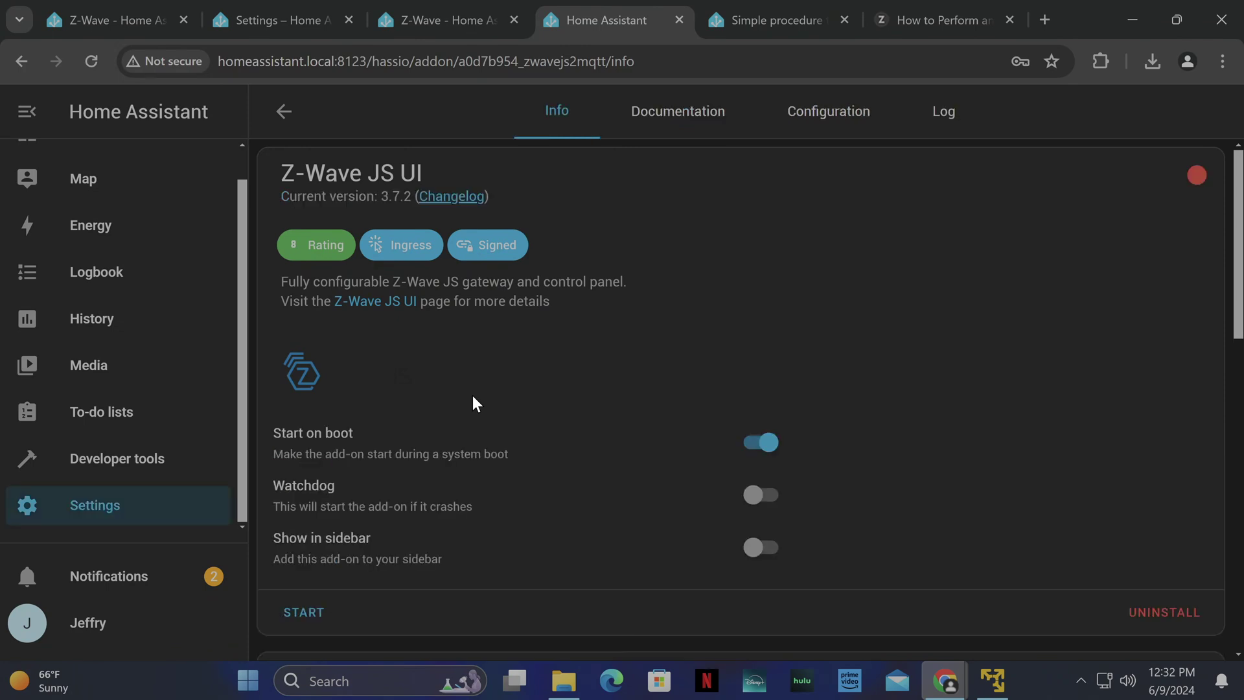
Start the Z-Wave JS UI add-on and open its web interface, declining usage statistics and dismissing the changelog
left_click(316, 614)
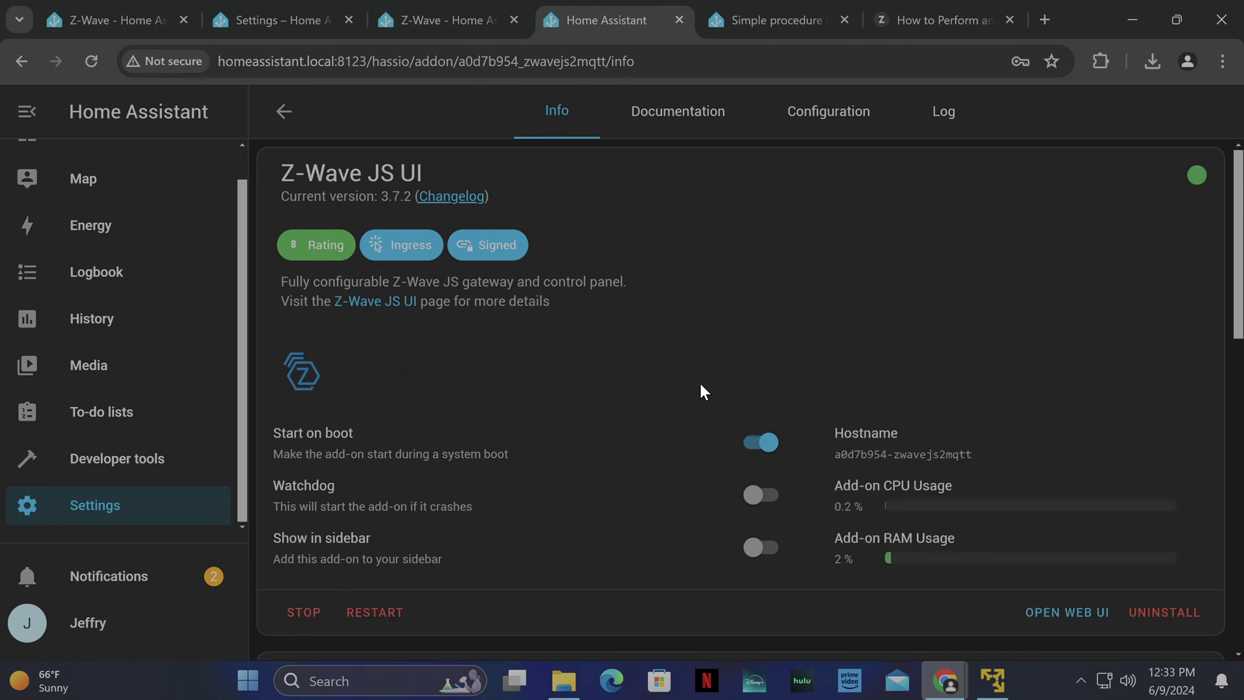
left_click(1067, 613)
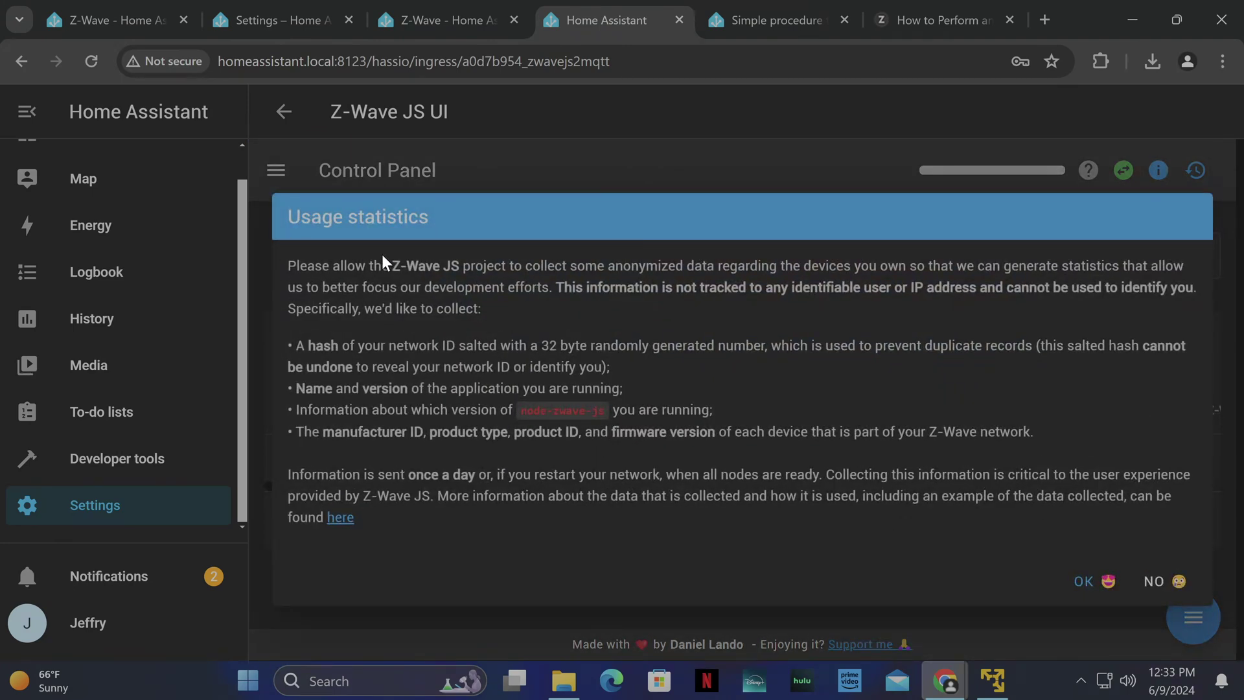
left_click(1155, 586)
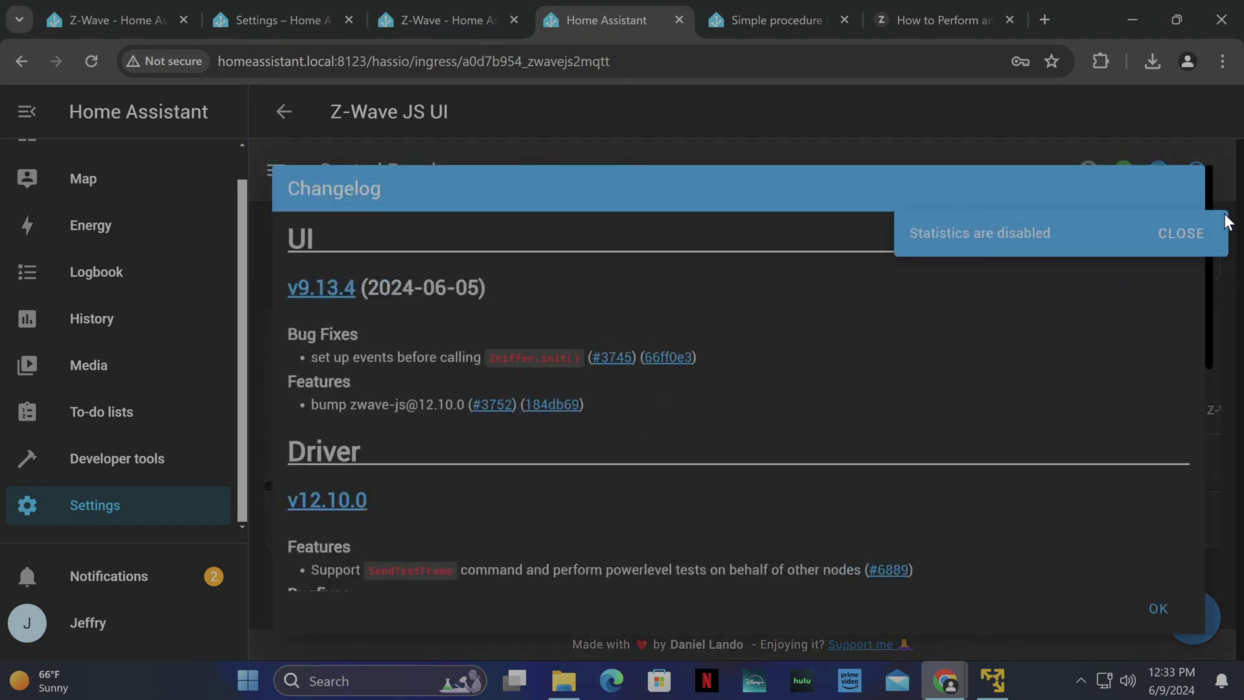
left_click(1192, 245)
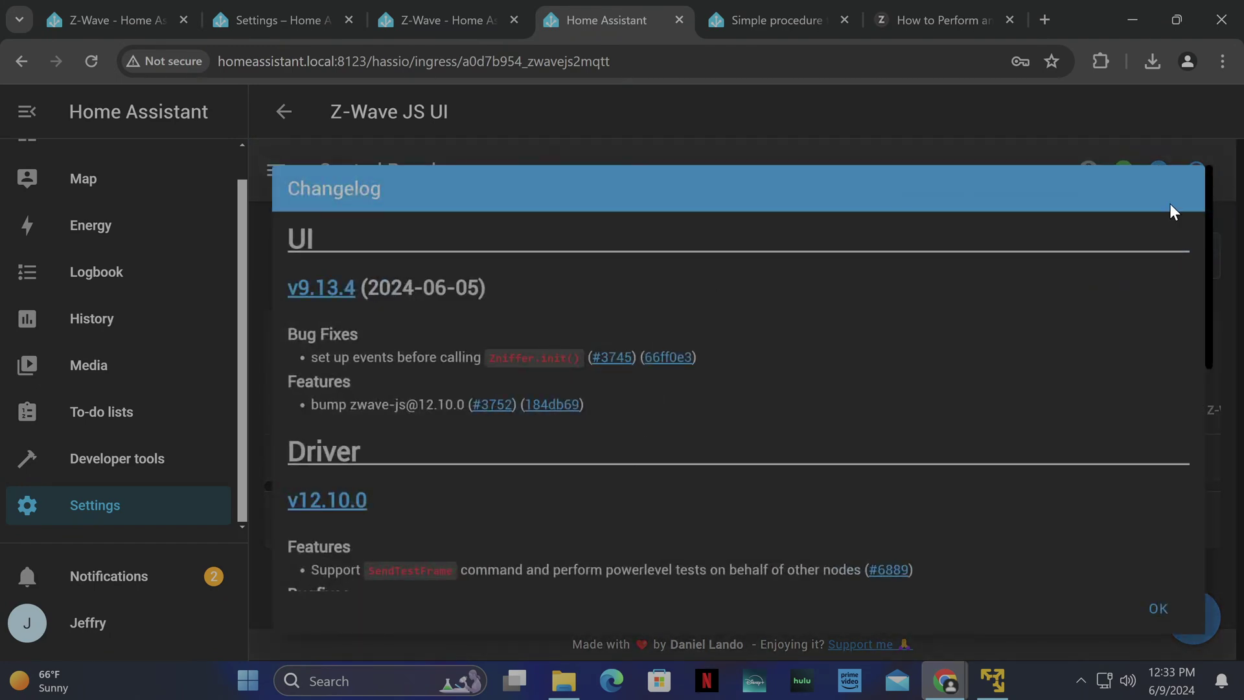
left_click(1163, 608)
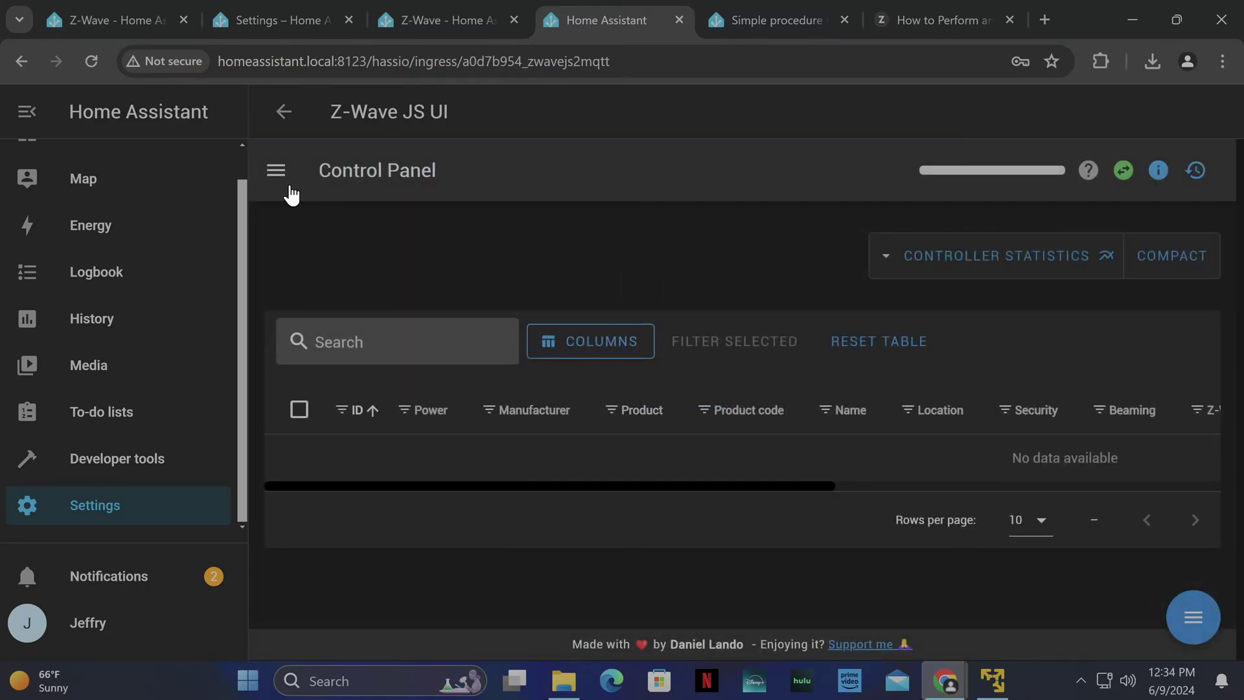
In the Z-Wave section of the Z-Wave JS UI settings, set the serial port to the /dev/serial/by-id path of the Zooz 800 Z-Wave Stick
left_click(277, 172)
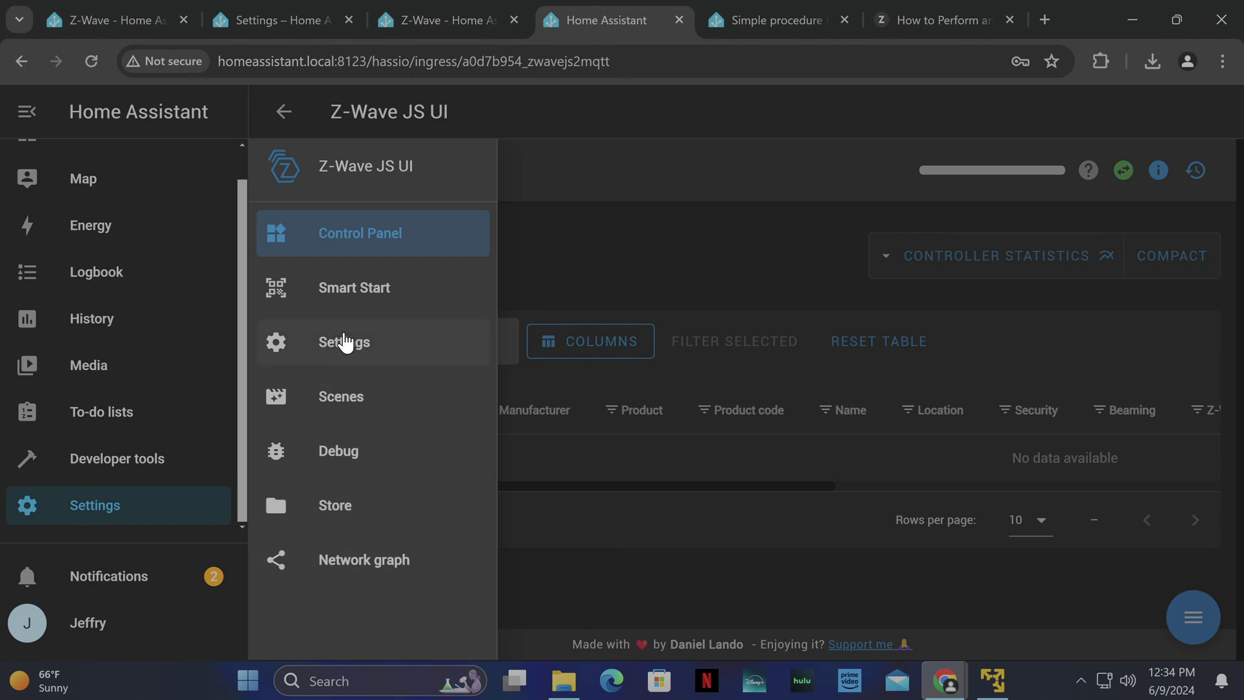
left_click(343, 341)
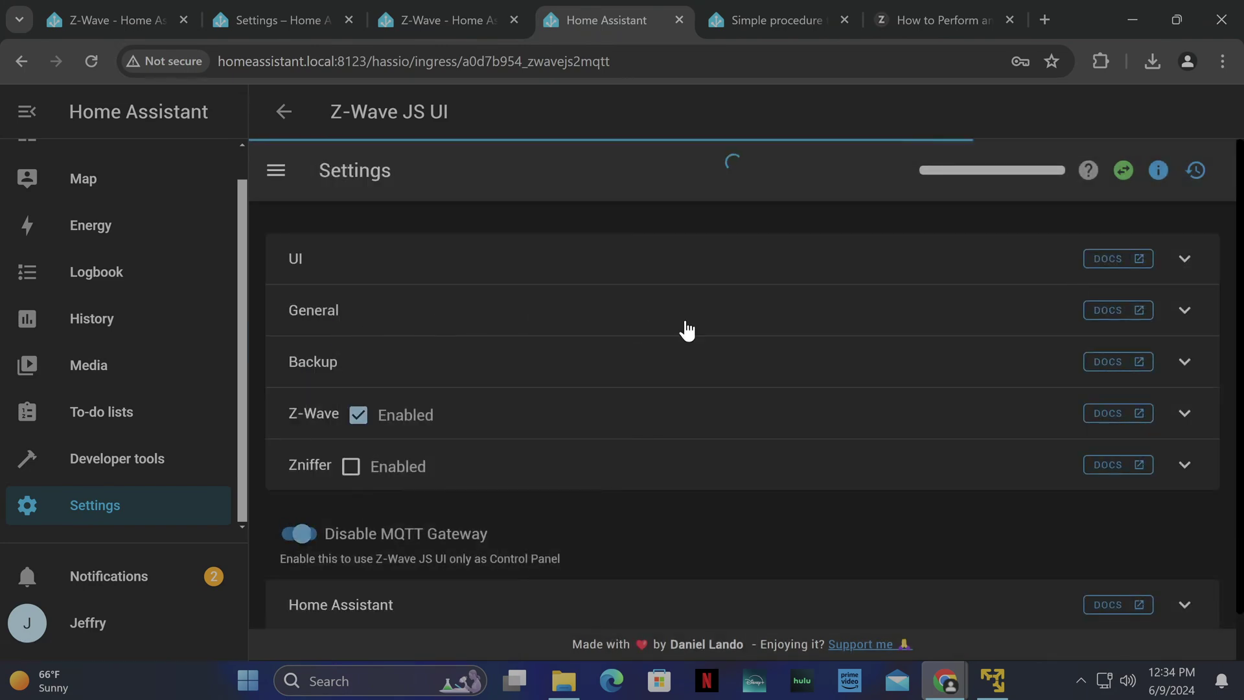
left_click(1186, 421)
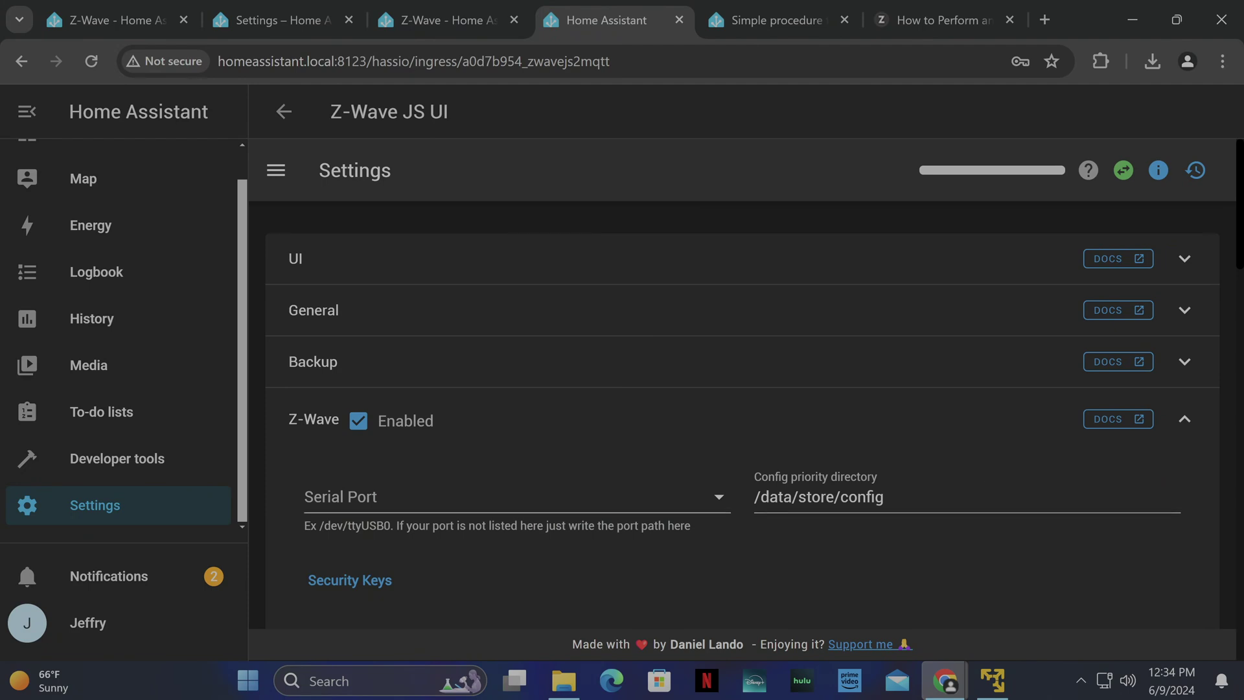
left_click(512, 497)
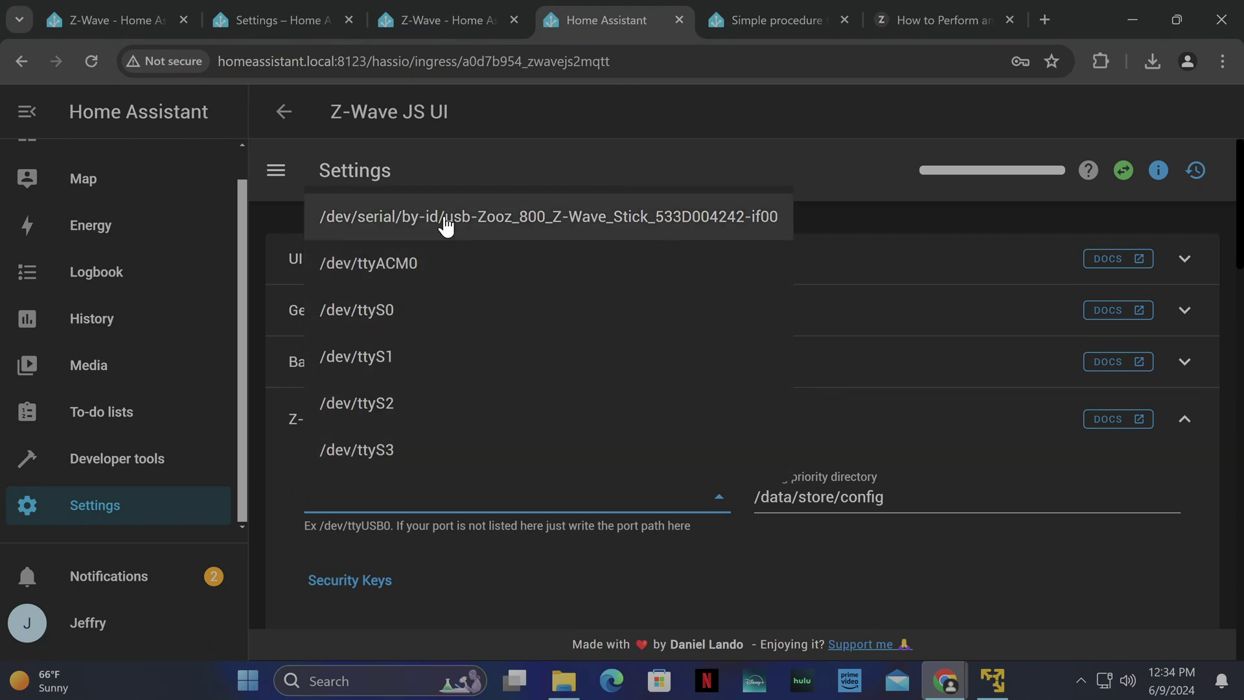
scroll(446, 223, "down", 3)
scroll(422, 333, "up", 3)
left_click(576, 213)
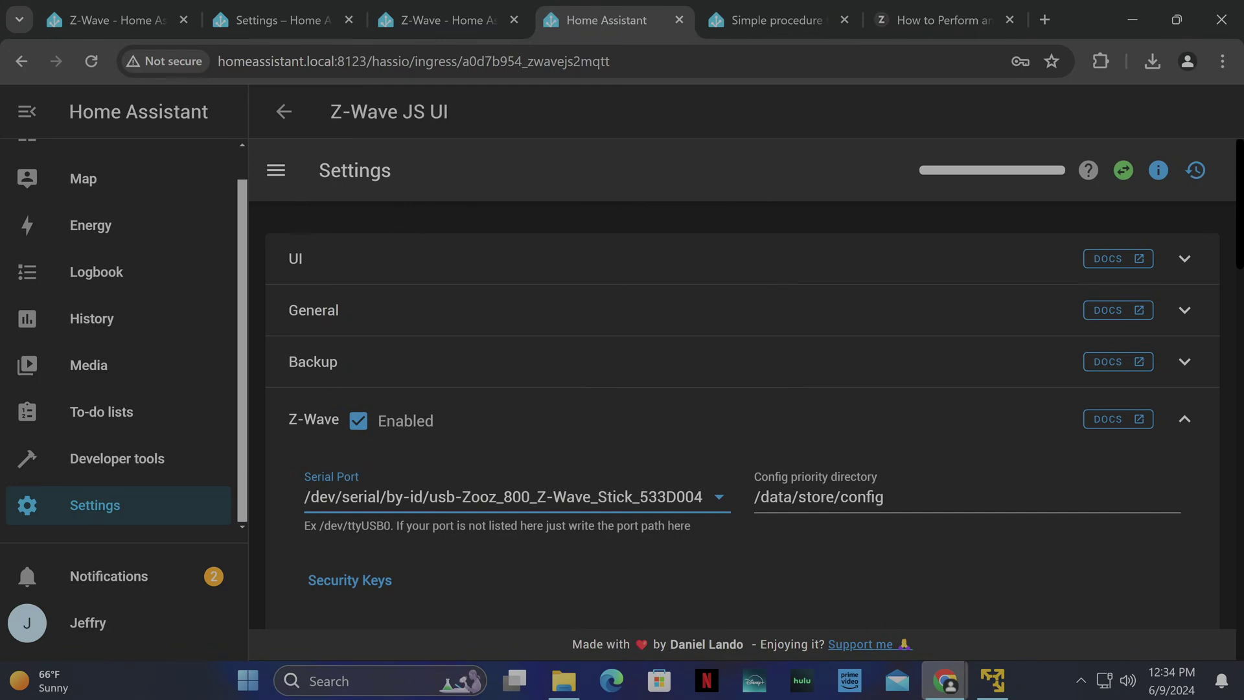
Generate random keys for the Z-Wave security key fields, including S2 Unauthenticated and S2 Access Control
scroll(719, 367, "down", 4)
left_click(719, 367)
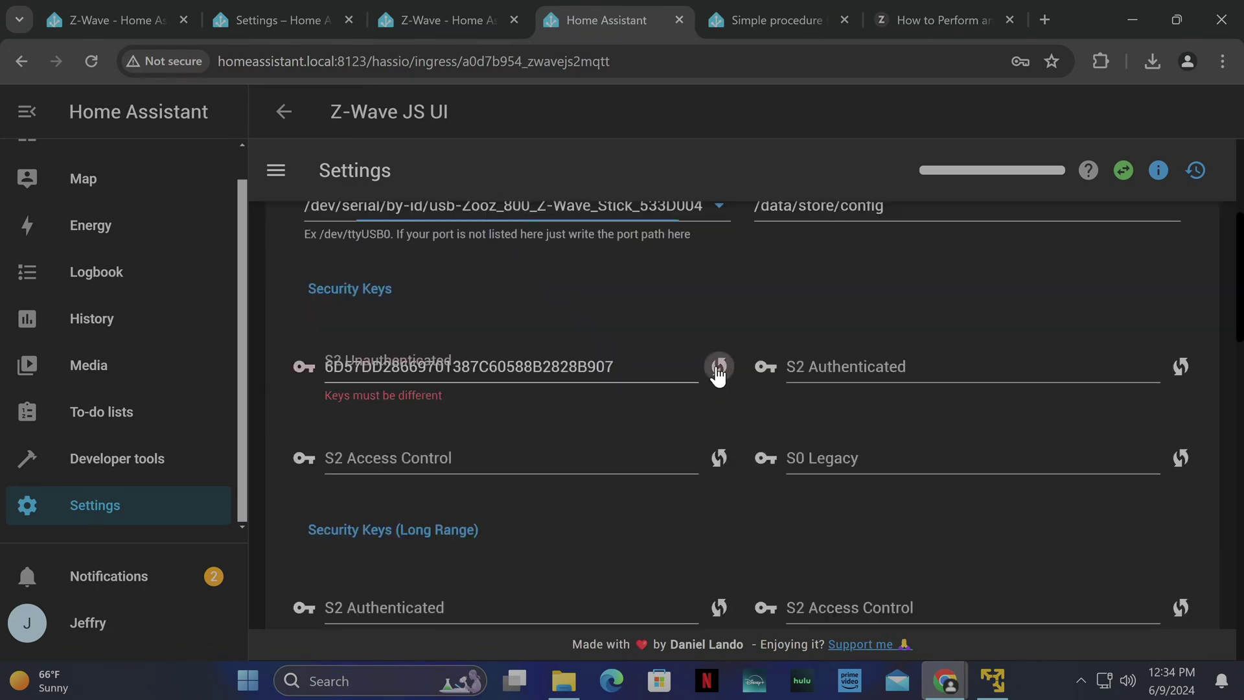
left_click(718, 458)
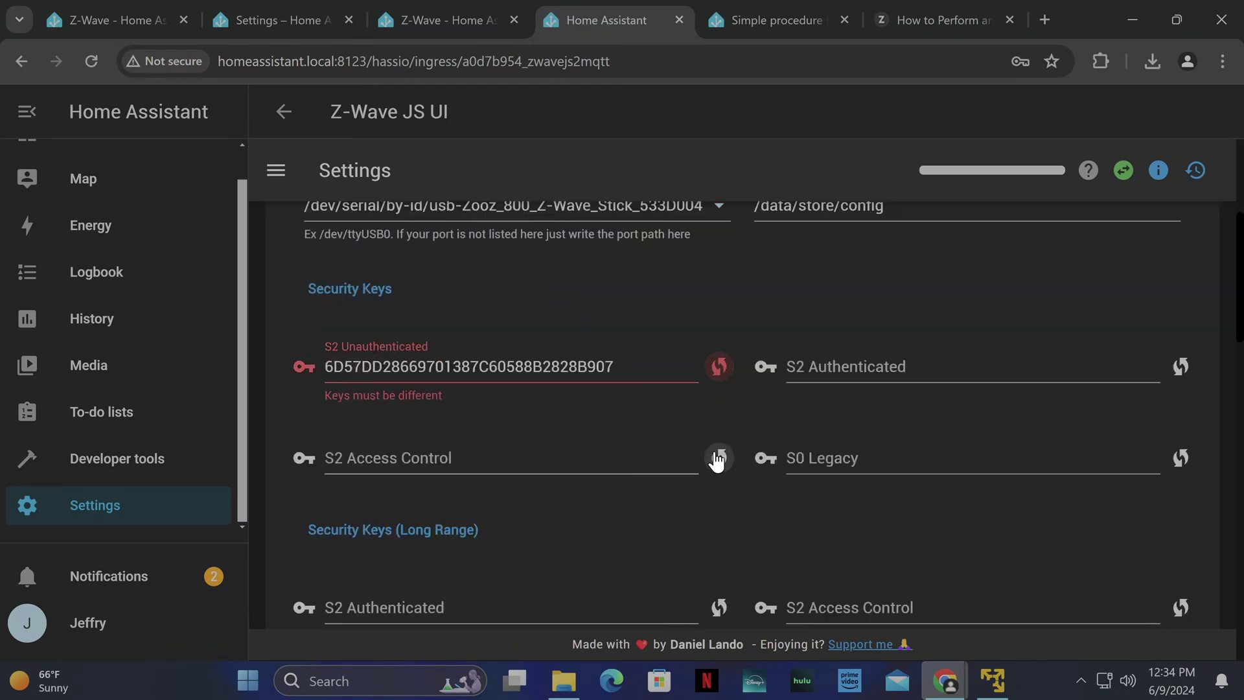
left_click(717, 459)
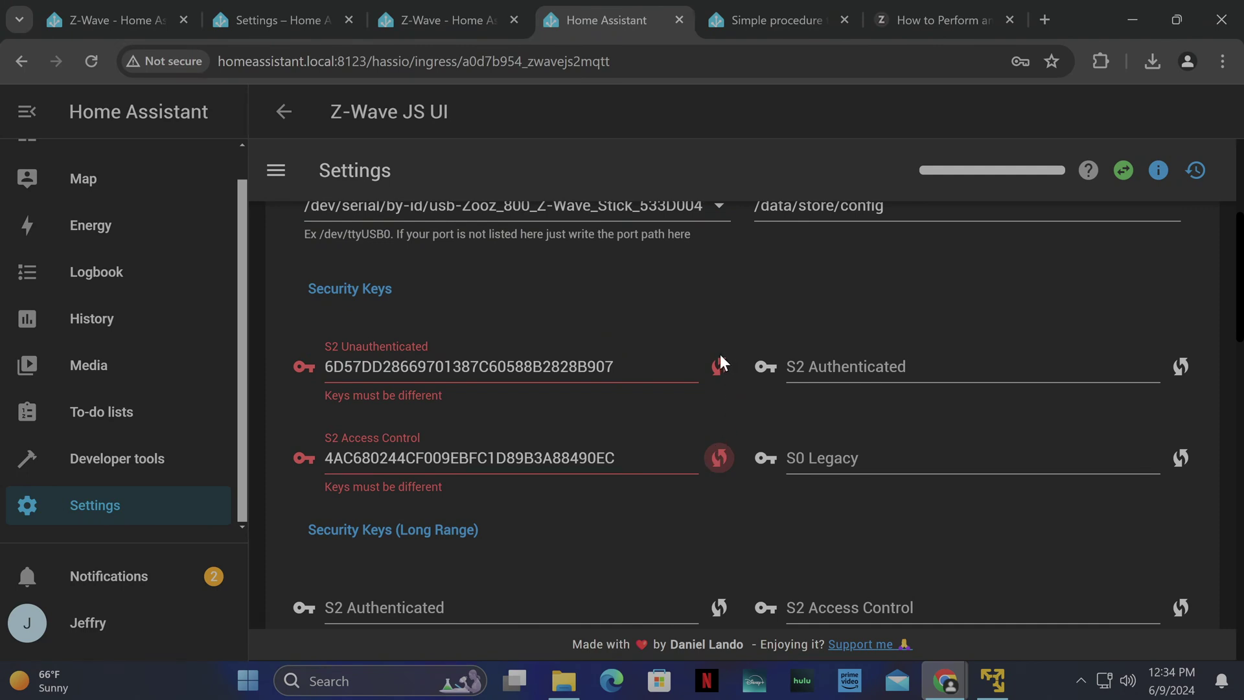
Set the RF region of the Z-Wave stick to USA (Long Range)
scroll(718, 447, "down", 4)
left_click(720, 427)
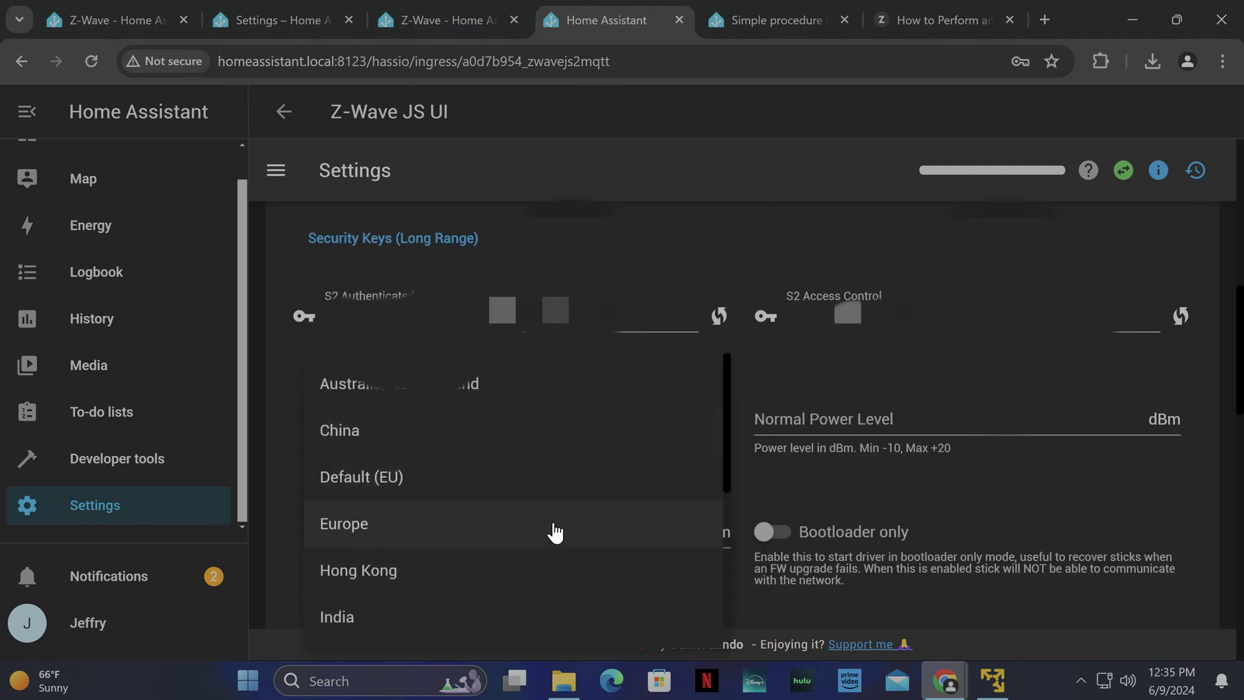
scroll(546, 542, "down", 3)
scroll(546, 542, "down", 2)
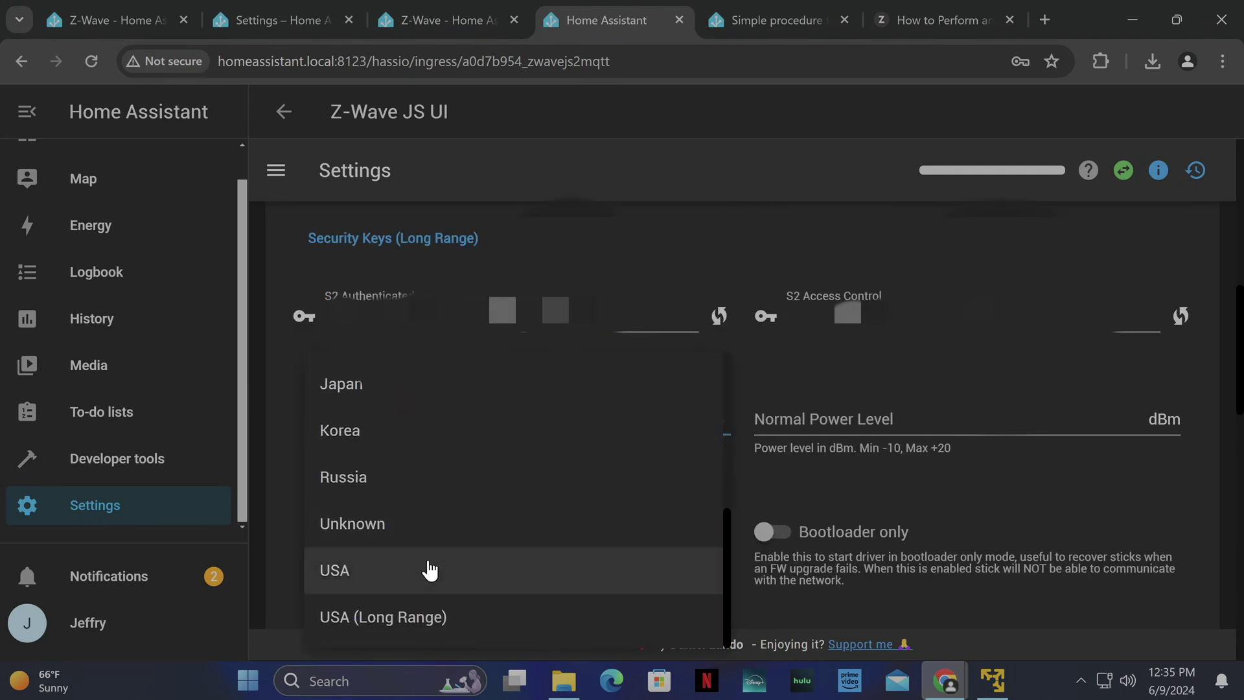
left_click(333, 614)
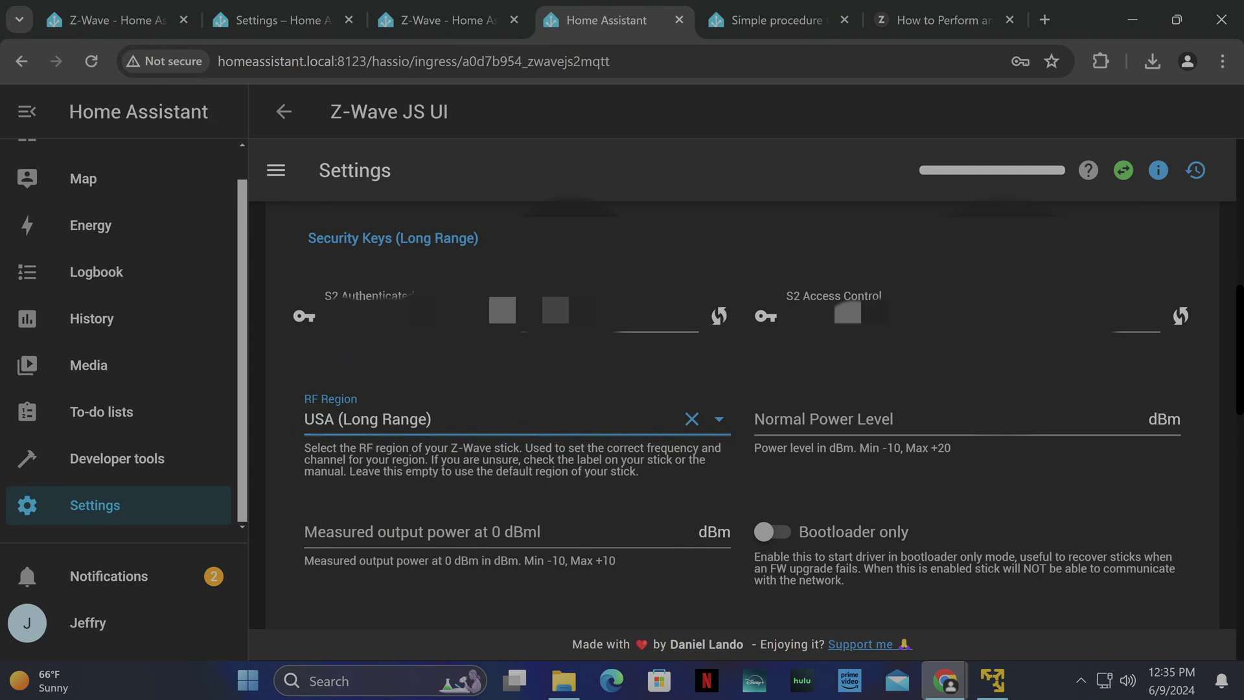
Save the Z-Wave JS UI settings and go to its Control Panel
scroll(1137, 418, "down", 8)
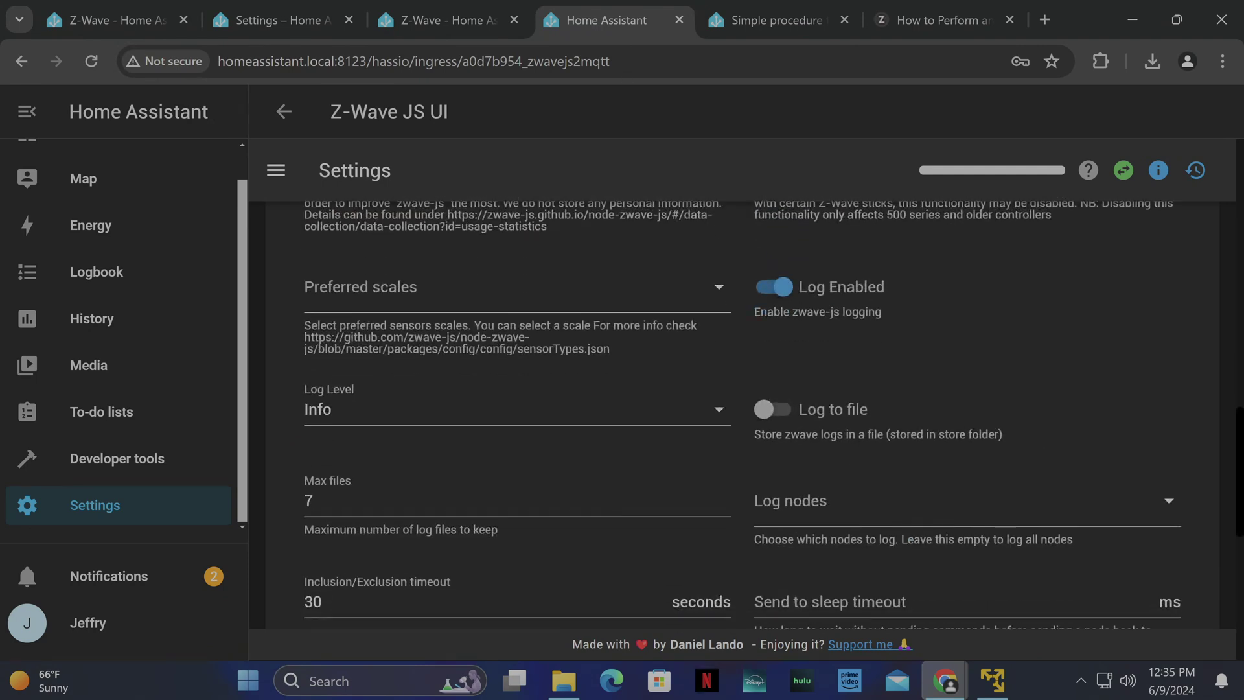
scroll(522, 502, "down", 7)
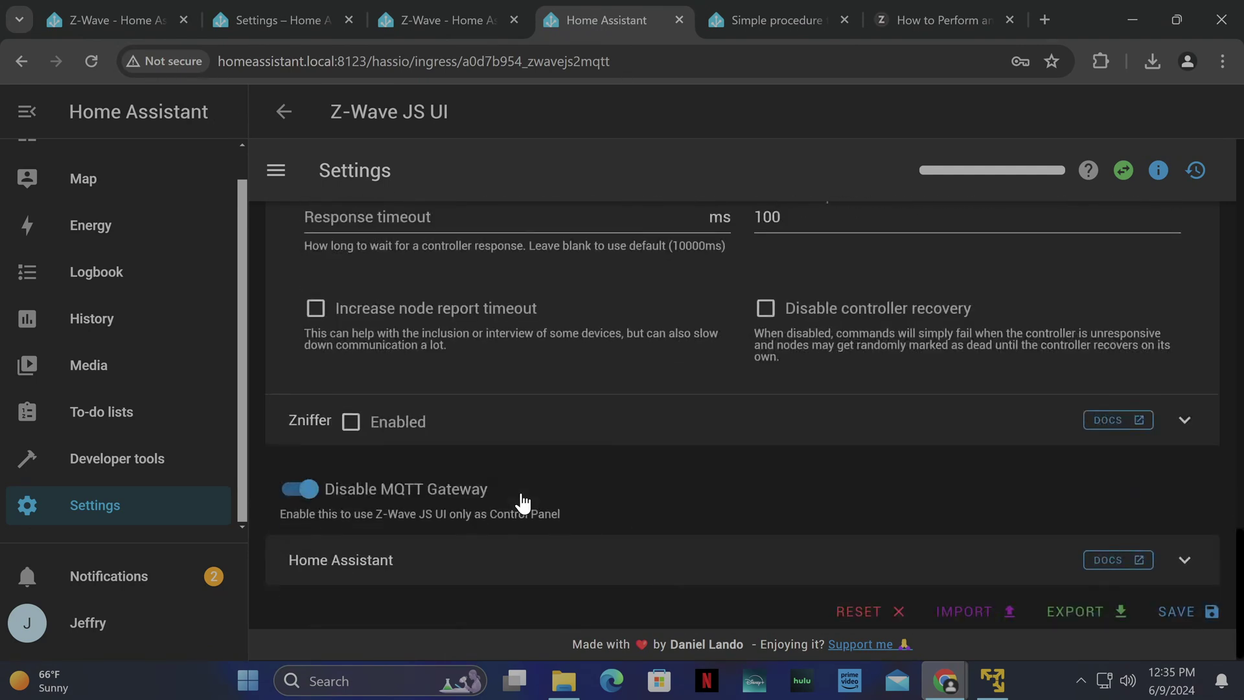
left_click(1179, 609)
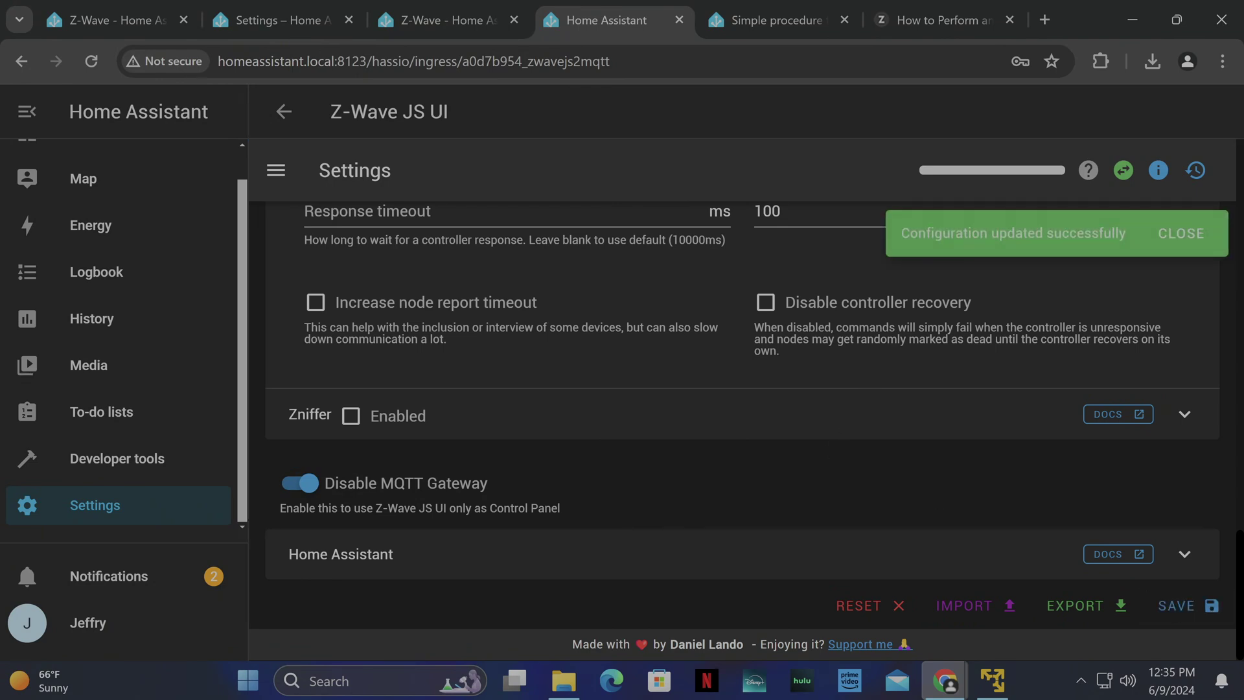
left_click(276, 170)
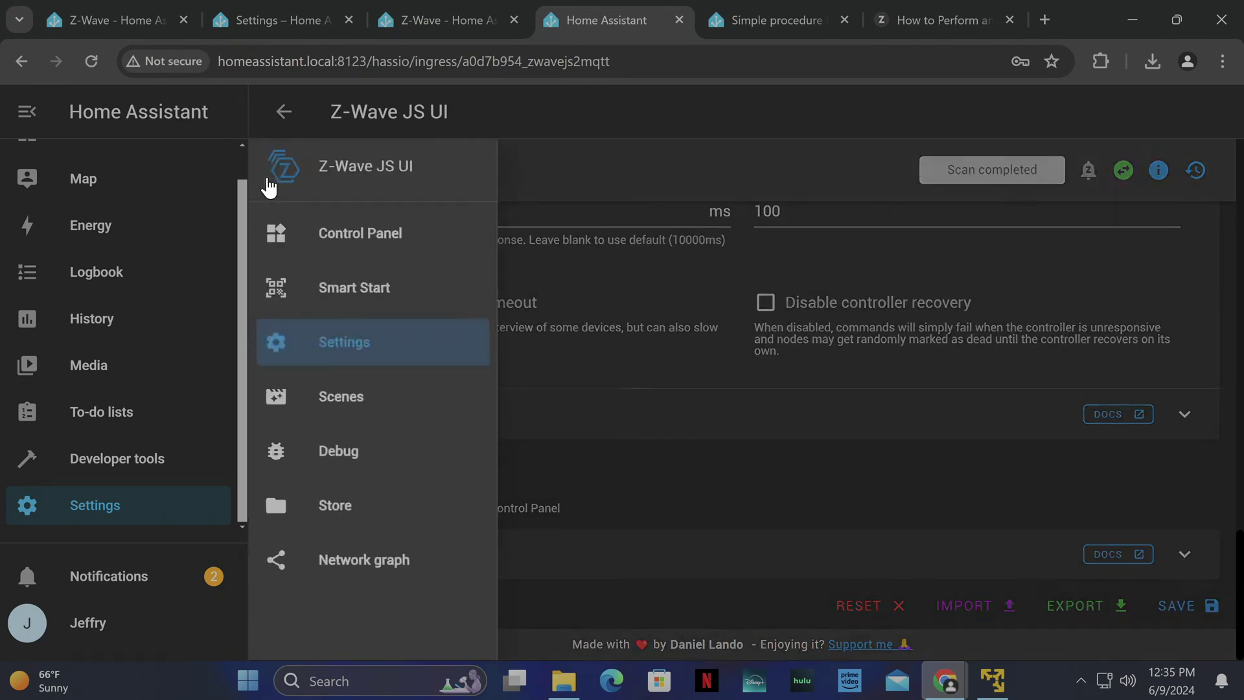
left_click(336, 240)
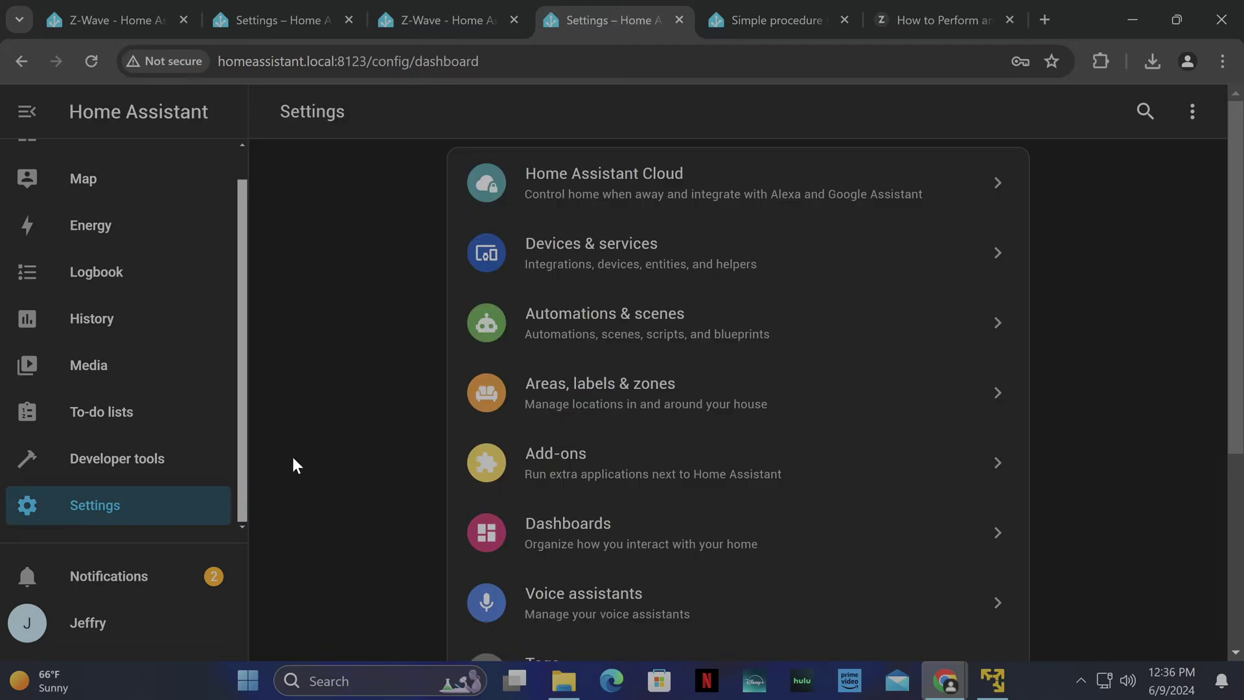
Add the Z-Wave integration under Devices & services, opting out of the Z-Wave JS Supervisor add-on as connection method
left_click(561, 267)
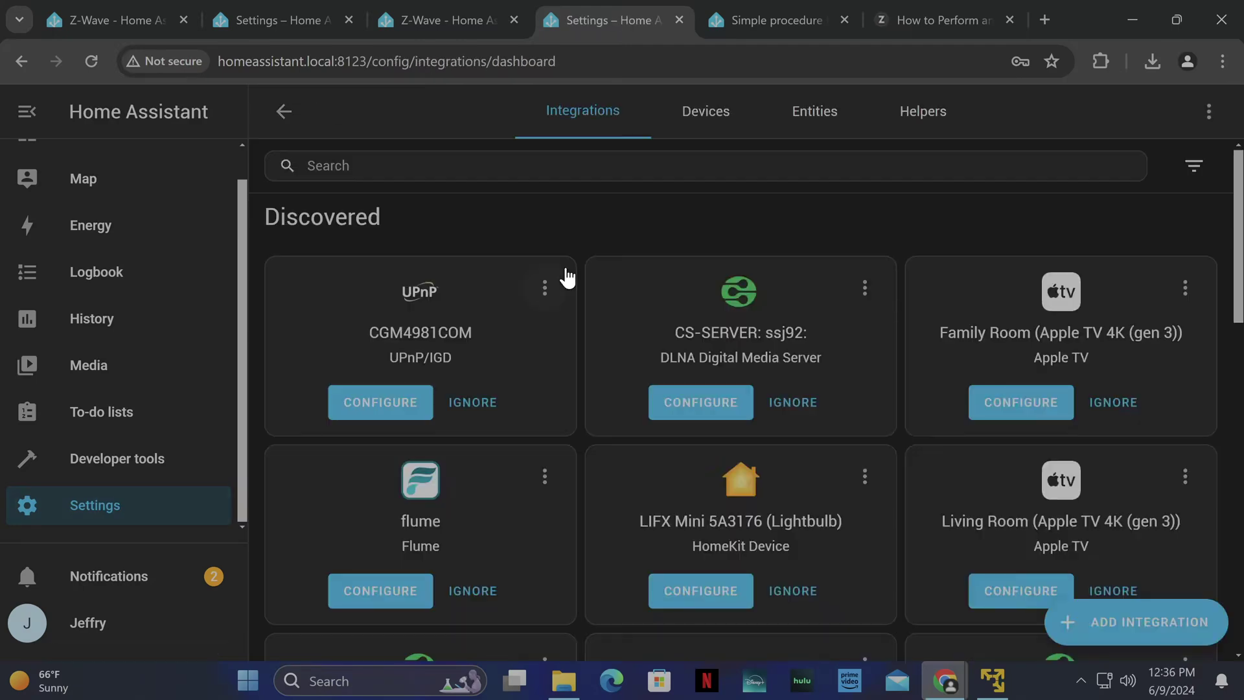
left_click(1118, 615)
type("z-w")
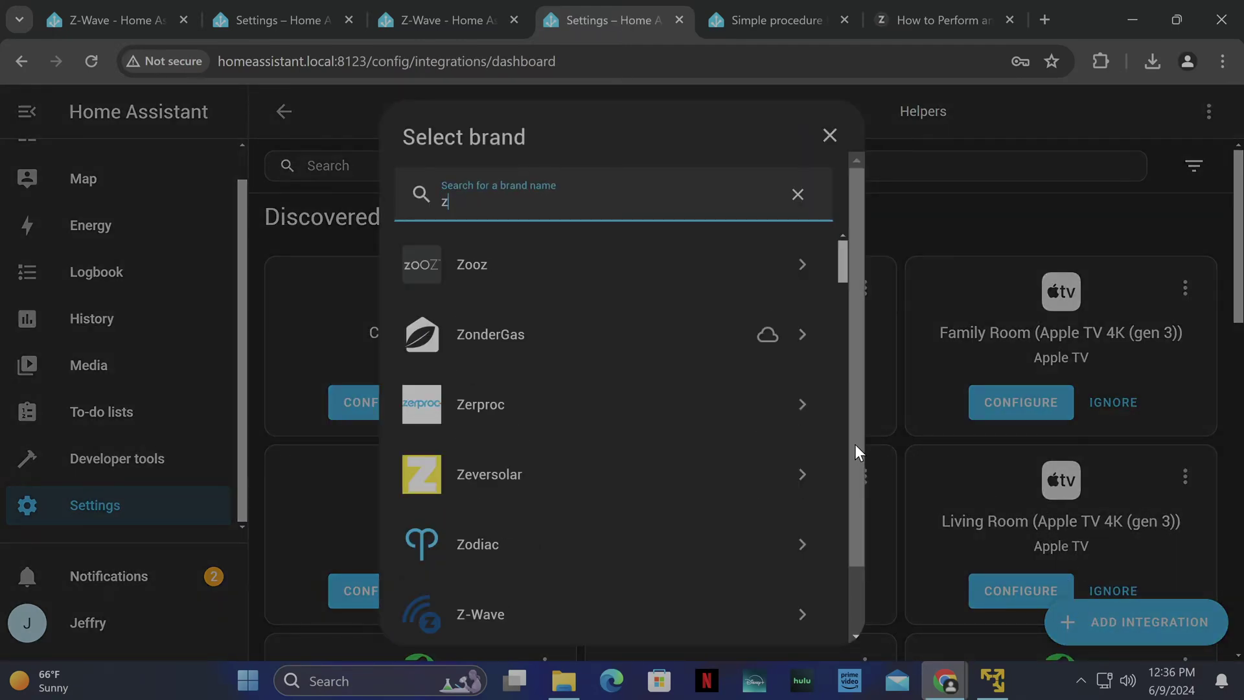
left_click(601, 279)
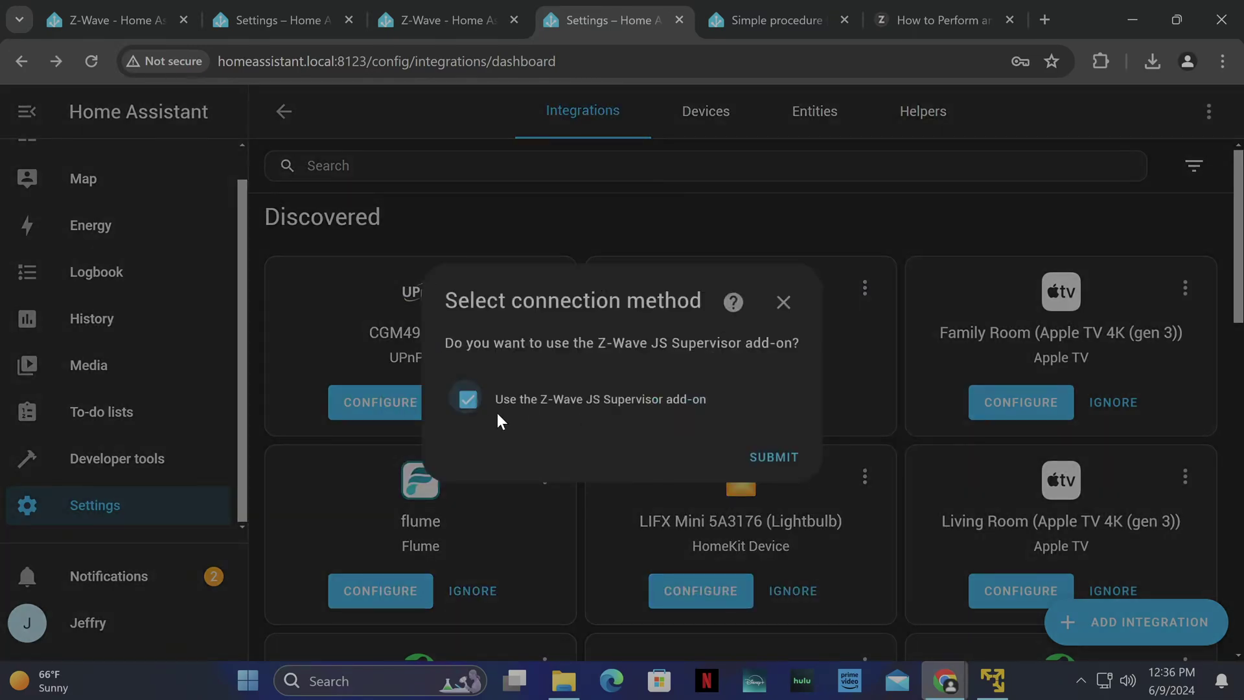
left_click(468, 399)
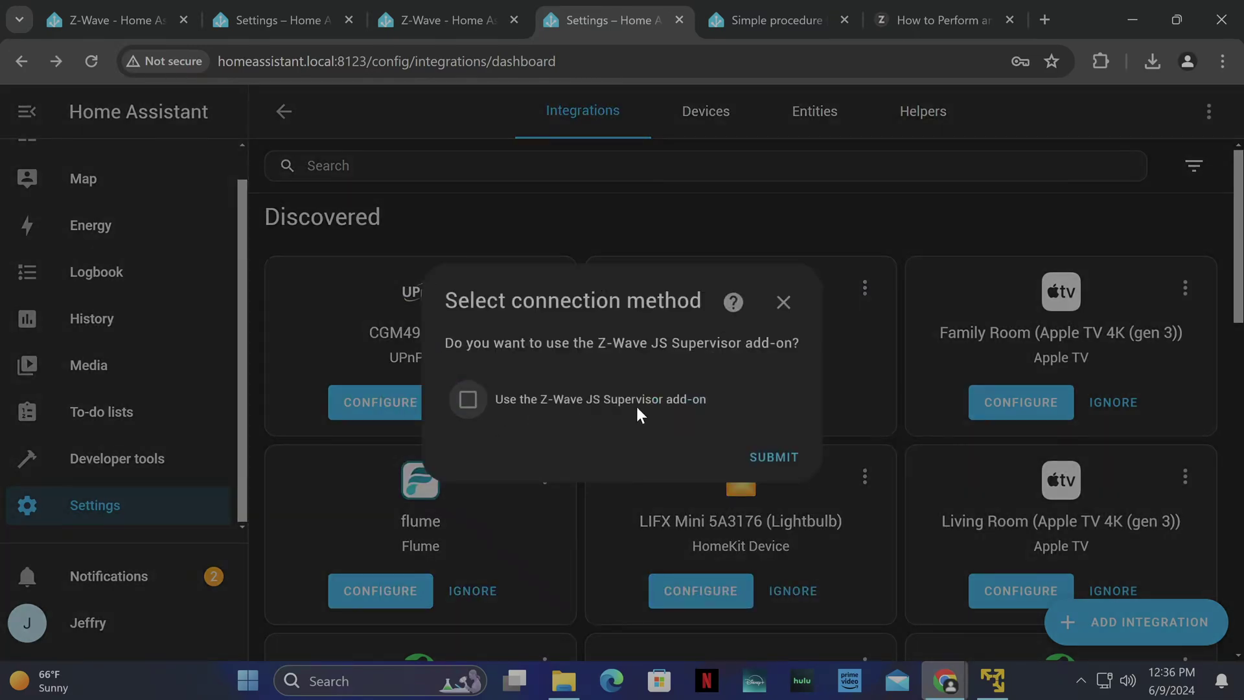
left_click(773, 461)
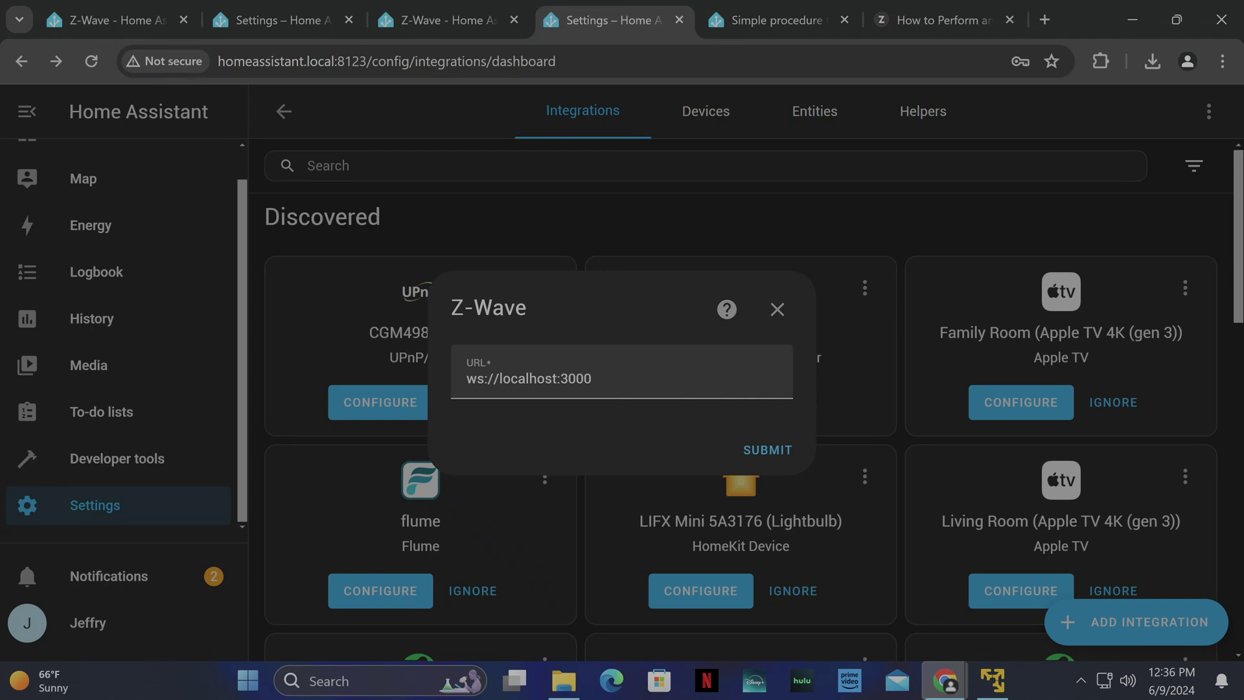
Try to connect the Z-Wave integration with the URL ws://a0d7b954_zwavejs2mqtt:3000
double_click(528, 378)
type("a0d7b954_zwavejs2mqtt")
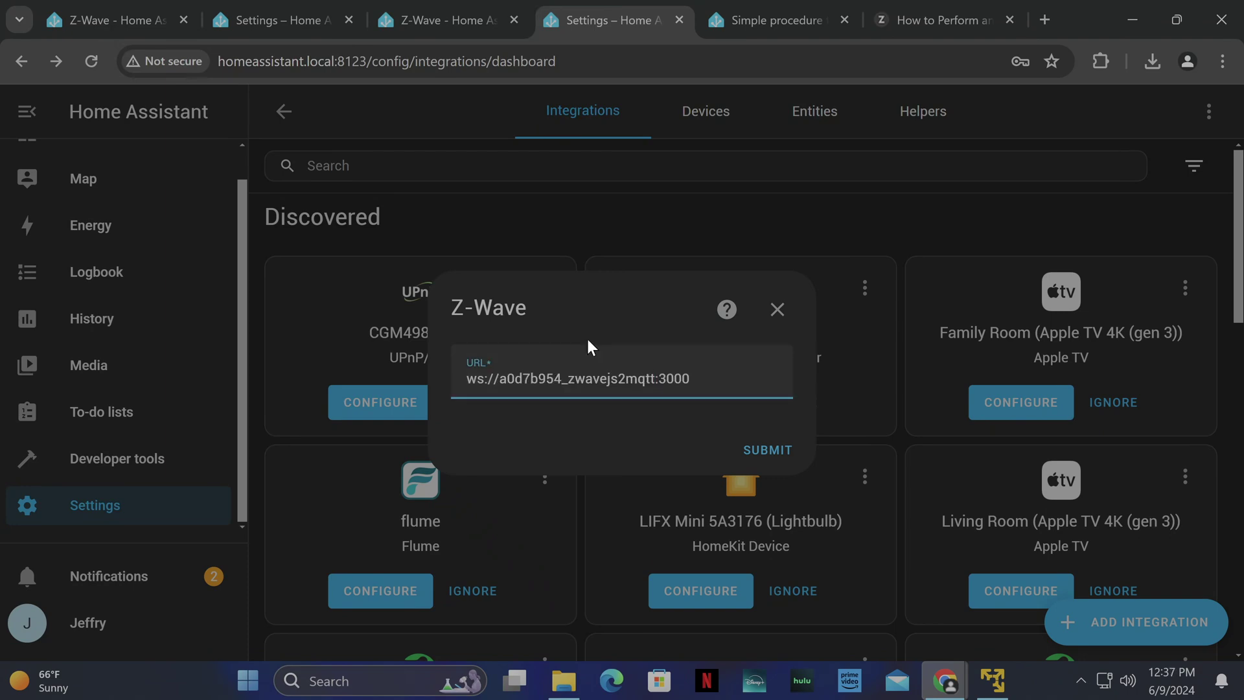
left_click(756, 449)
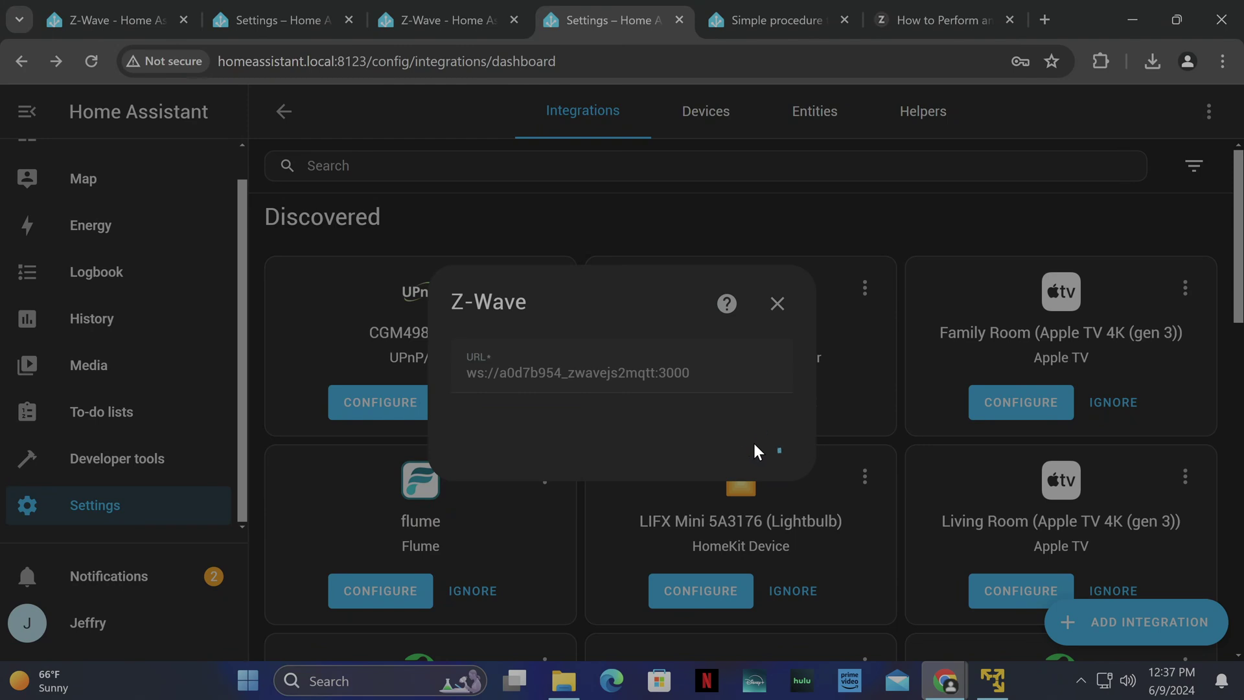
Correct the Z-Wave server URL to ws://a0d7b954-zwavejs2mqtt:3000 and submit it
left_click(567, 410)
key("BackSpace")
type("-")
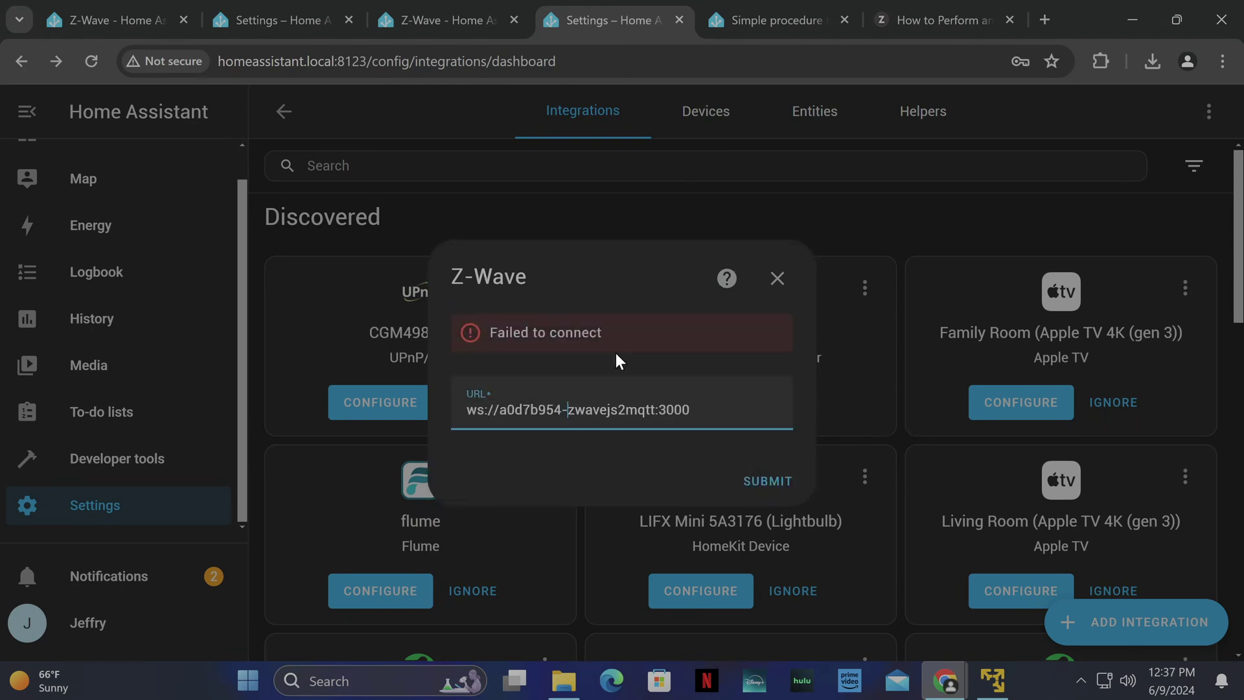
left_click(763, 487)
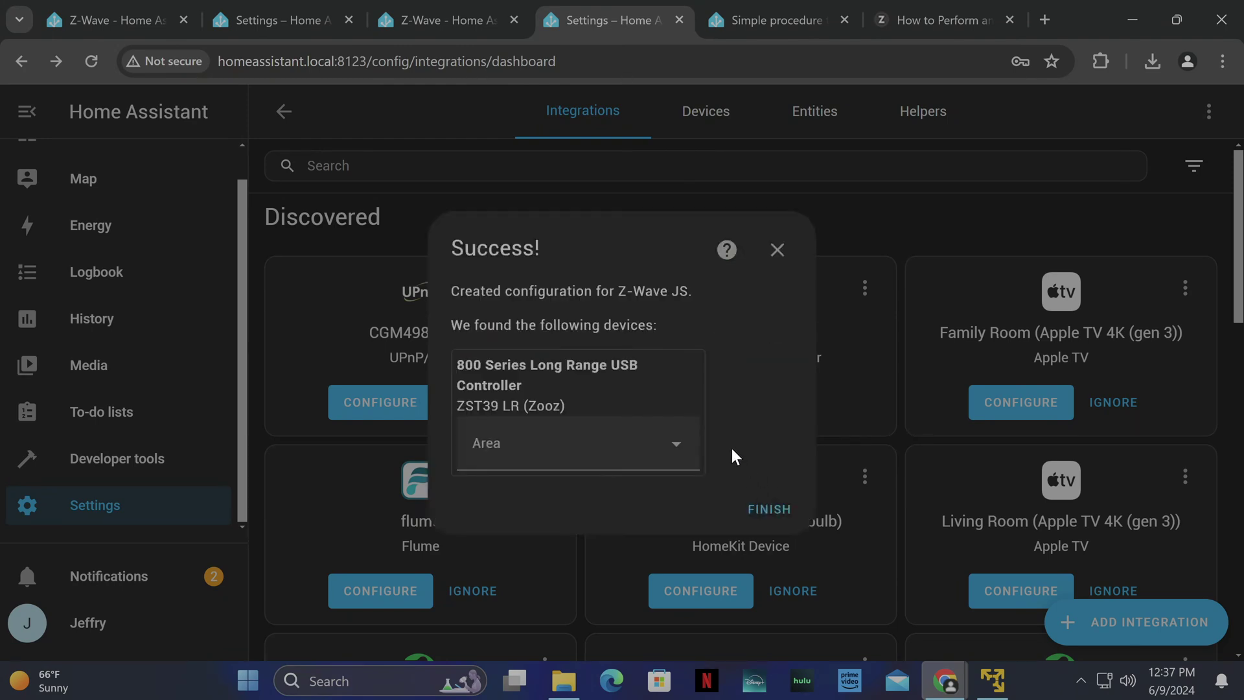
Assign the 800 Series Long Range USB Controller to the Living Room area and finish the integration setup
left_click(669, 446)
left_click(573, 346)
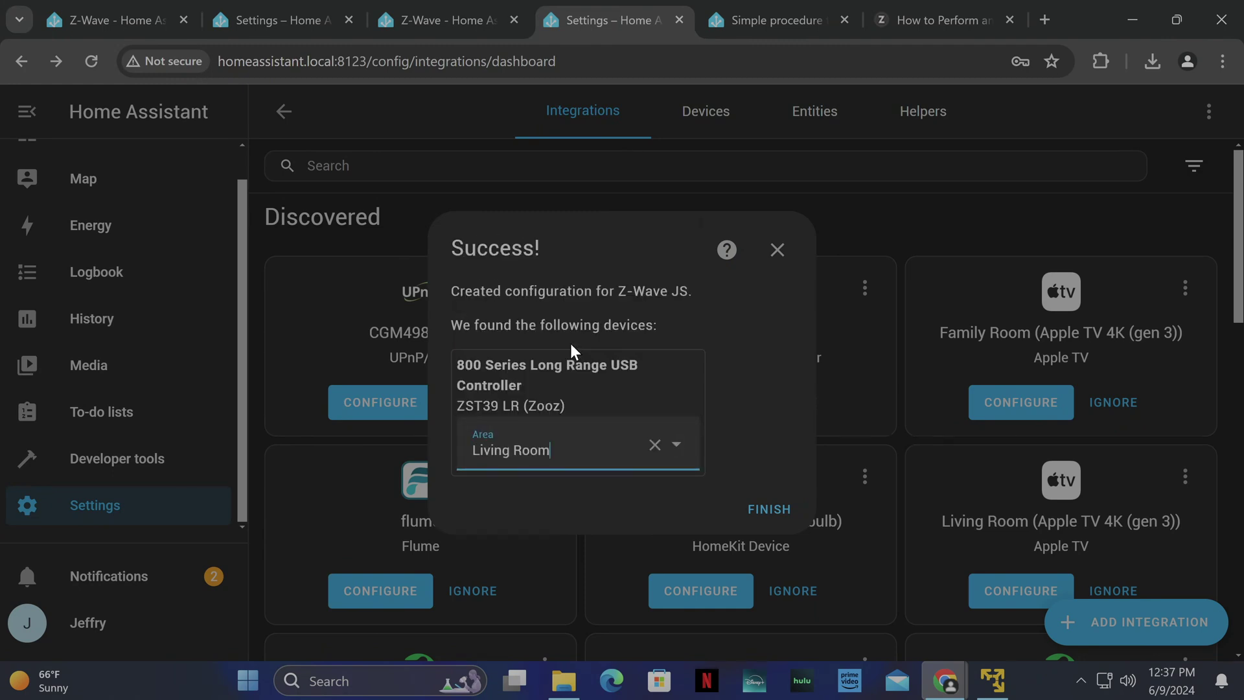
left_click(766, 505)
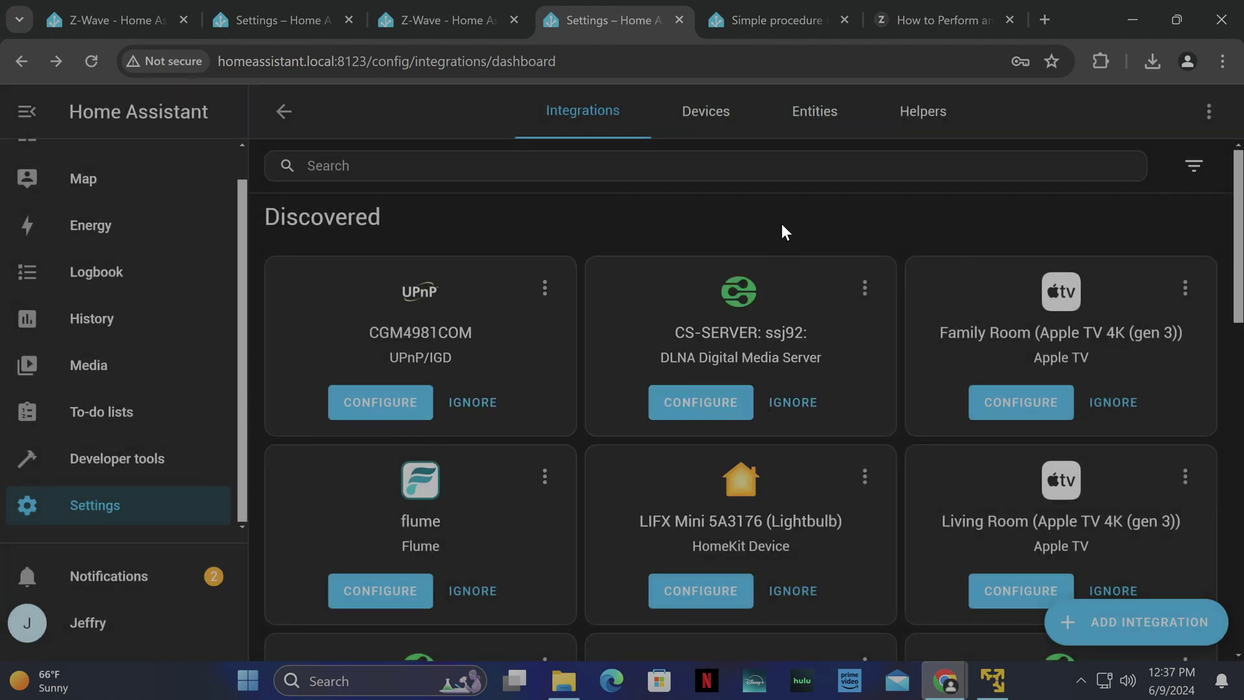
Open the web interface of the Z-Wave JS UI add-on from the installed add-ons in Settings
left_click(47, 515)
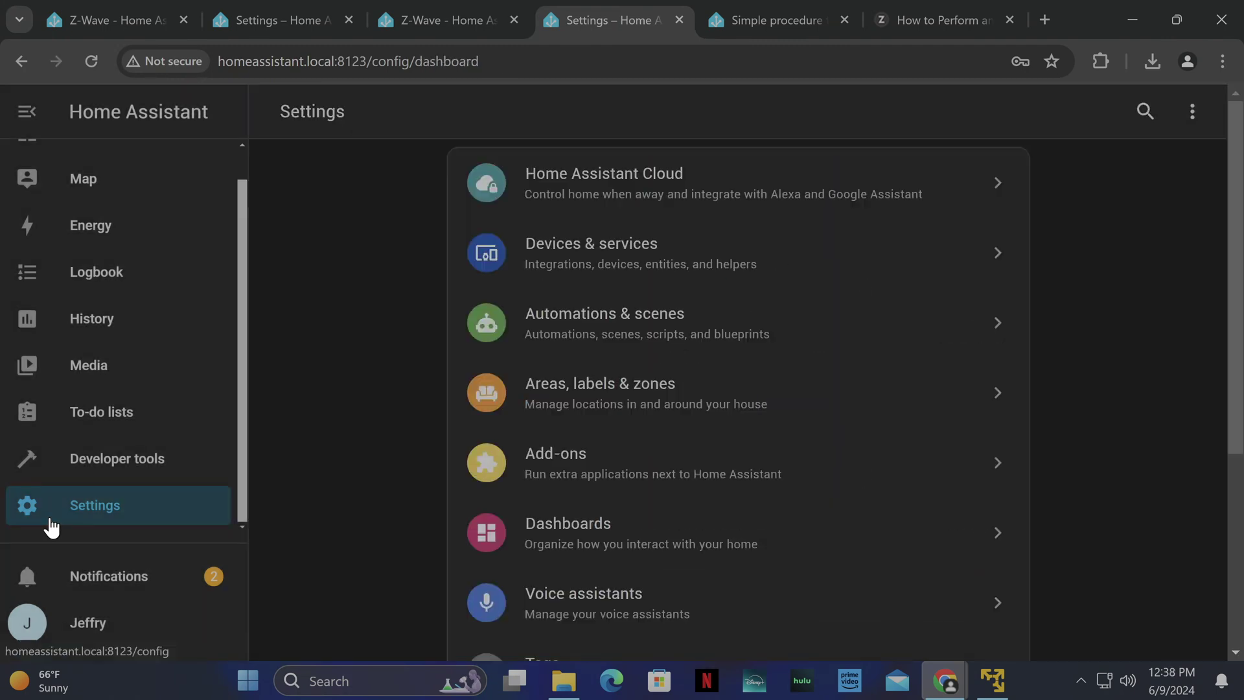
left_click(602, 460)
left_click(389, 249)
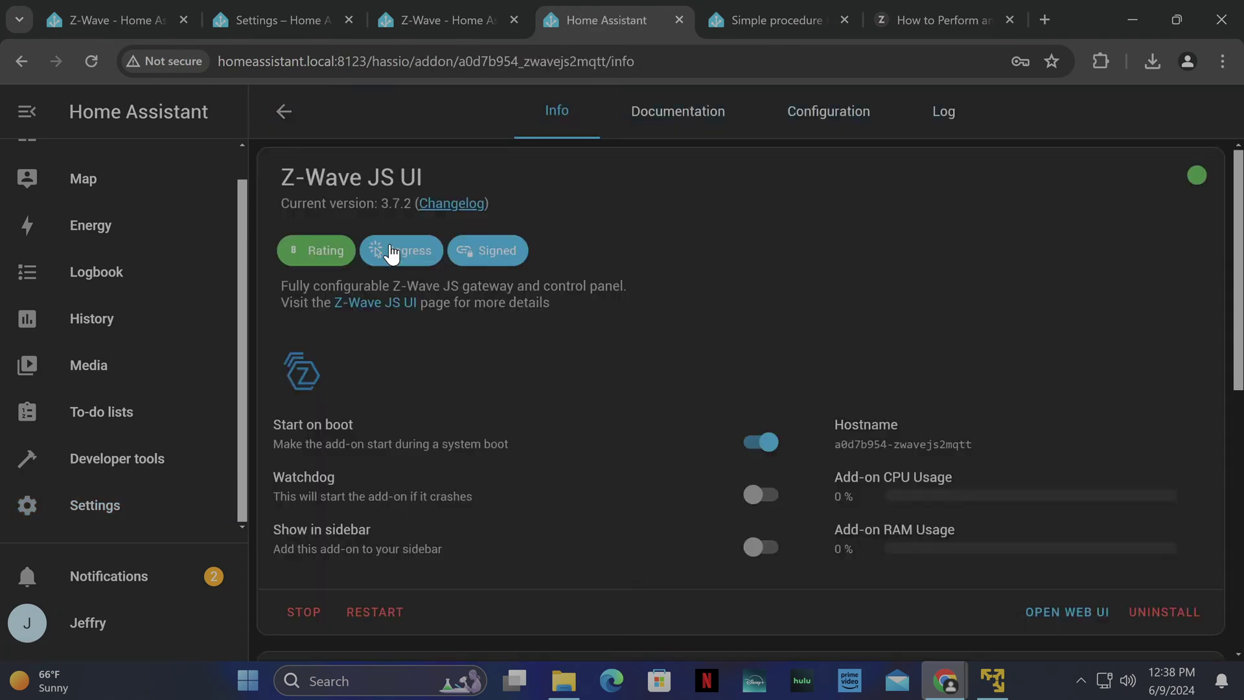
left_click(1075, 609)
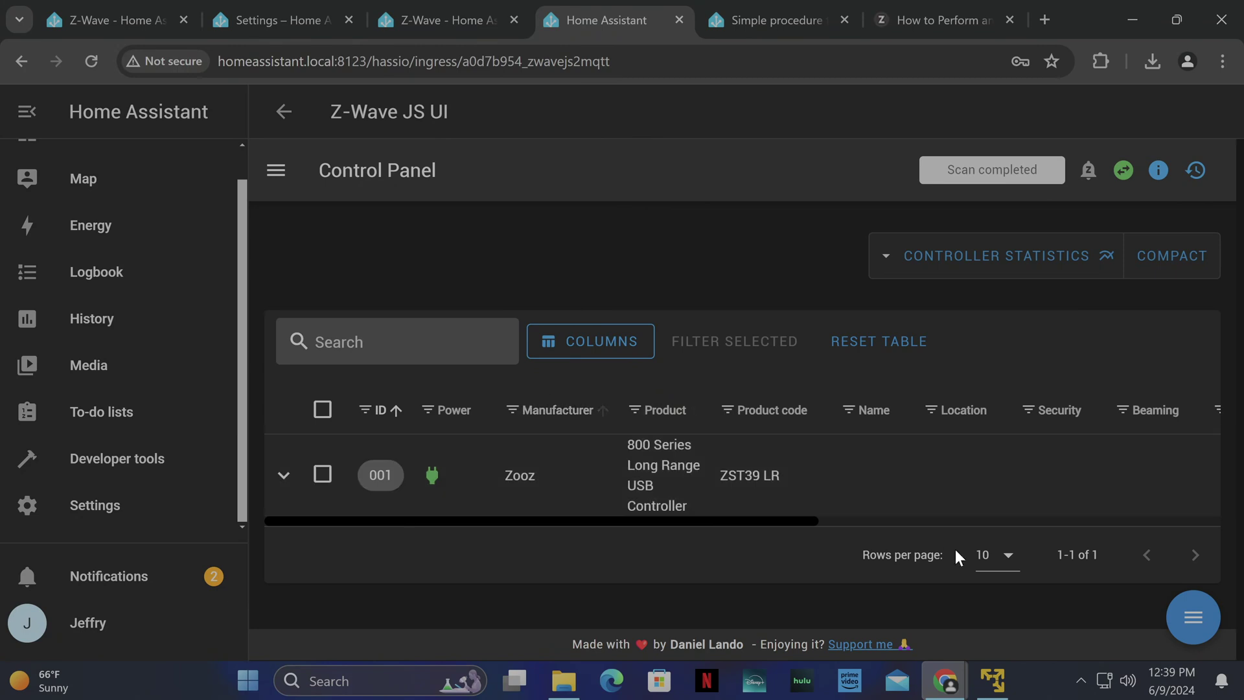
Open the Nodes Manager in the Control Panel and choose Inclusion to add a new device to the network
left_click(1193, 616)
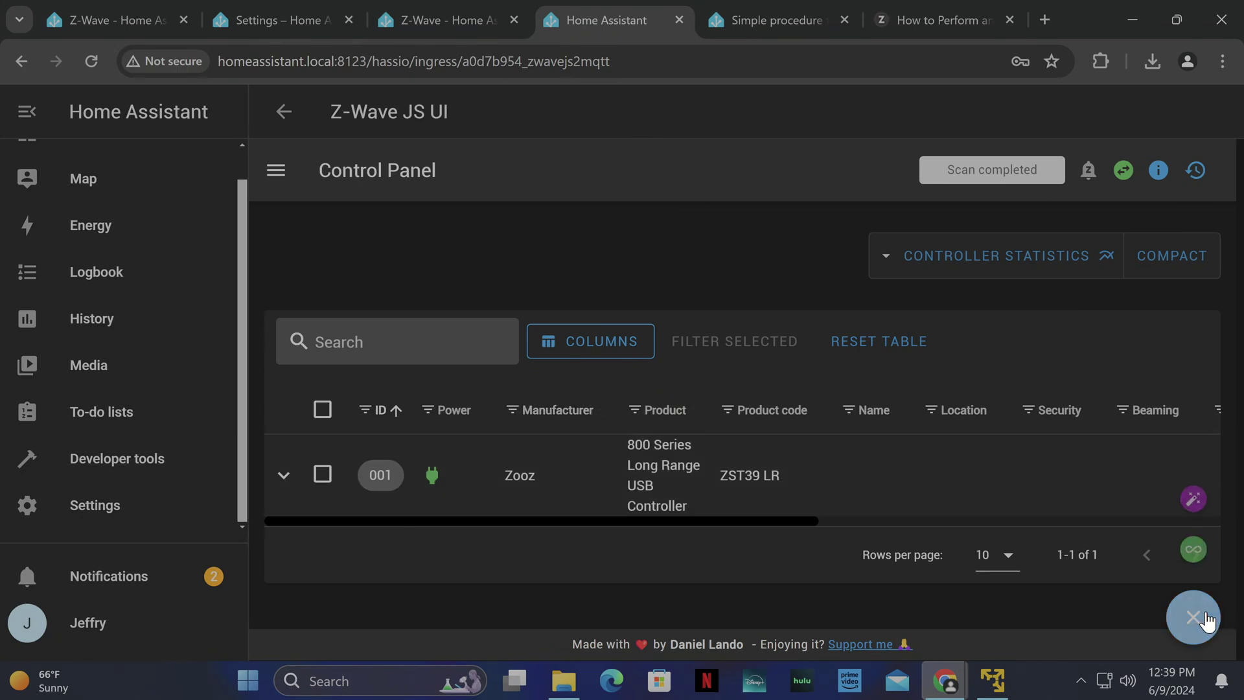
left_click(1193, 550)
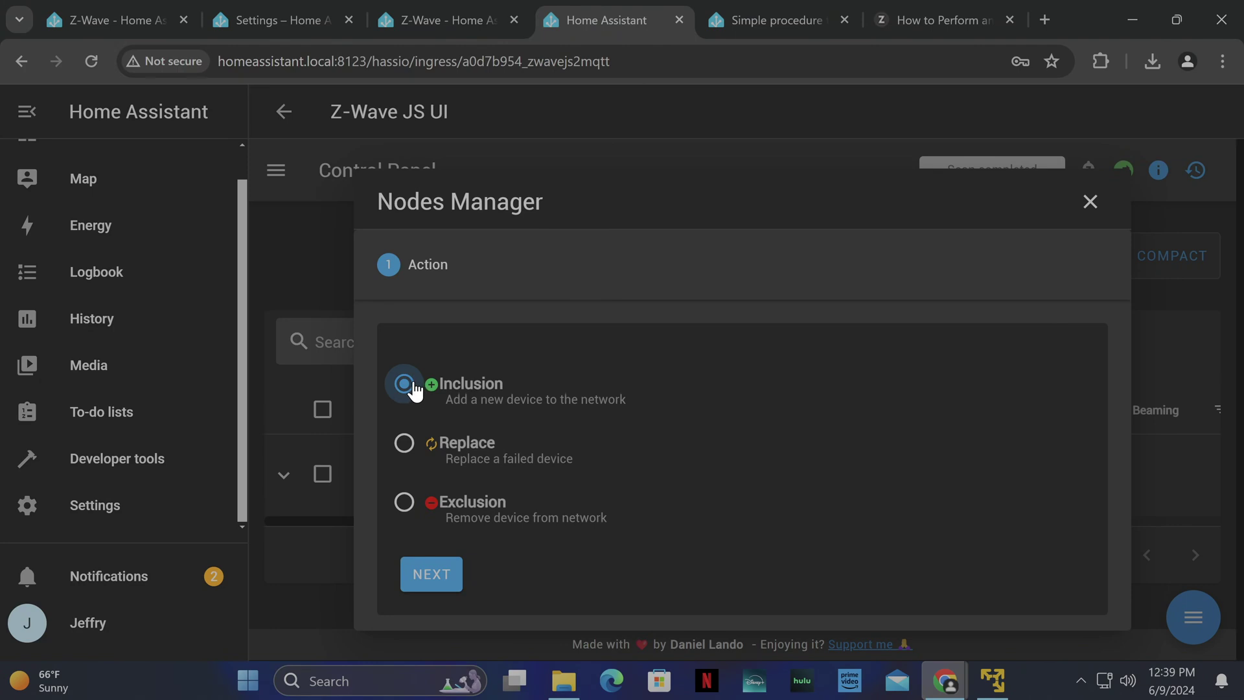
left_click(444, 570)
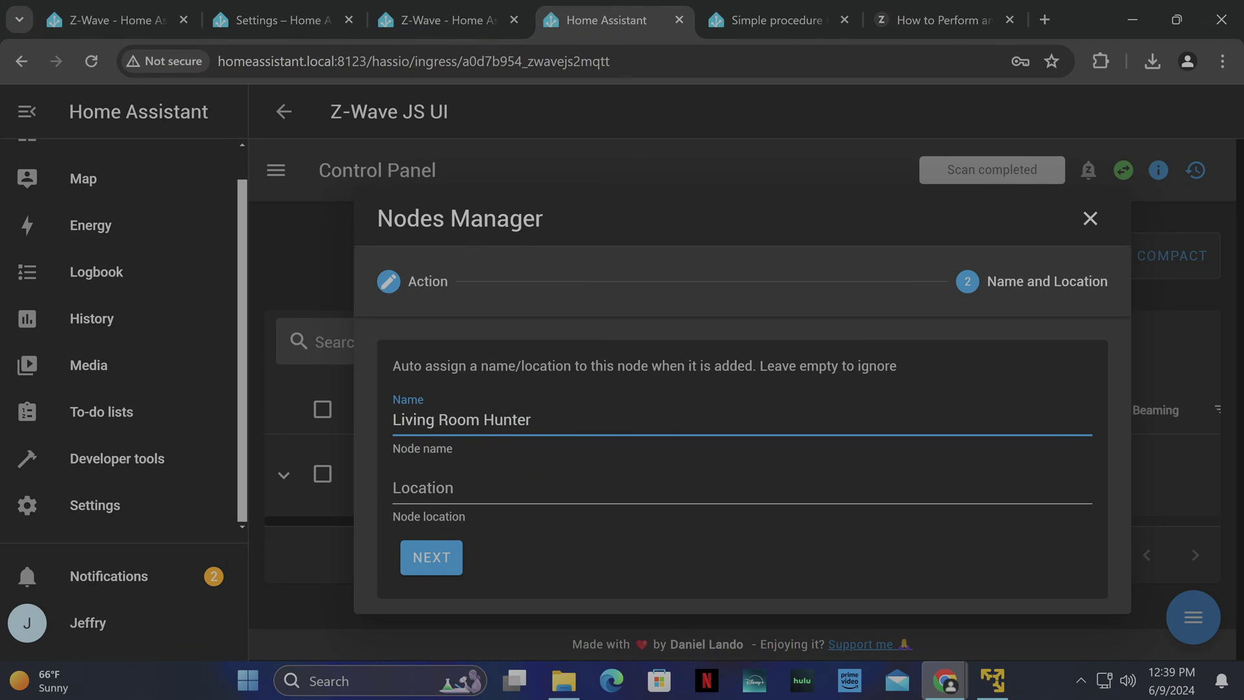
Name the new node after the Hunter fan, without the room, and set its location to Living Room
key("BackSpace")
key("BackSpace")
key("BackSpace")
key("BackSpace")
key("BackSpace")
key("BackSpace")
key("BackSpace")
key("BackSpace")
key("BackSpace")
key("BackSpace")
key("BackSpace")
key("BackSpace")
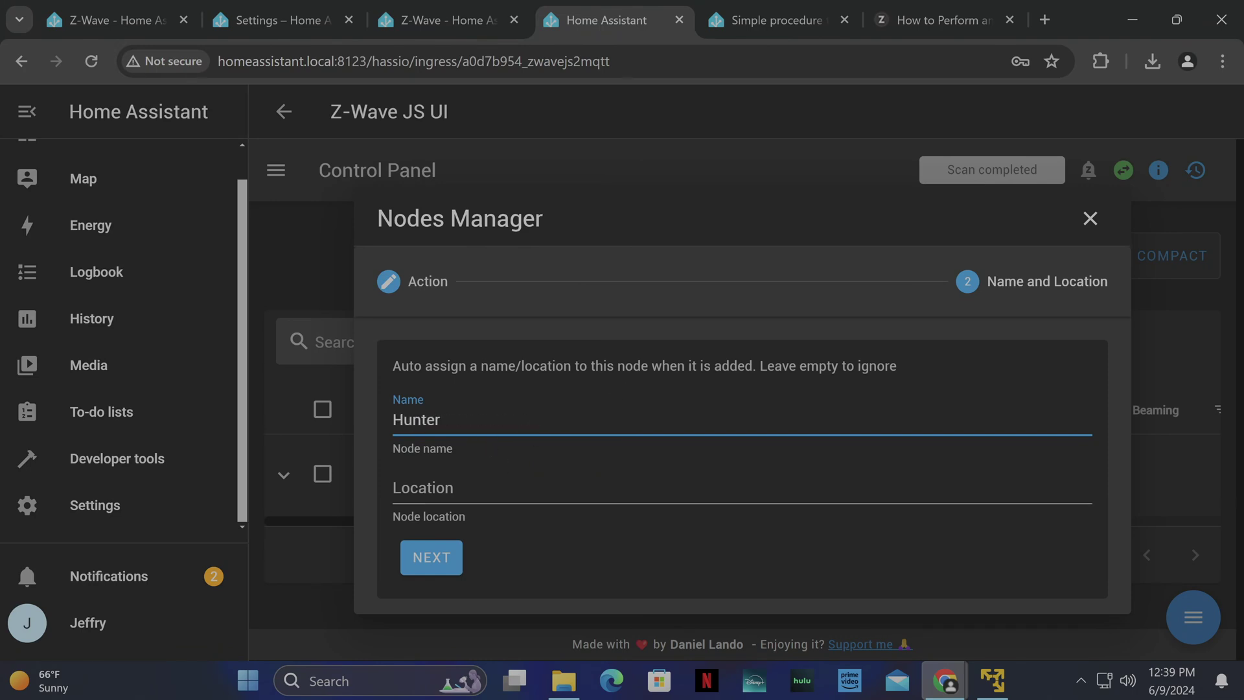
key("Tab")
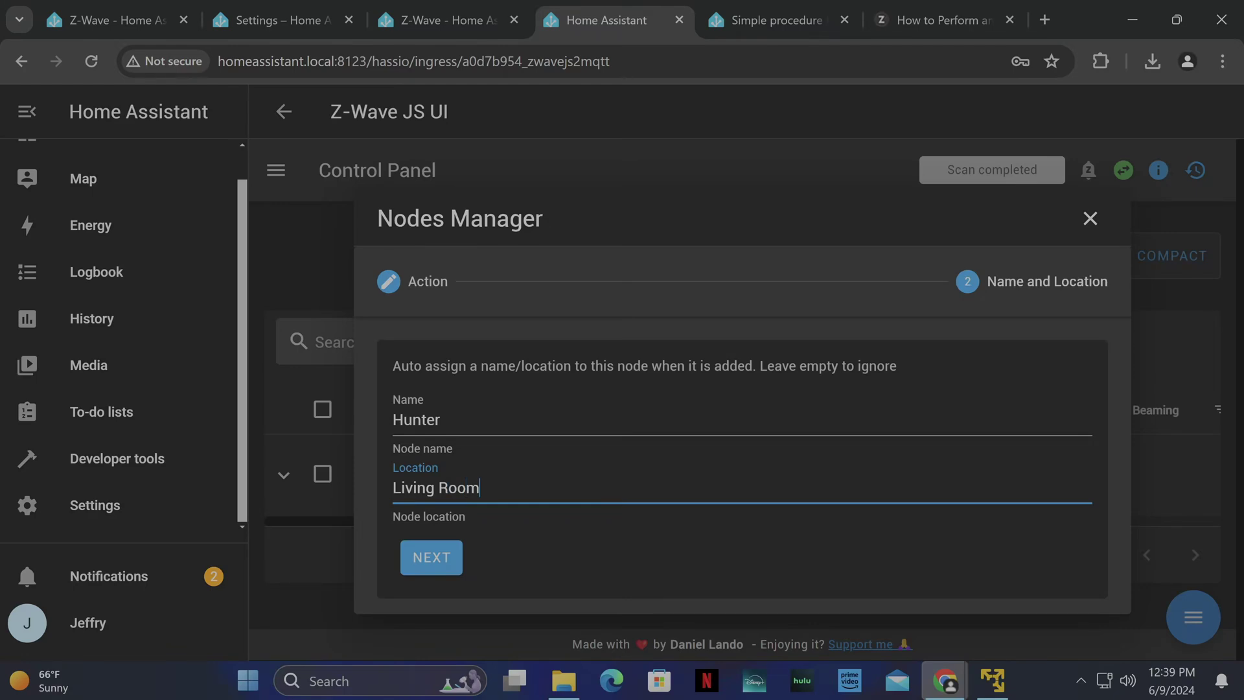
left_click(440, 420)
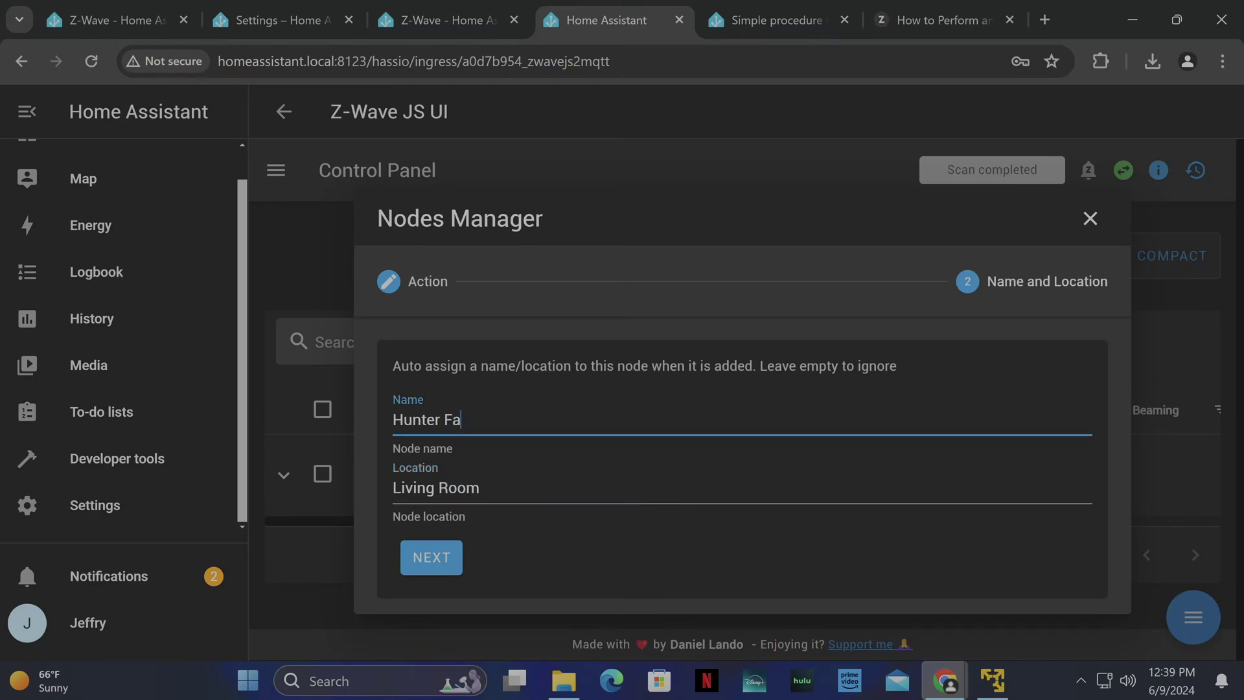
left_click(431, 564)
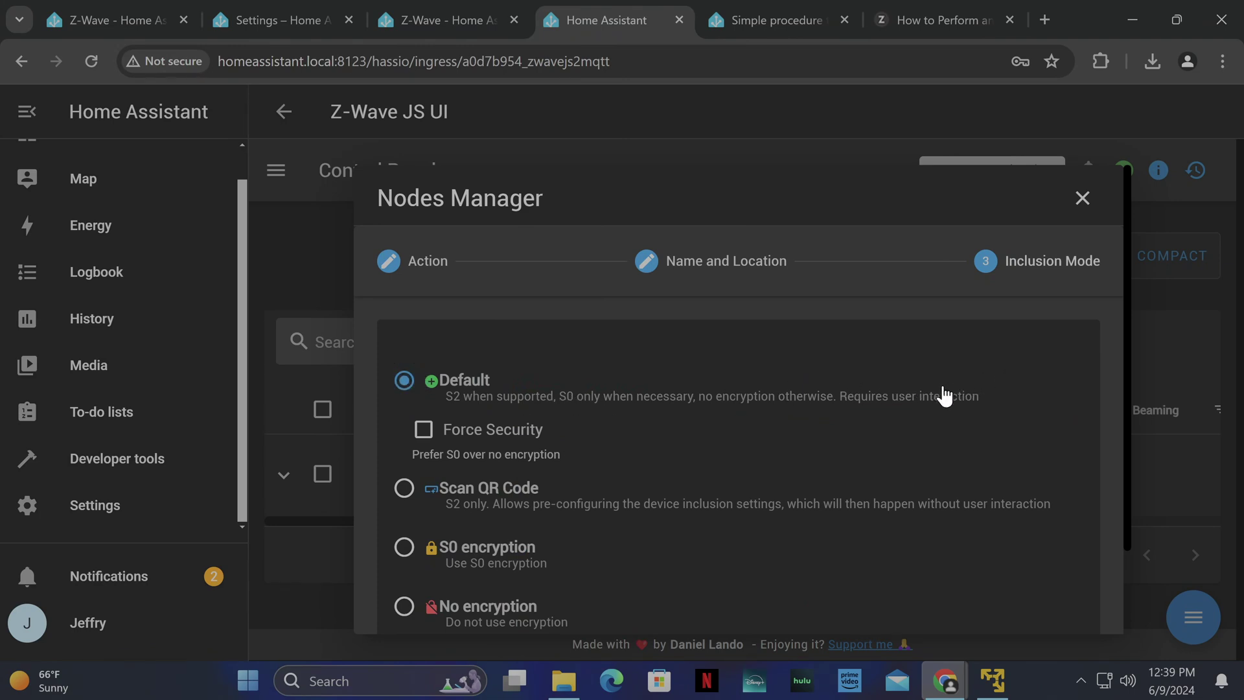
Include the Hunter fan node using the Default inclusion mode, granting the S2 Authenticated and S2 Unauthenticated security classes
scroll(928, 399, "down", 3)
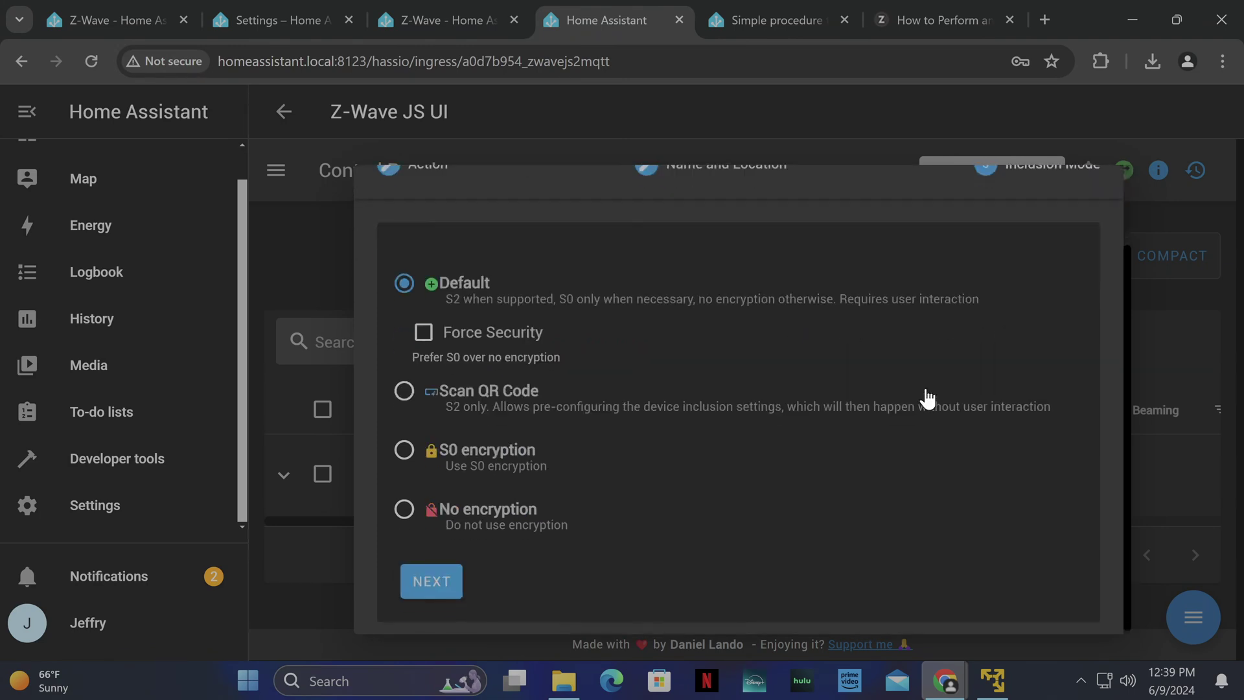
left_click(433, 580)
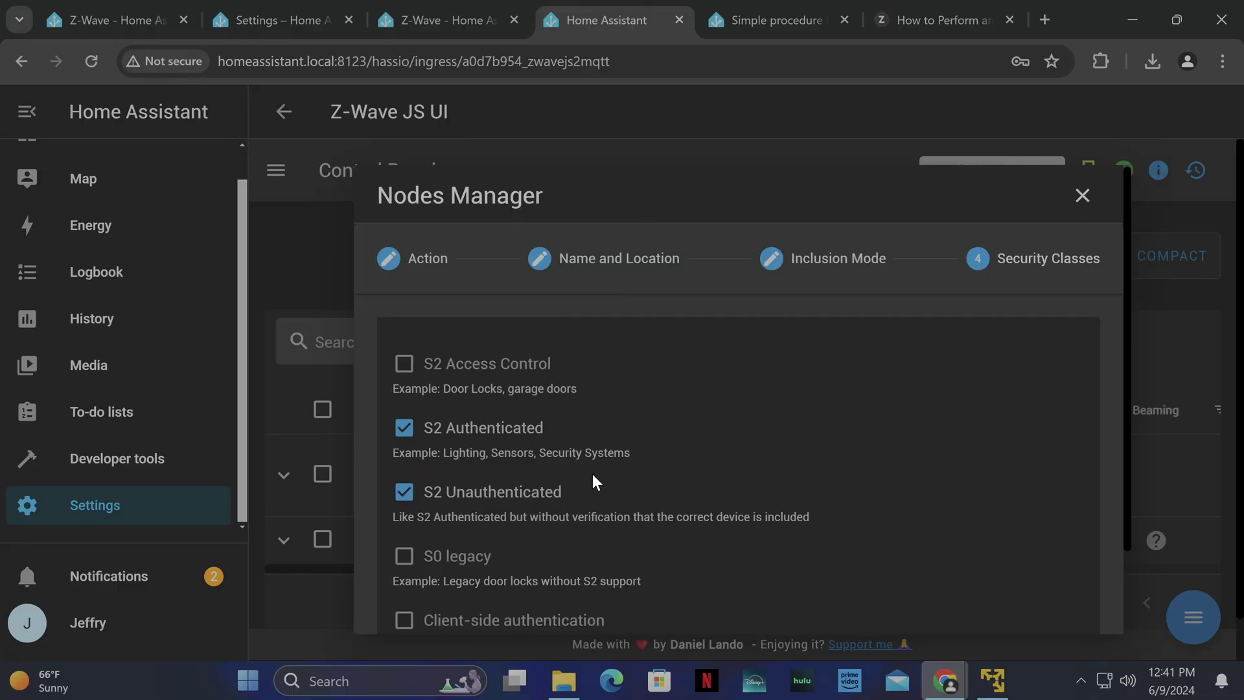
scroll(533, 556, "down", 2)
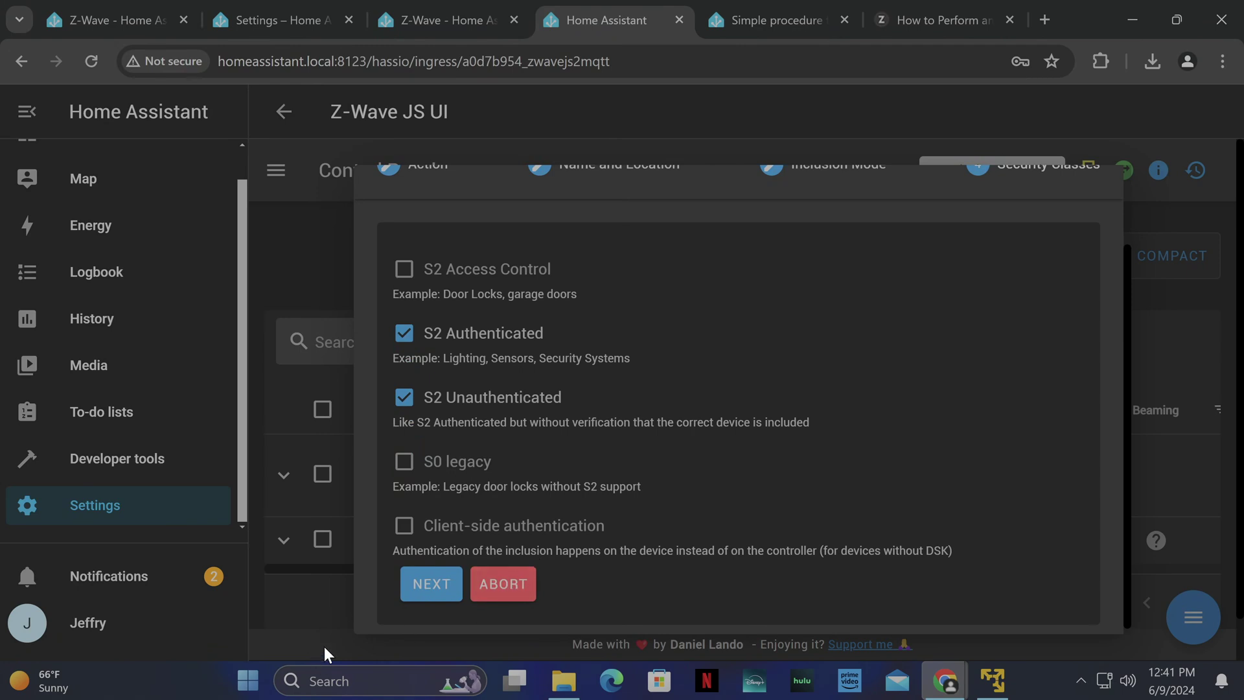
left_click(432, 597)
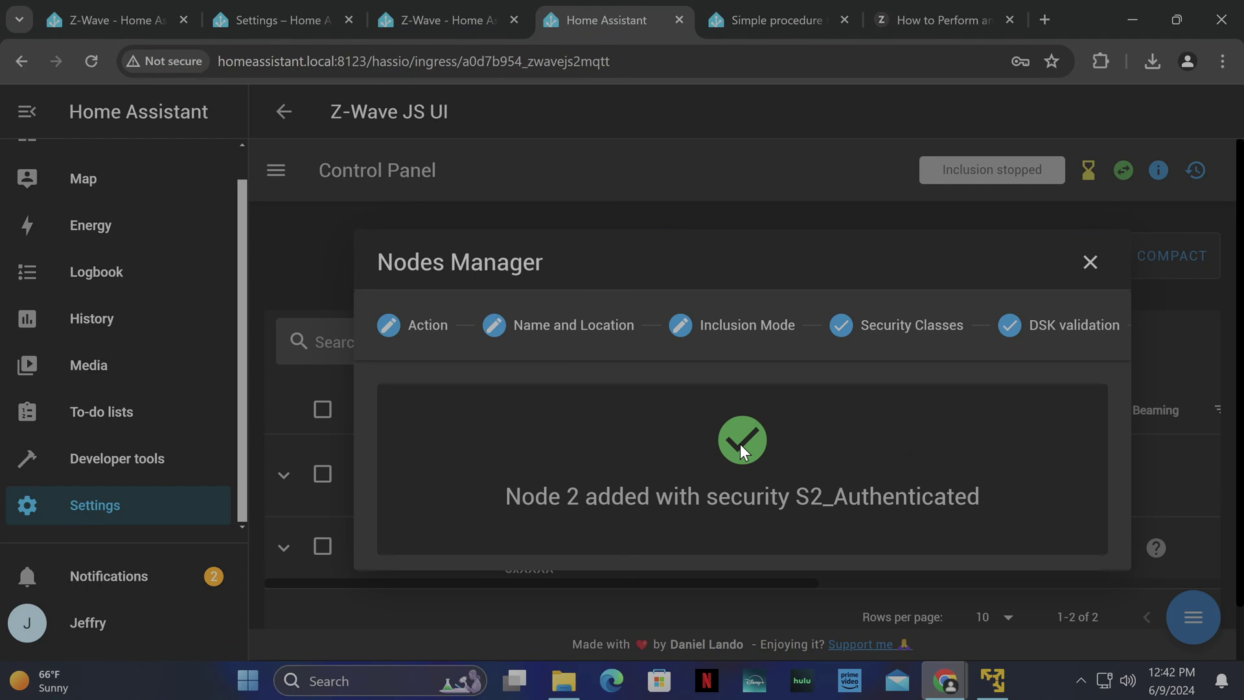
scroll(963, 543, "down", 1)
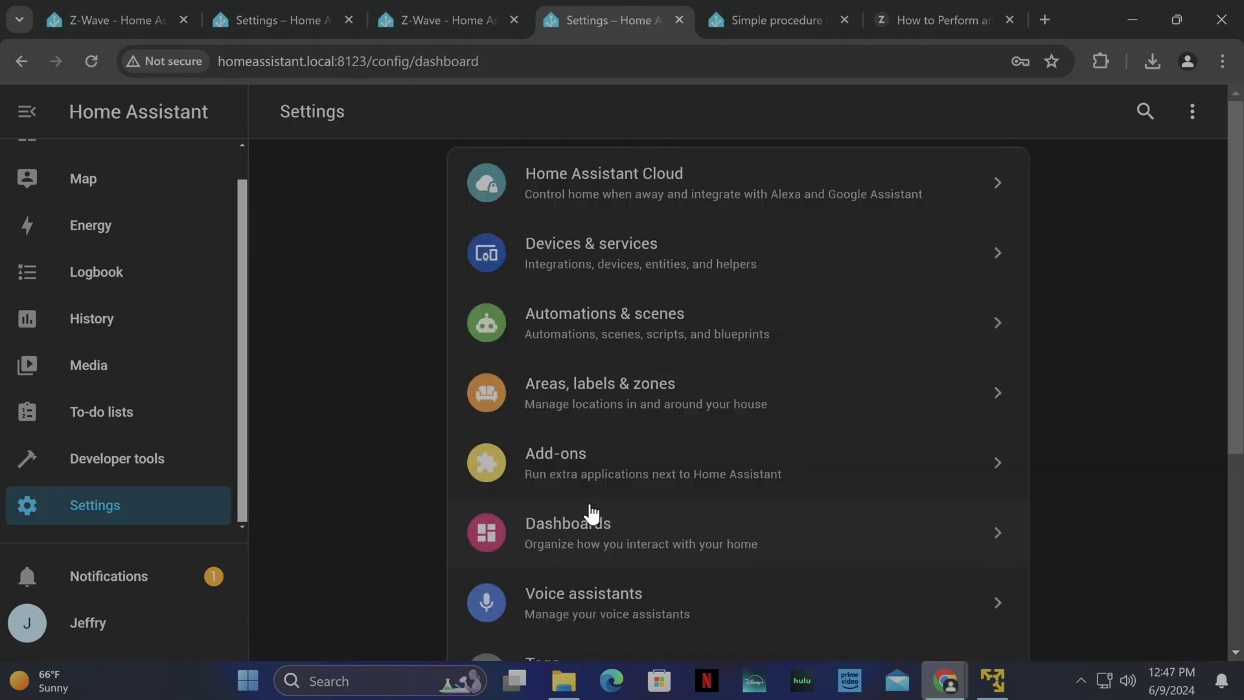
Open the configuration of the HASS Bridge entry in the HomeKit Bridge integration under Devices & services
scroll(120, 366, "up", 1)
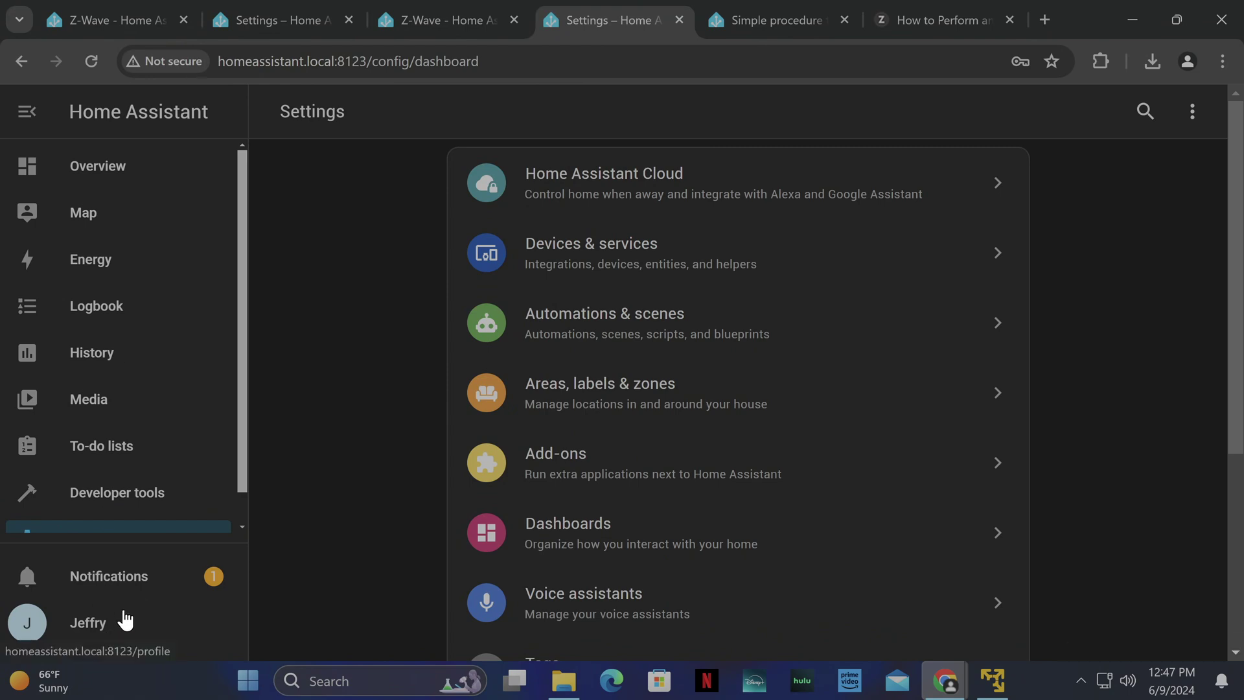
scroll(158, 452, "down", 1)
left_click(628, 285)
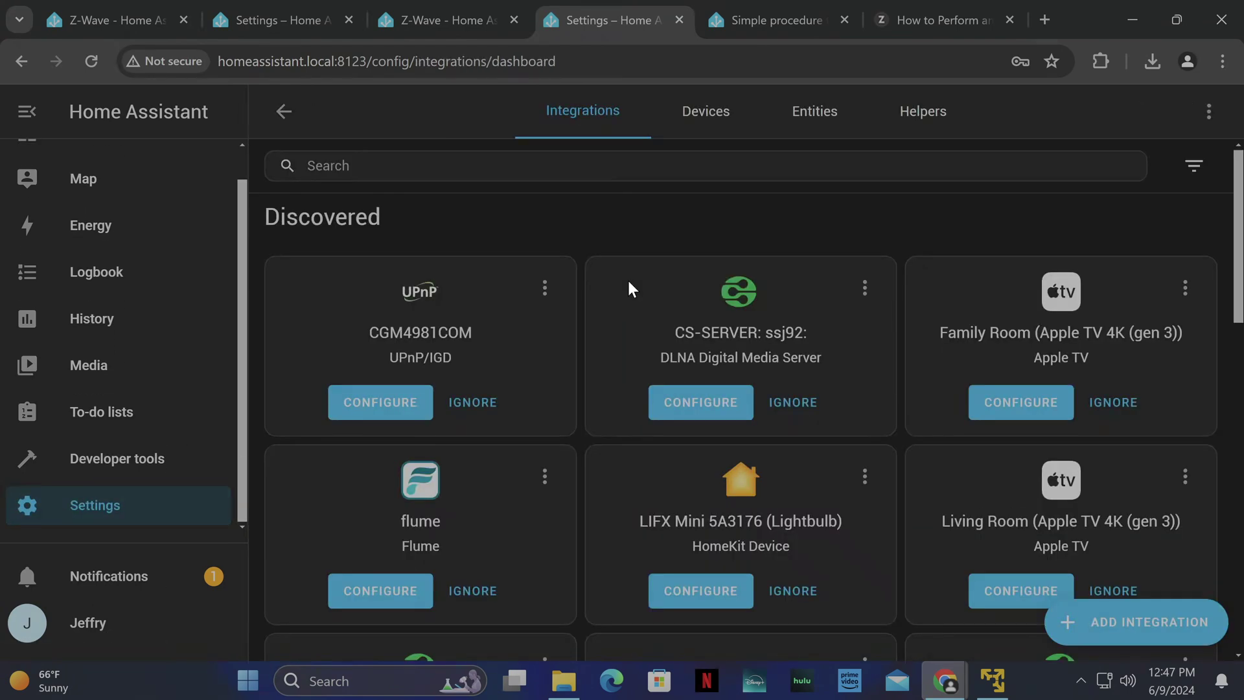
scroll(618, 304, "down", 2)
scroll(635, 398, "down", 10)
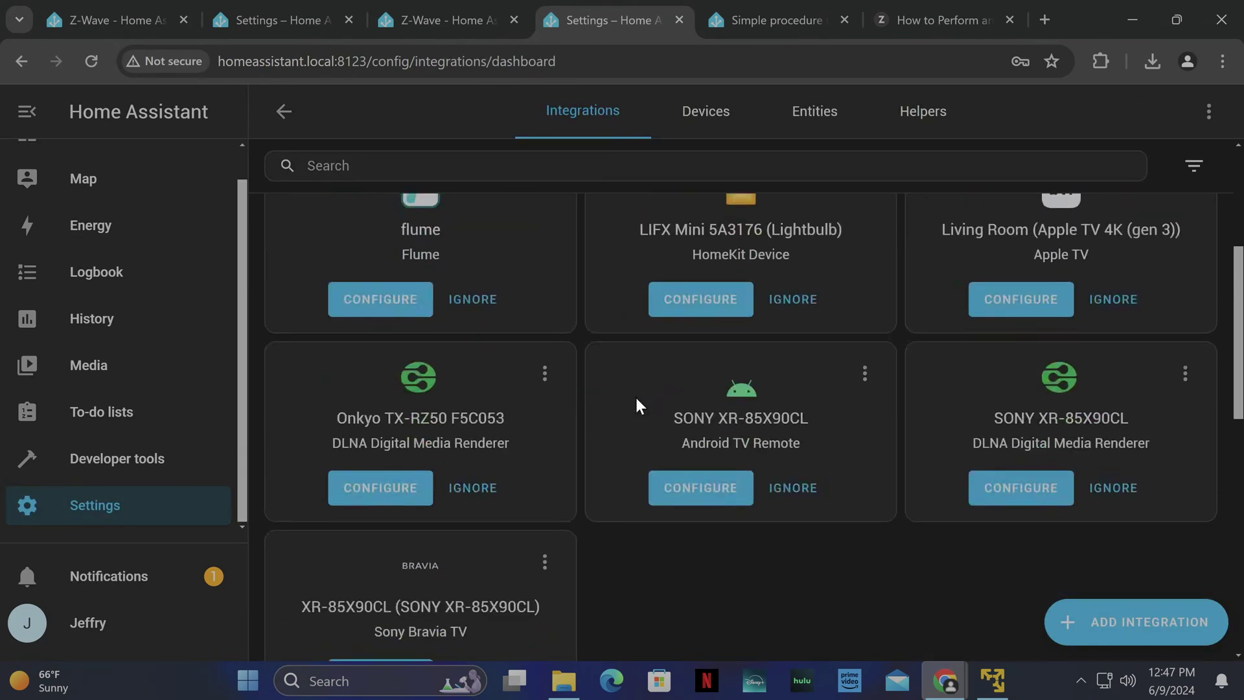
left_click(730, 369)
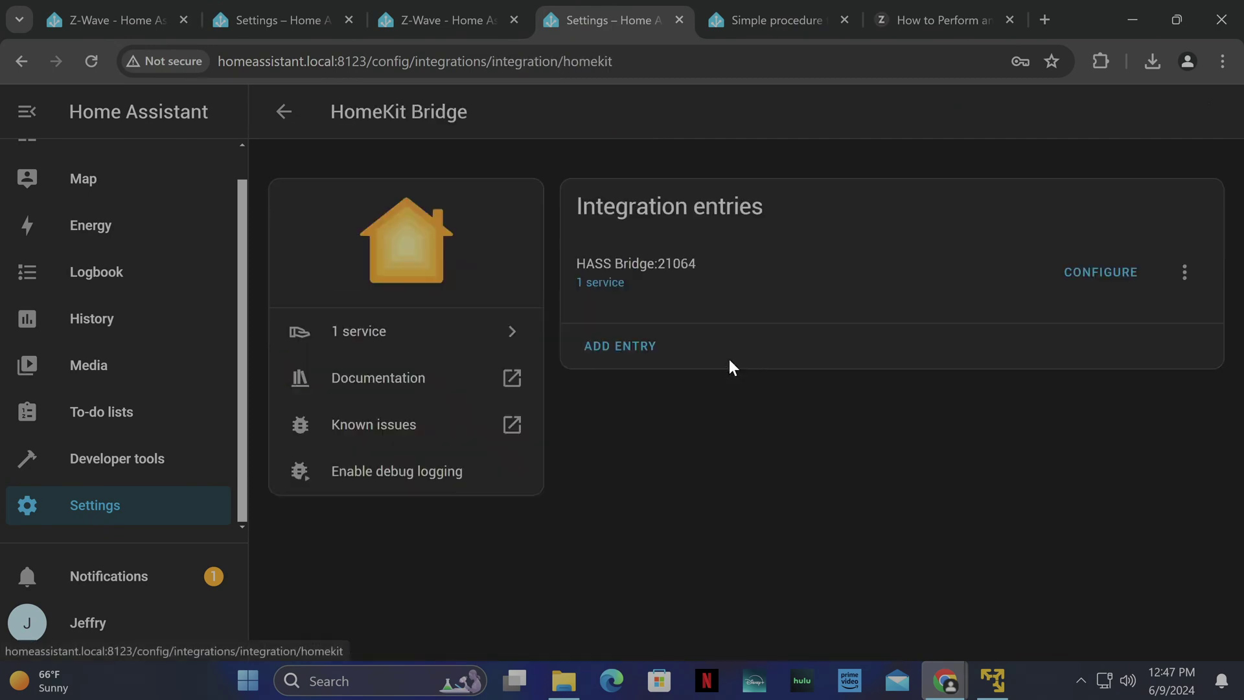
left_click(1083, 274)
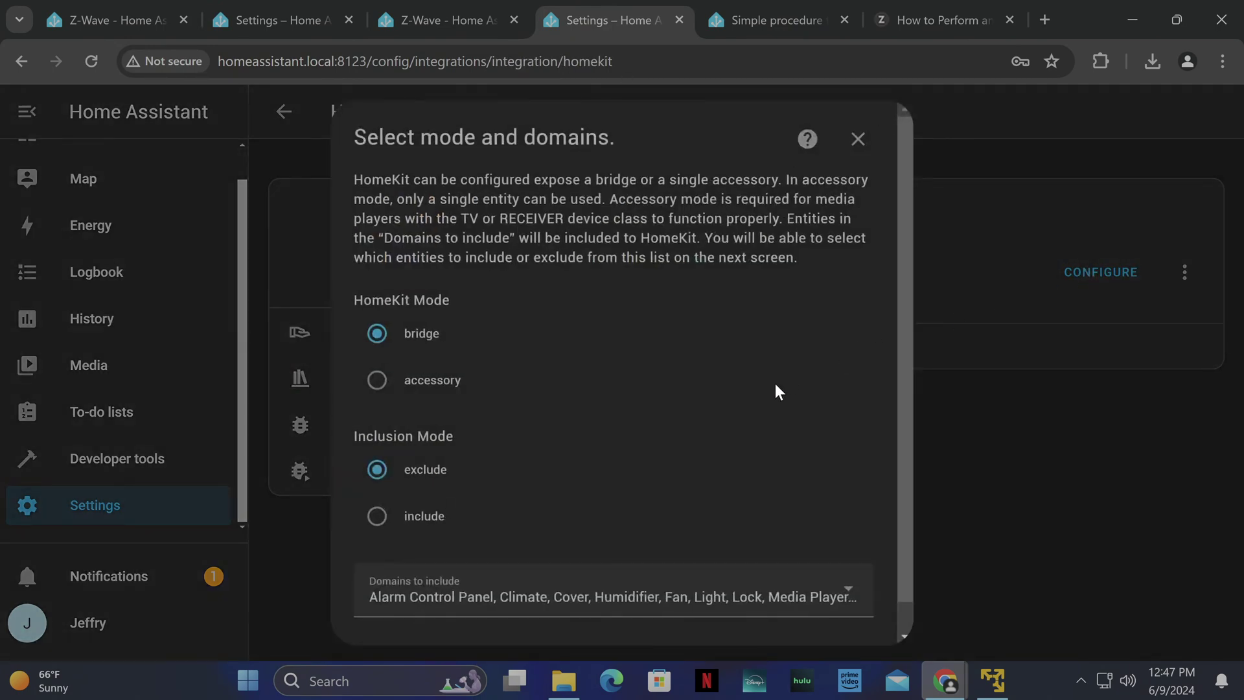
Set the bridge's Inclusion Mode to include, keeping bridge mode and the preselected domains, and submit the choices
scroll(775, 383, "down", 1)
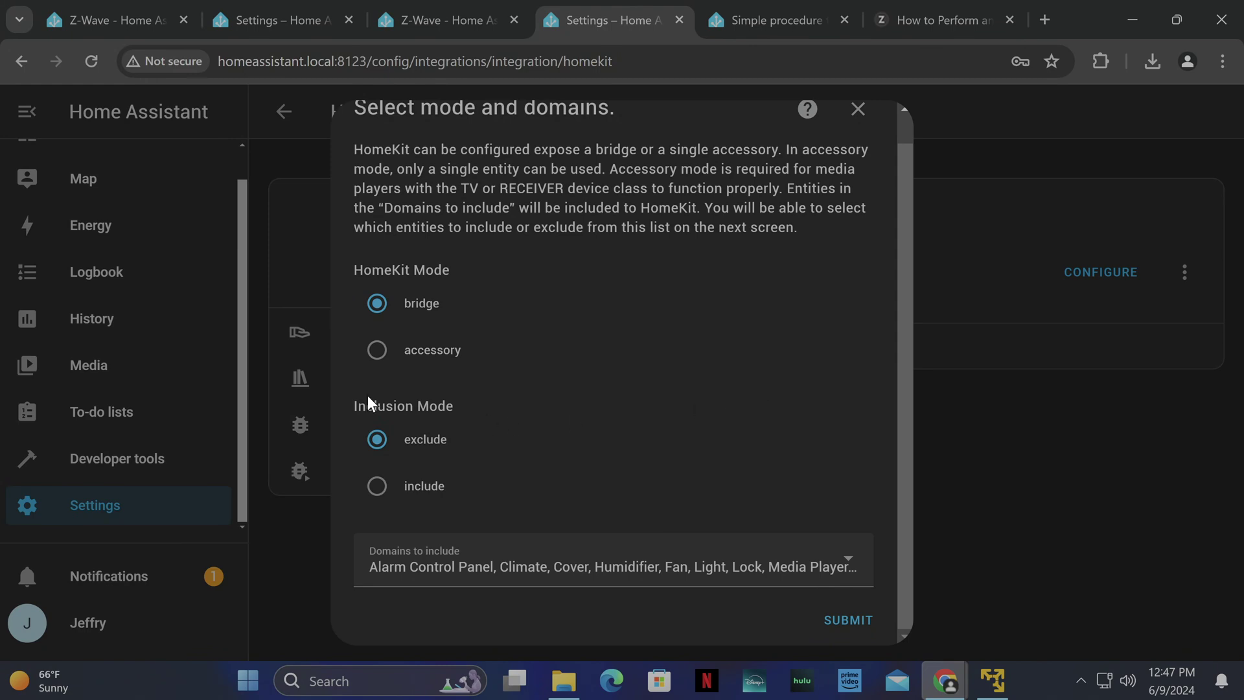
left_click(861, 558)
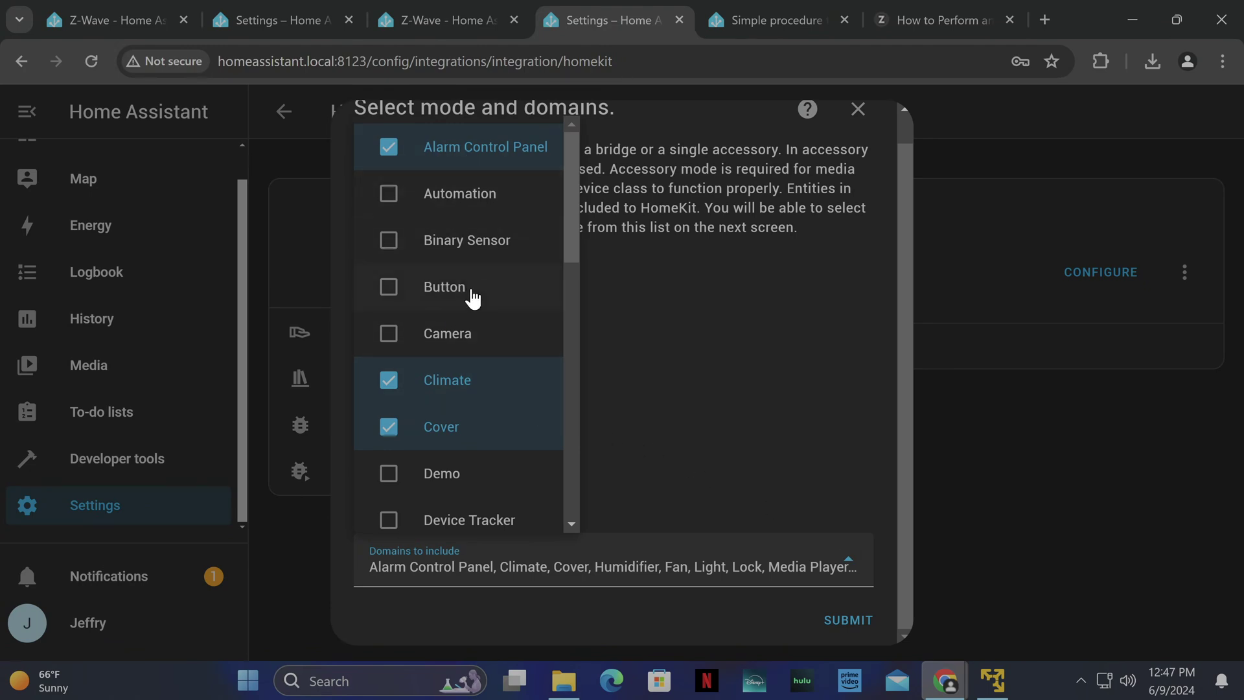
scroll(470, 295, "down", 6)
scroll(471, 298, "down", 5)
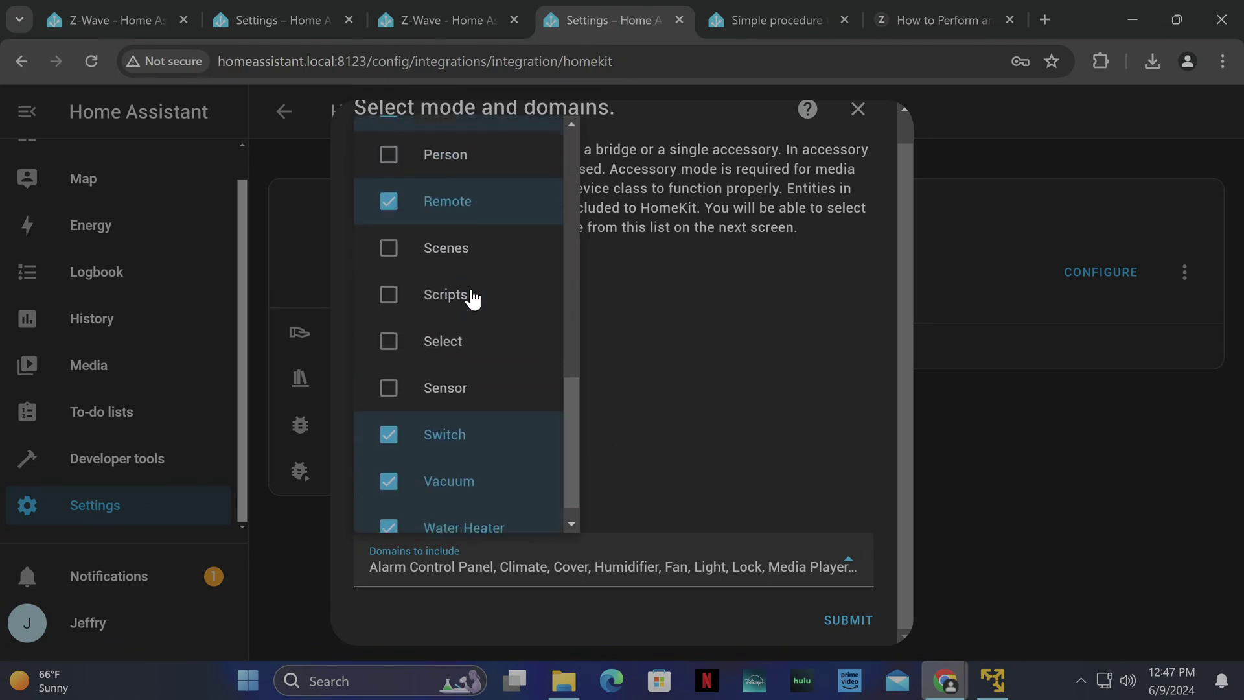
left_click(723, 462)
left_click(440, 487)
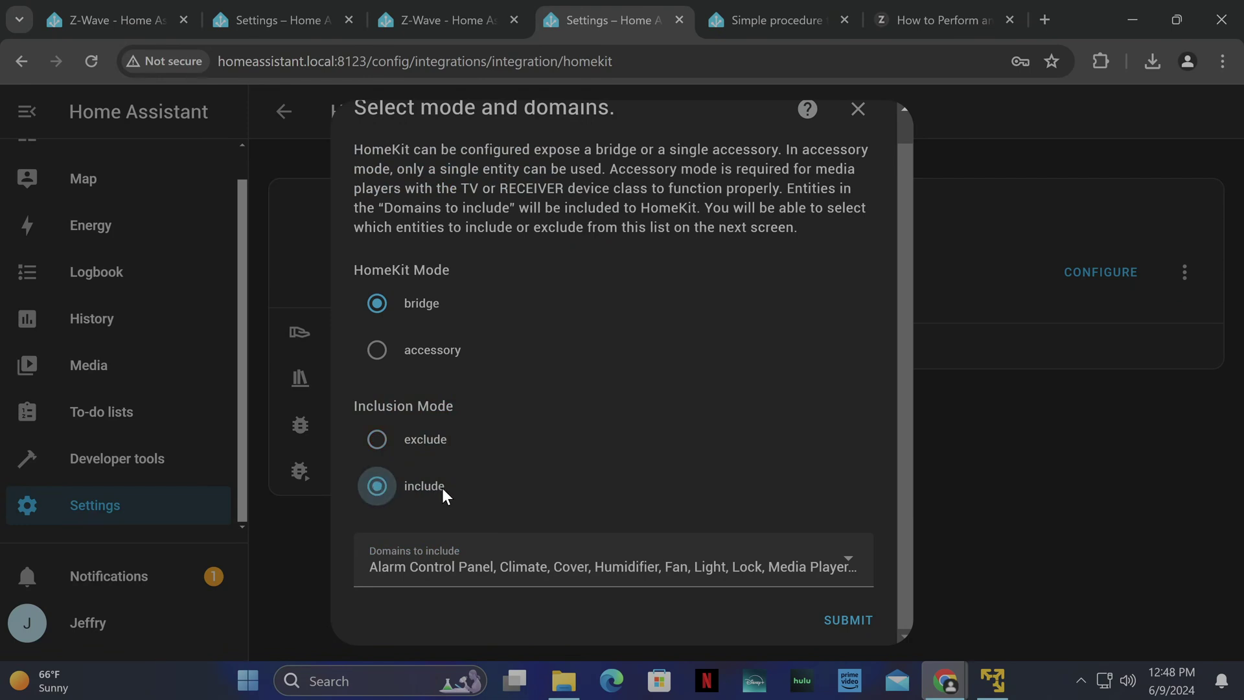
left_click(849, 622)
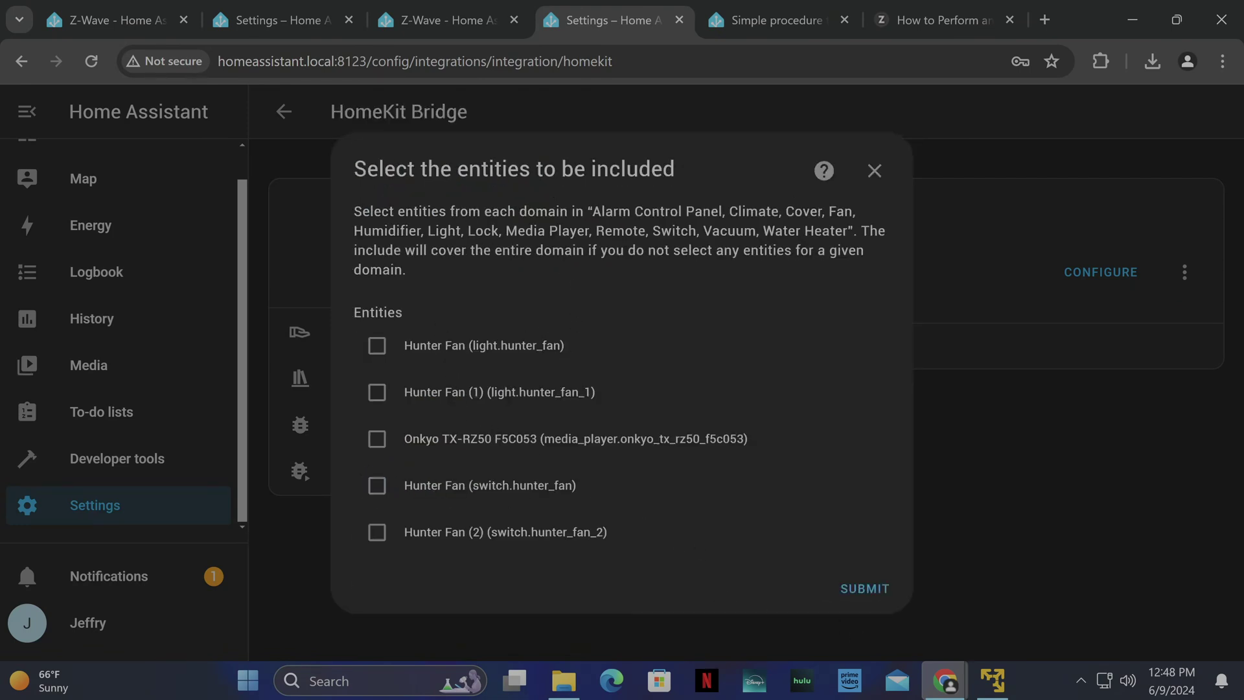
Include the entities light.hunter_fan and switch.hunter_fan in the HomeKit Bridge and submit the selection
left_click(380, 353)
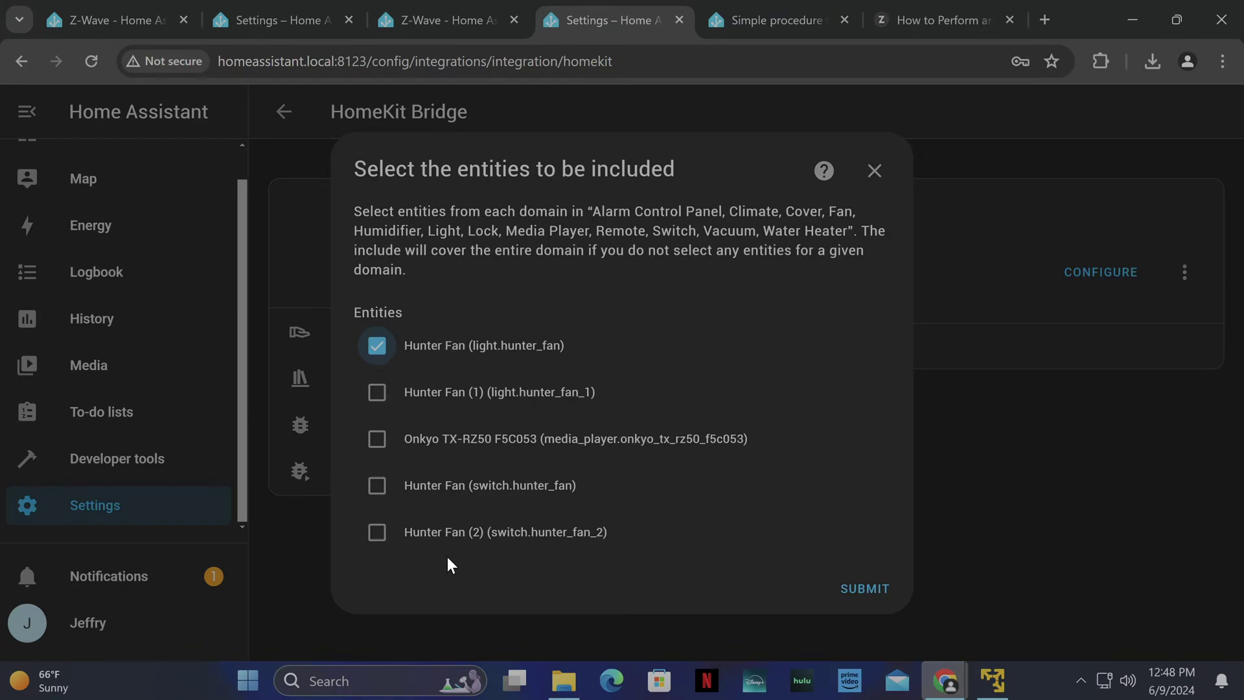
left_click(376, 492)
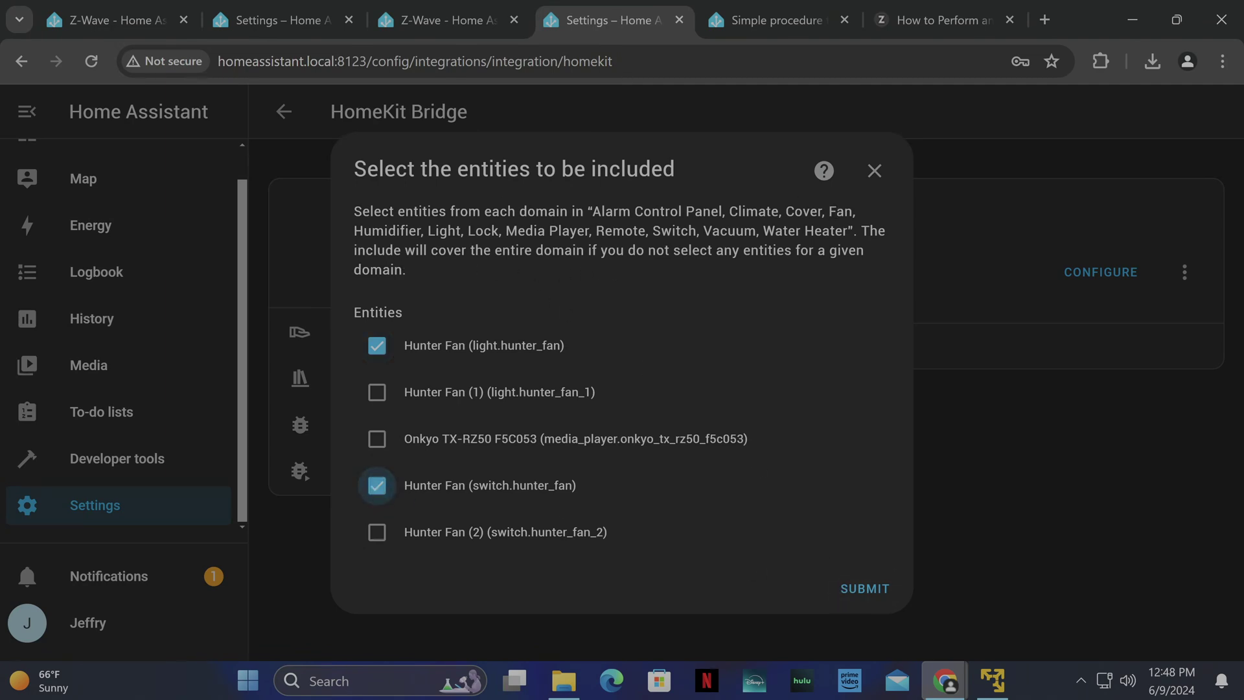
left_click(854, 603)
left_click(771, 430)
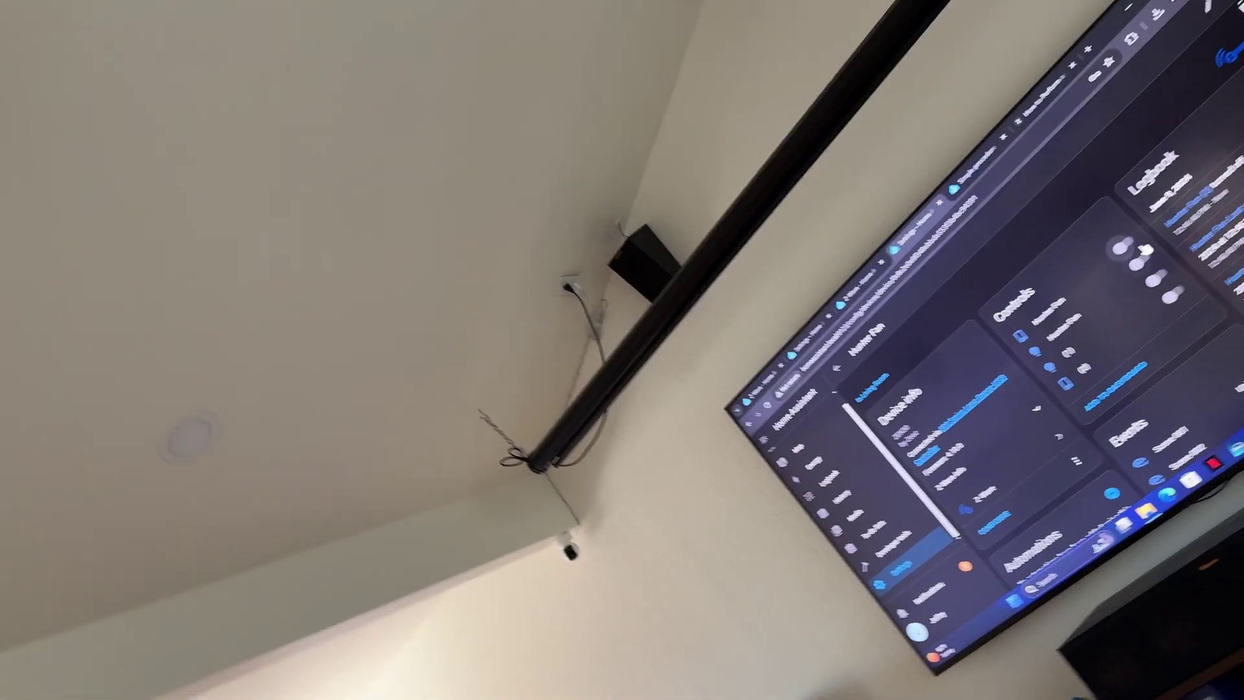
left_click(1107, 287)
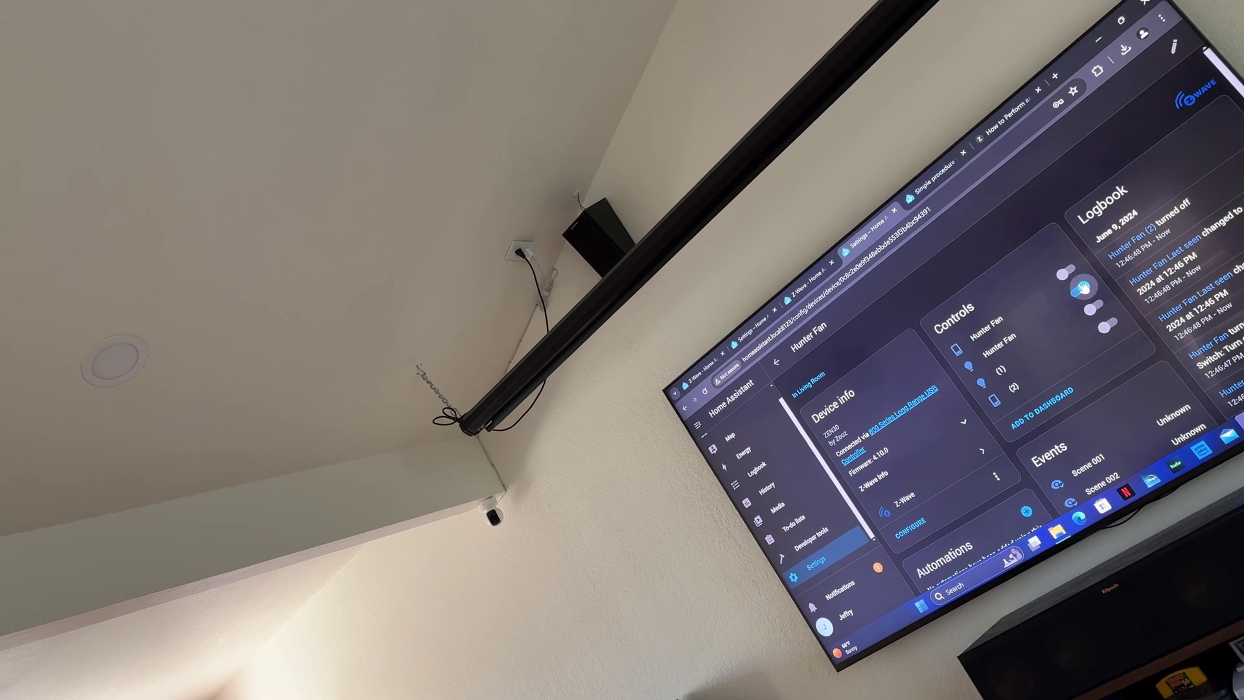